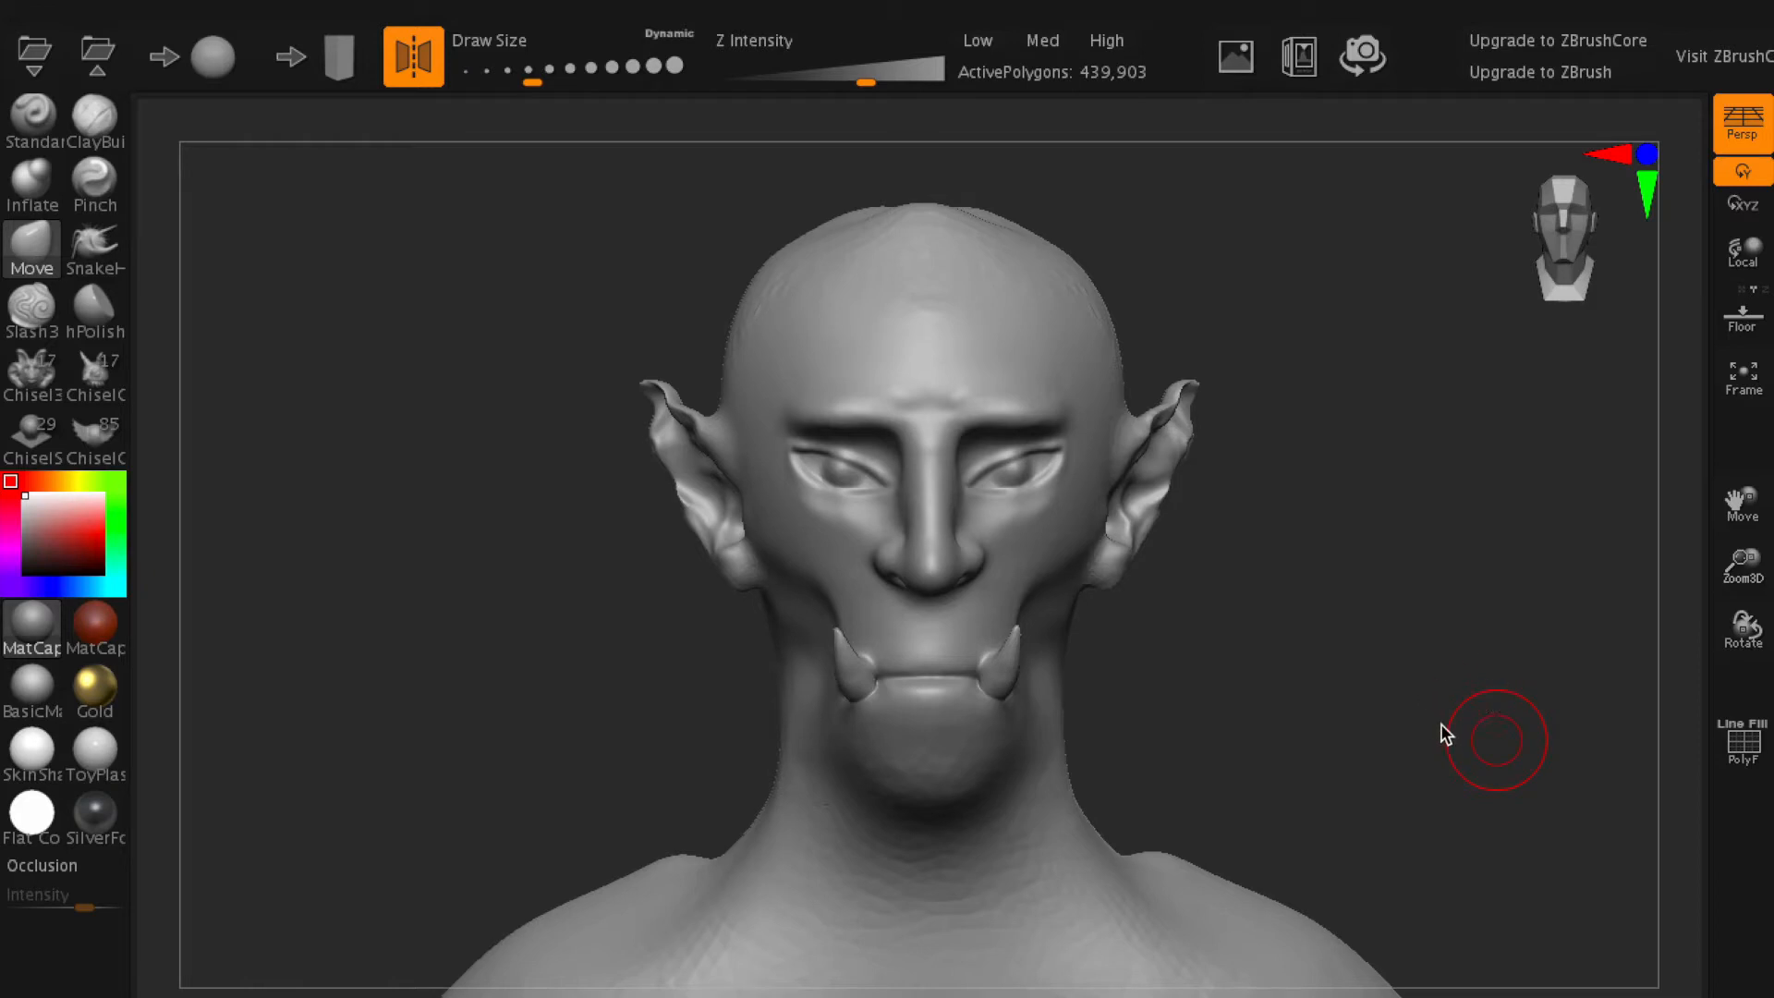
- Set the Z Intensity to 79 and pull a mirrored pair of long horns out of the upper head, bending their tips
mouse_move(1418, 684)
mouse_down()
mouse_move(1450, 681)
mouse_move(1400, 730)
mouse_move(1217, 732)
mouse_move(1469, 728)
mouse_move(1446, 685)
mouse_move(1473, 772)
mouse_up()
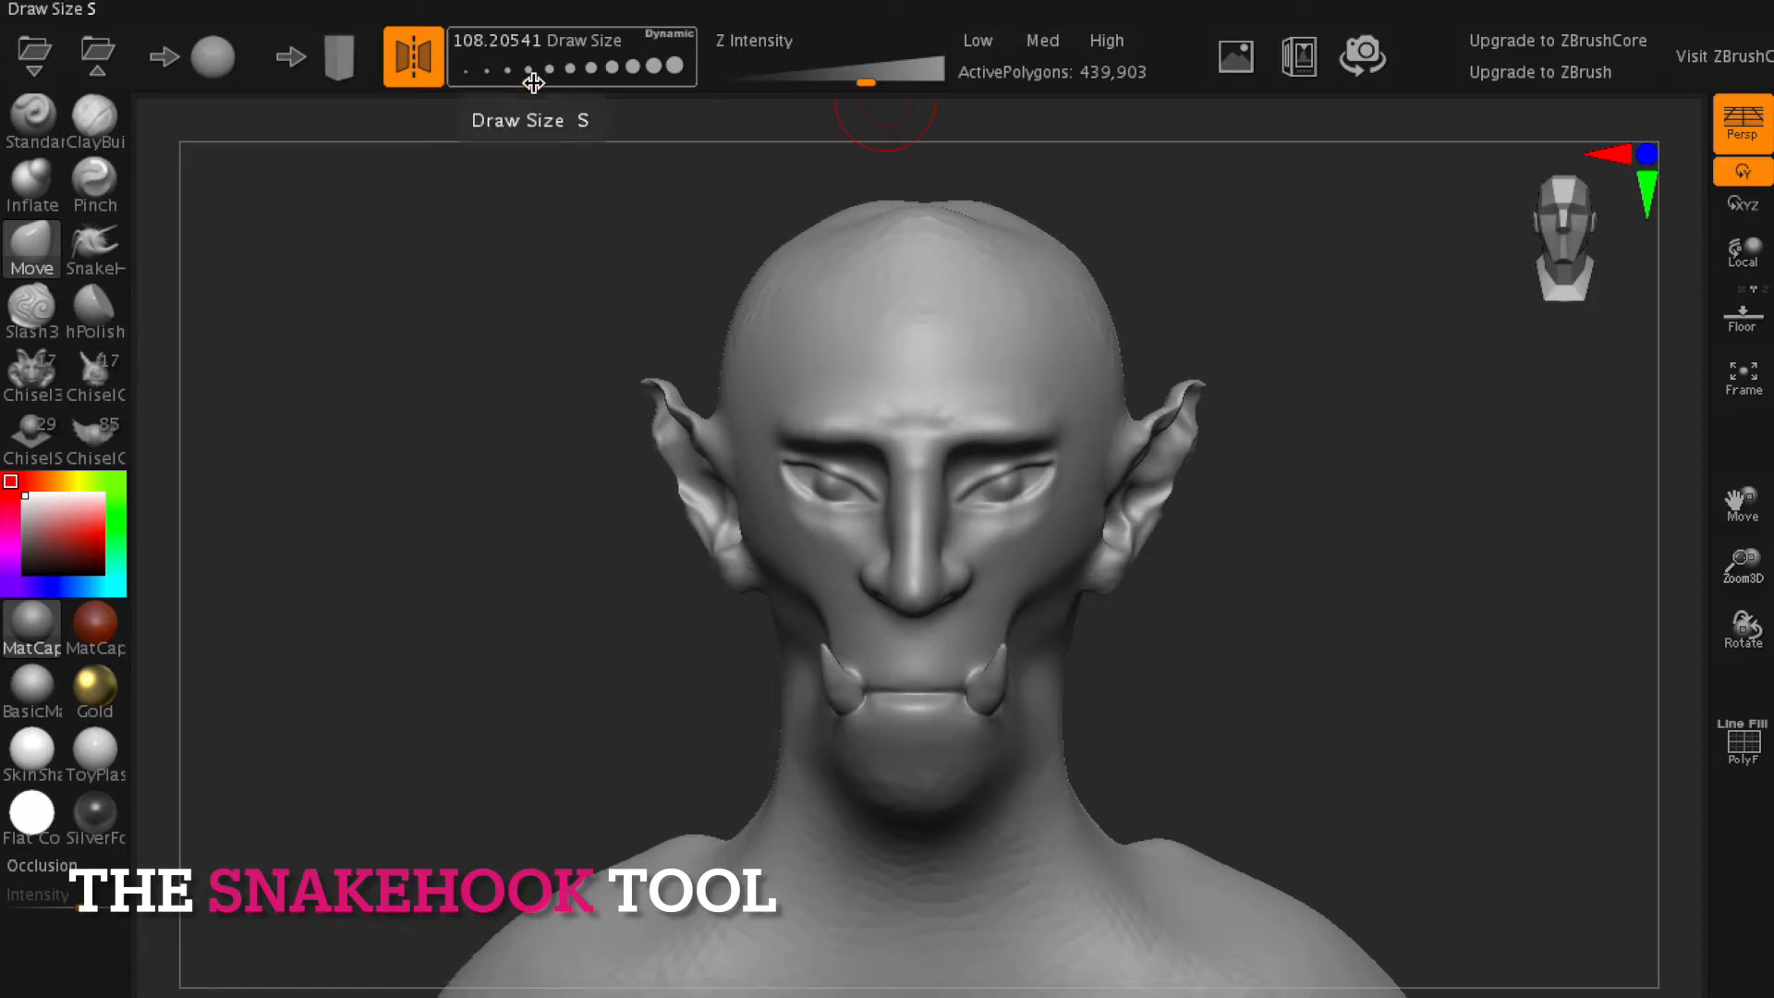
drag(855, 81, 913, 81)
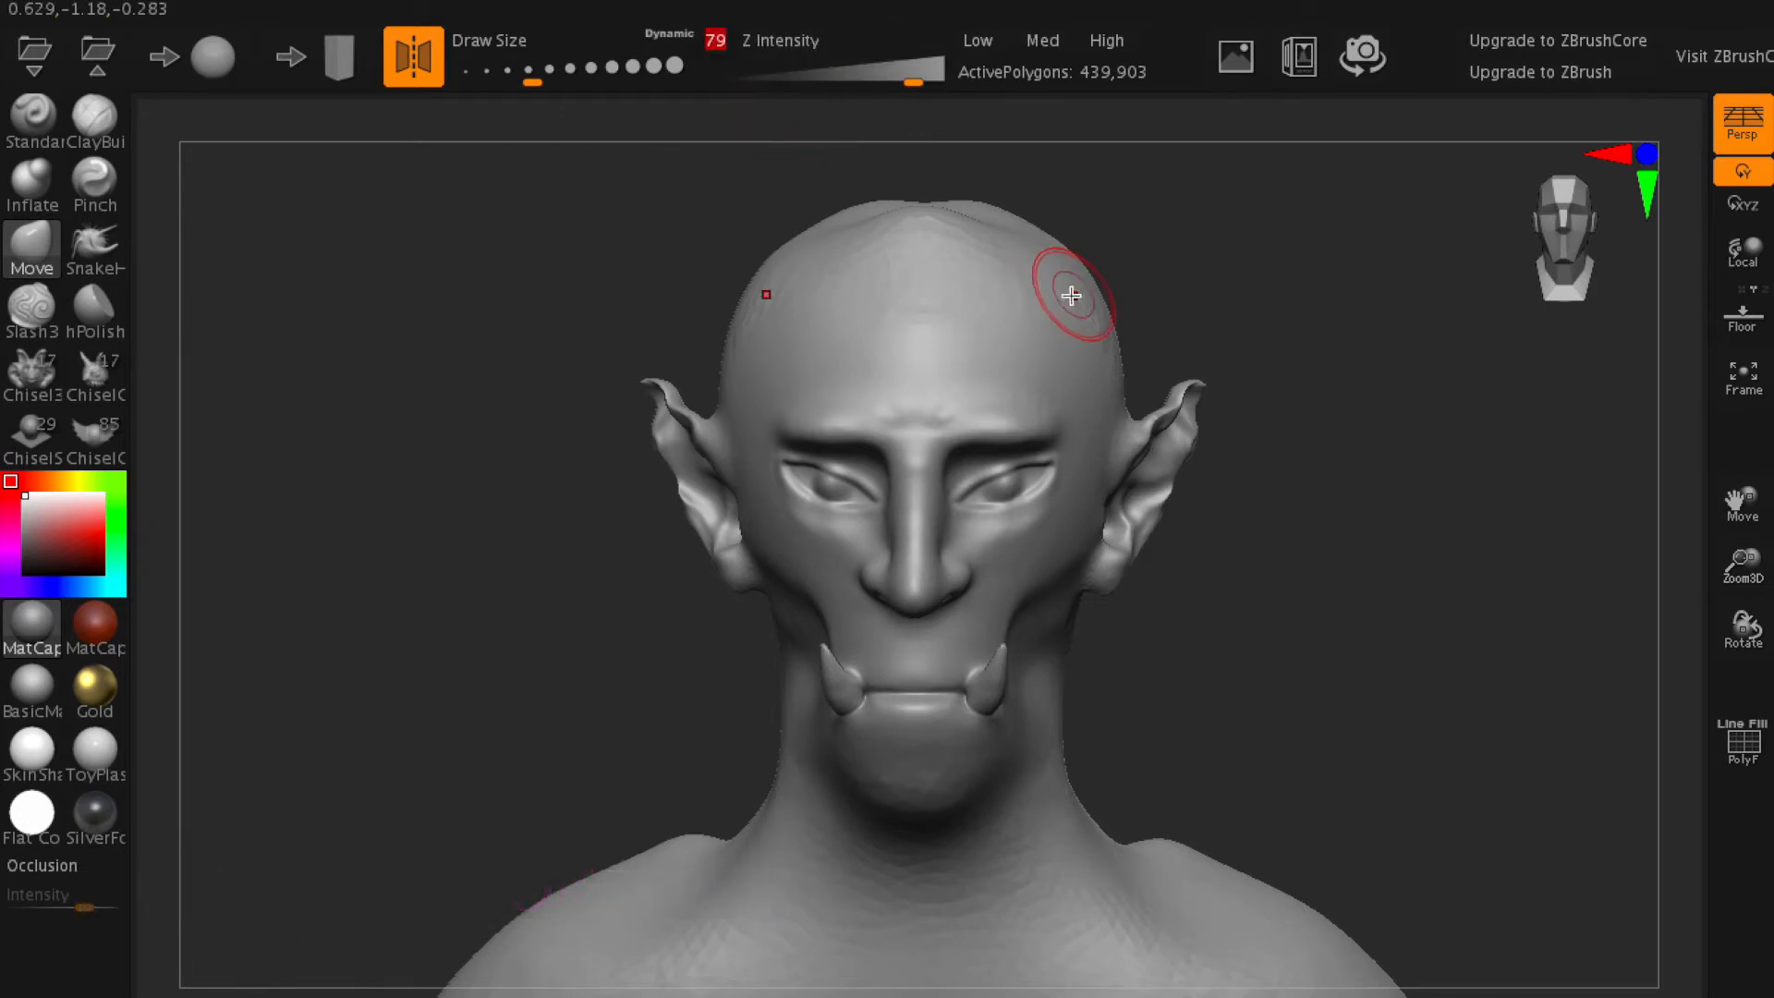
mouse_move(1053, 285)
mouse_down()
mouse_move(1228, 158)
mouse_move(1188, 151)
mouse_move(1216, 218)
mouse_move(1192, 452)
mouse_up()
right_drag(1236, 345, 1216, 385)
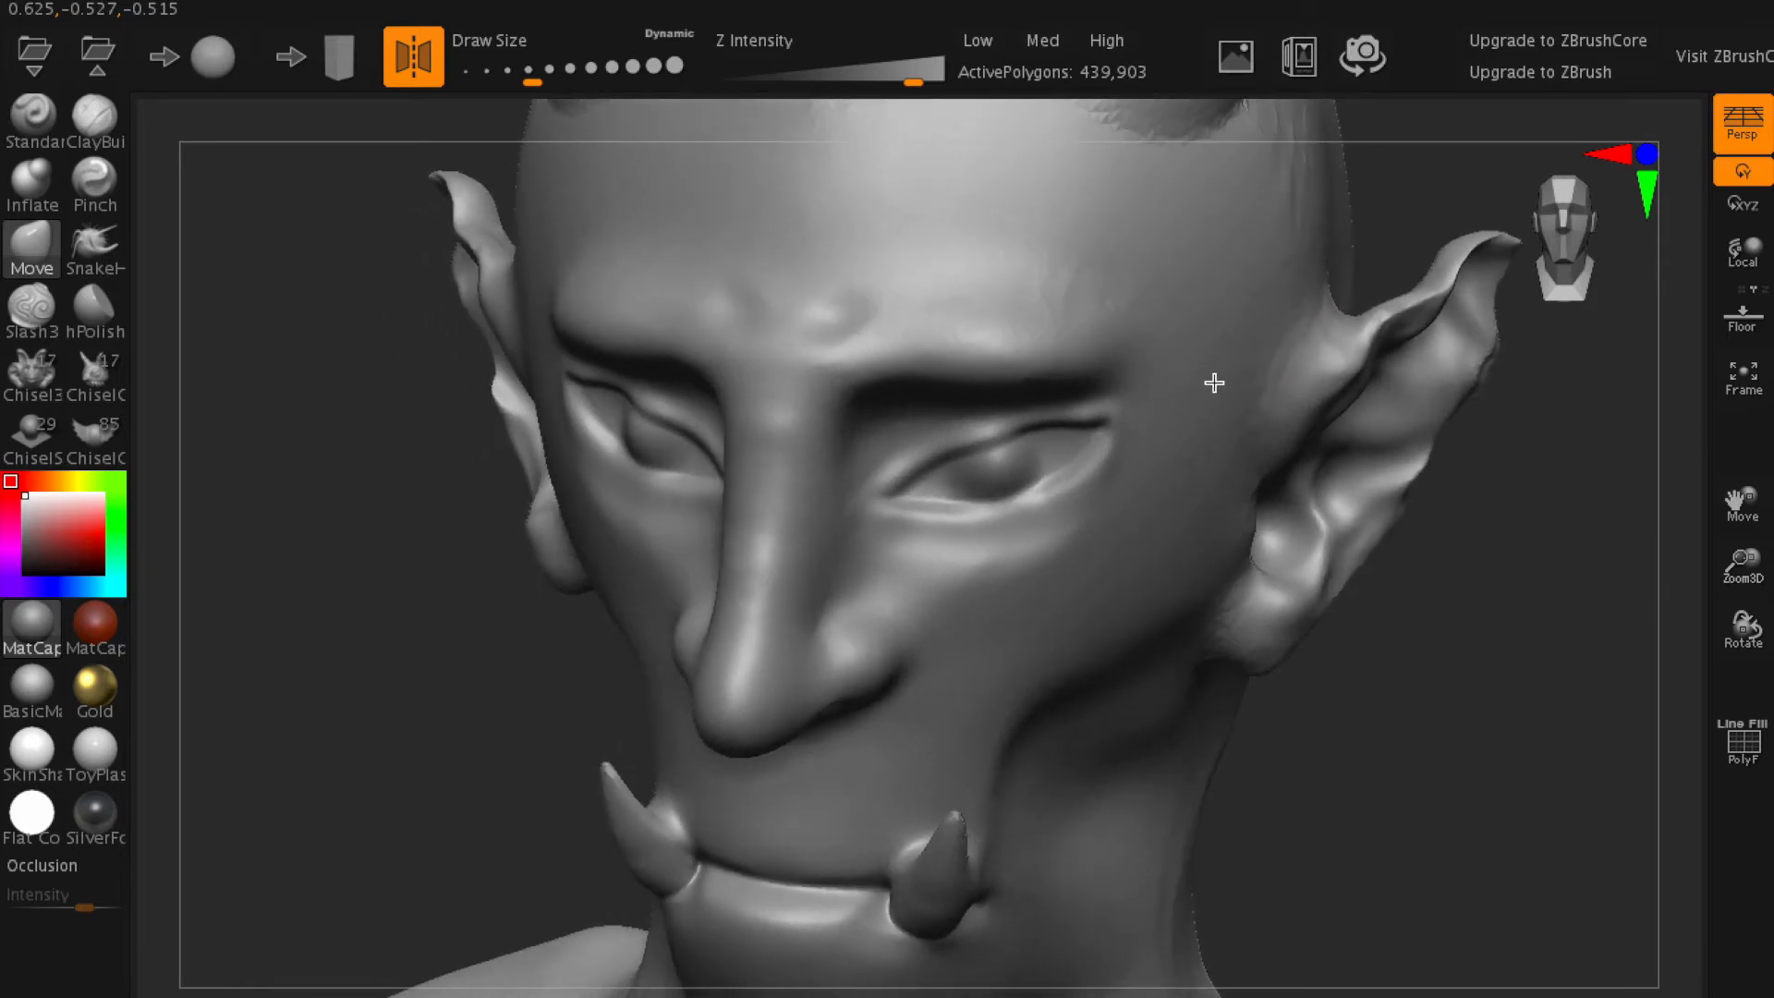
mouse_move(1366, 372)
right_down()
mouse_move(1350, 369)
mouse_move(1362, 356)
right_up()
drag(1362, 356, 1362, 360)
alt+right_drag(1362, 359, 1024, 338)
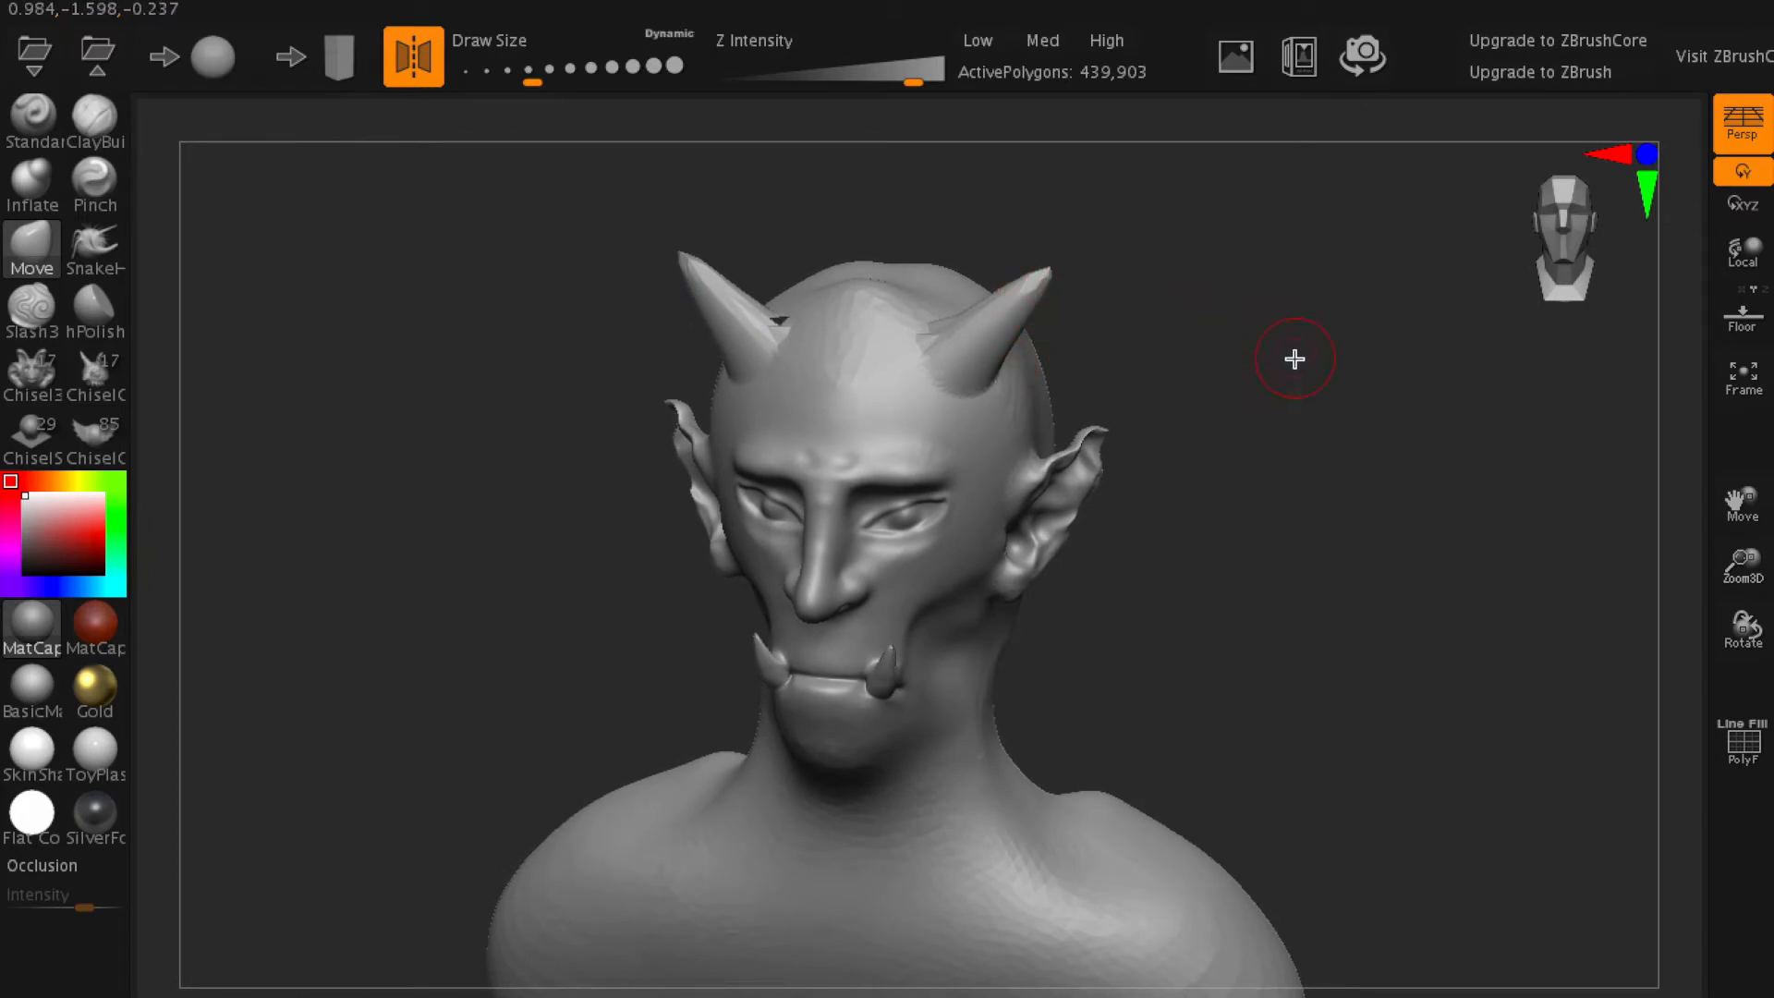
right_drag(1334, 388, 1081, 428)
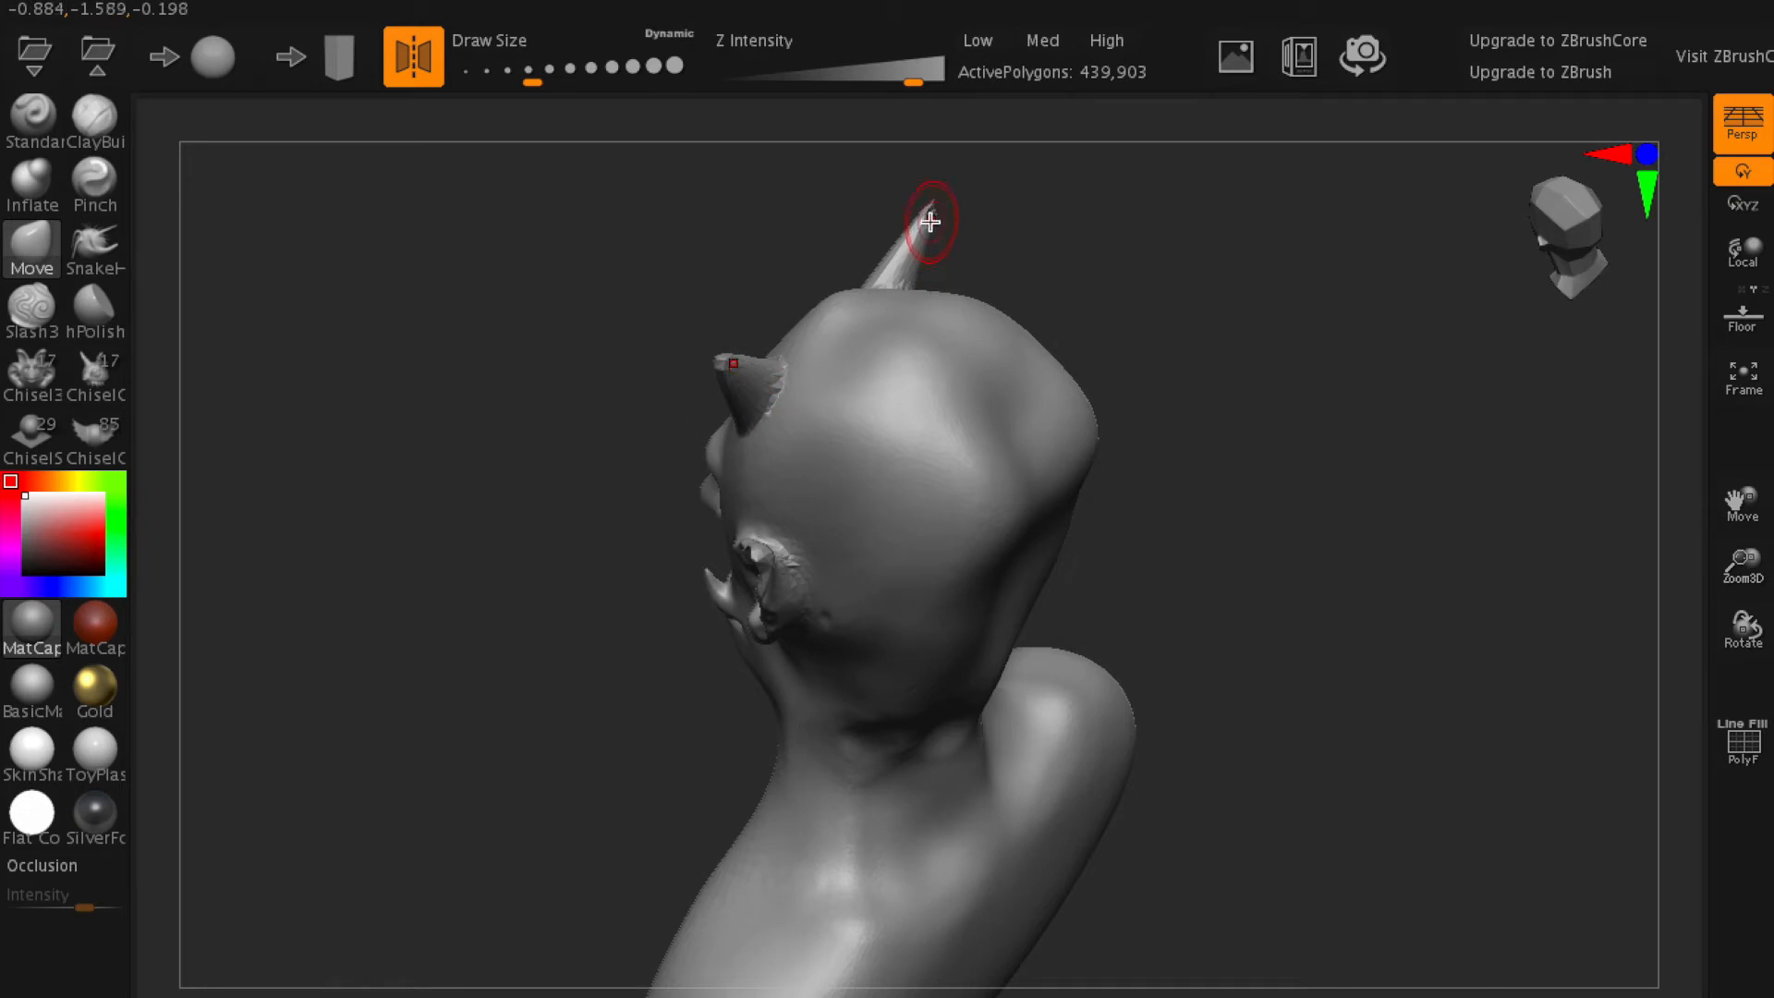
drag(947, 212, 996, 206)
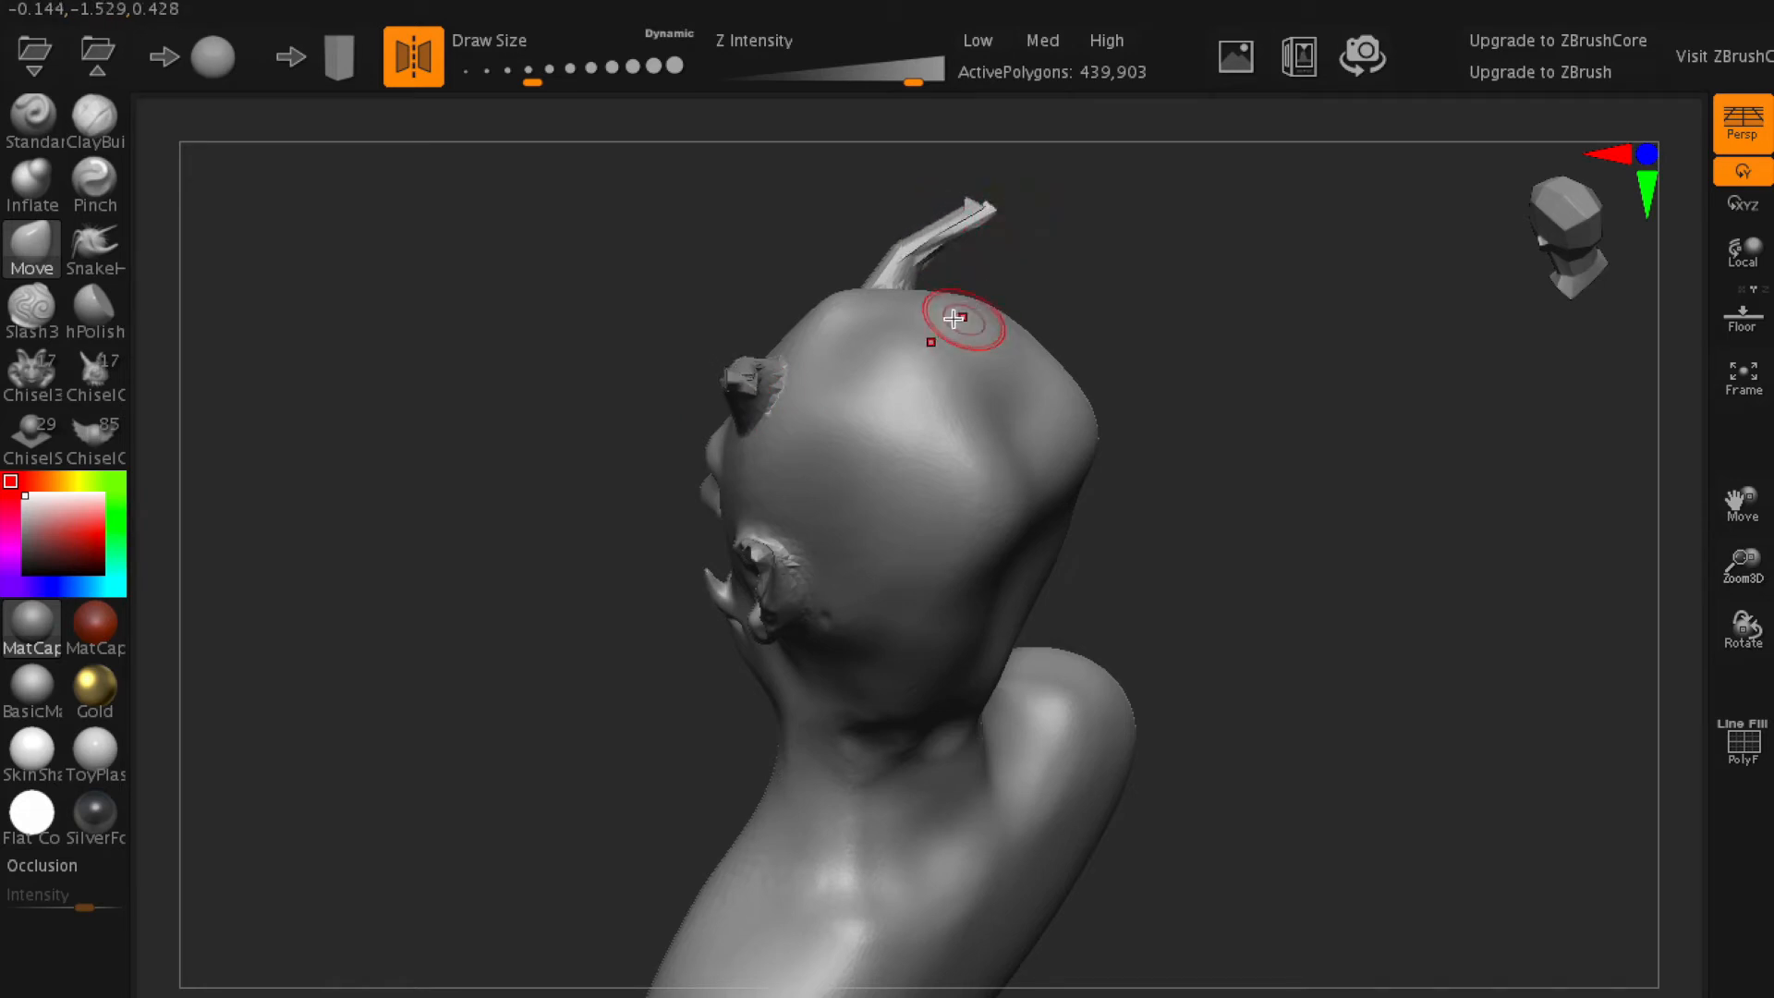
- Set the Z Intensity to 98 and the brush Draw Size to 56.467
drag(917, 82, 937, 82)
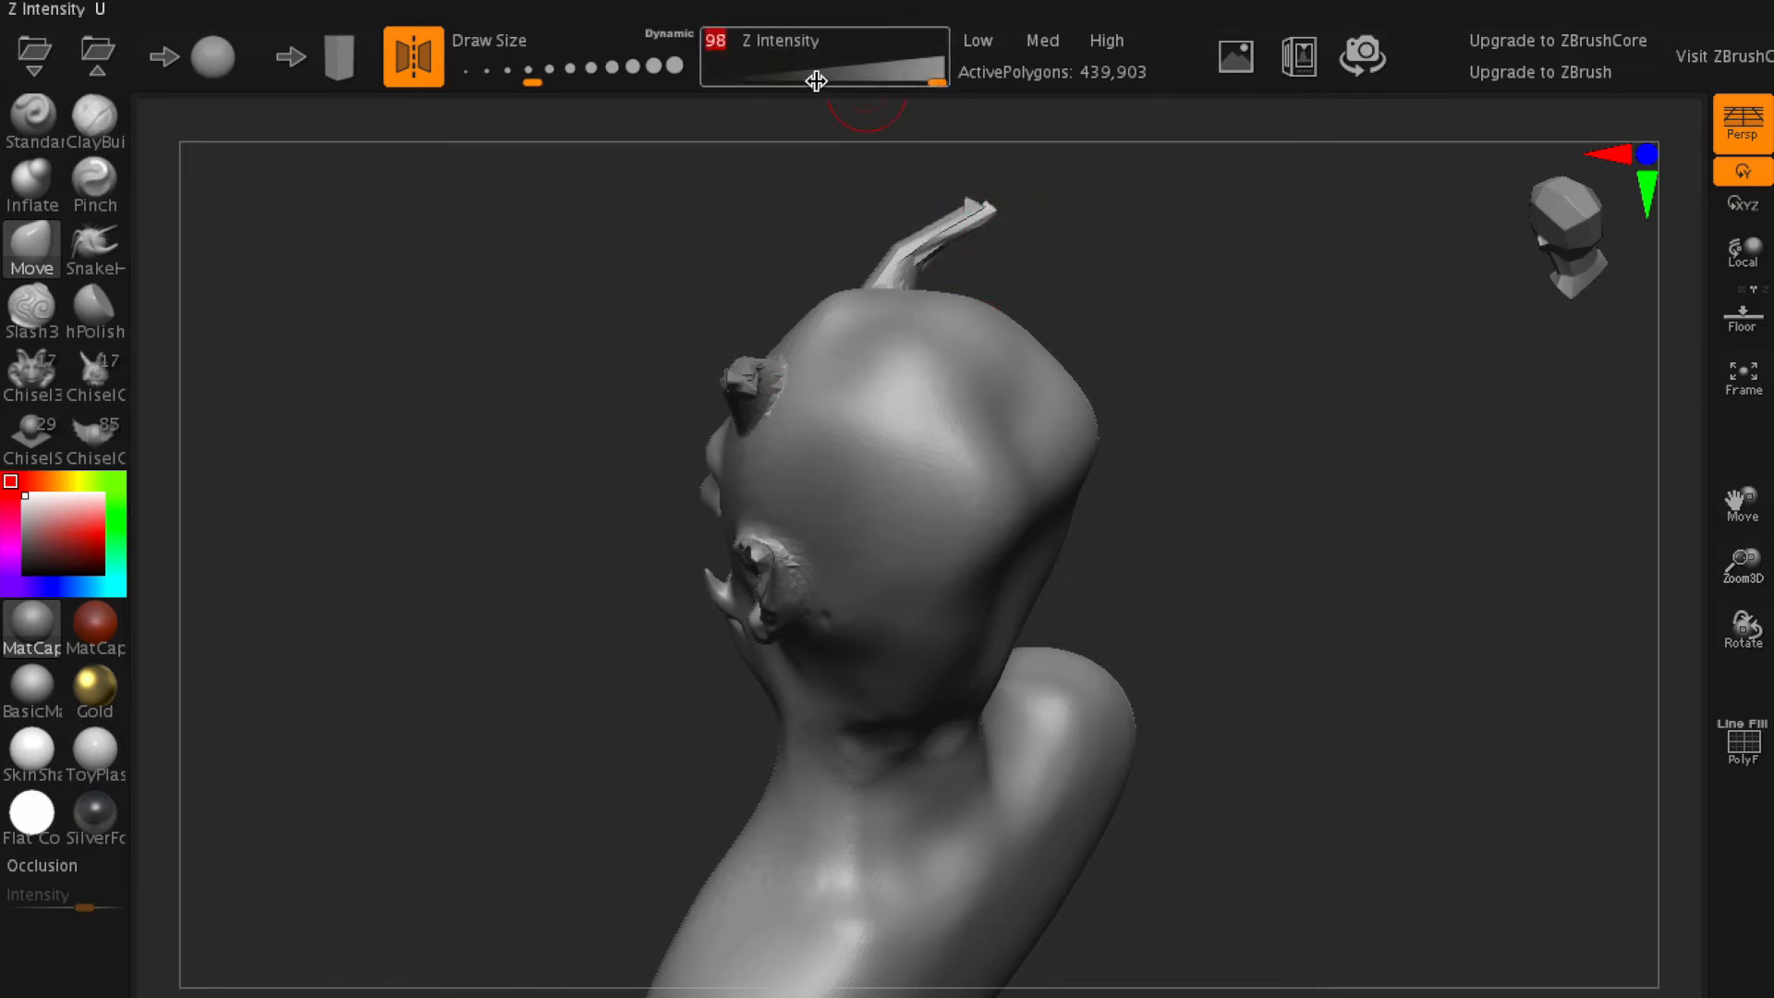
drag(550, 73, 530, 73)
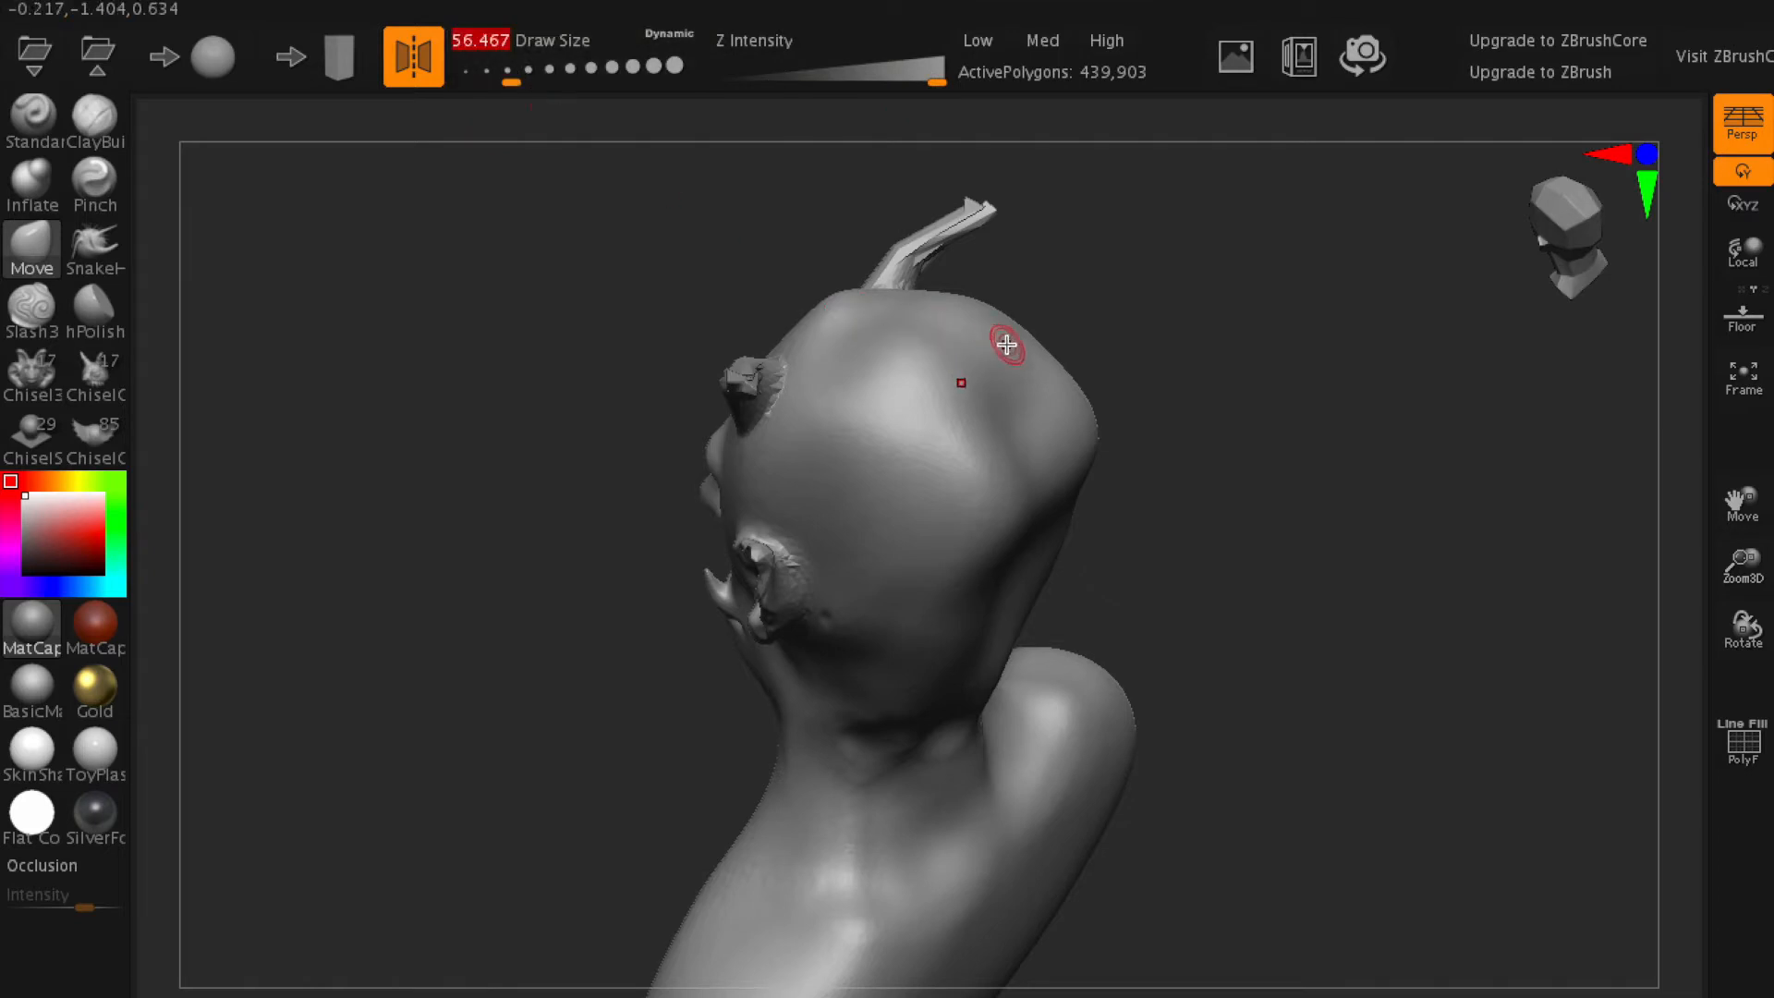
- Pull smaller mirrored spikes out of the crown and back of the head, plus spikes along the middle and front of the skull
drag(1071, 292, 1113, 277)
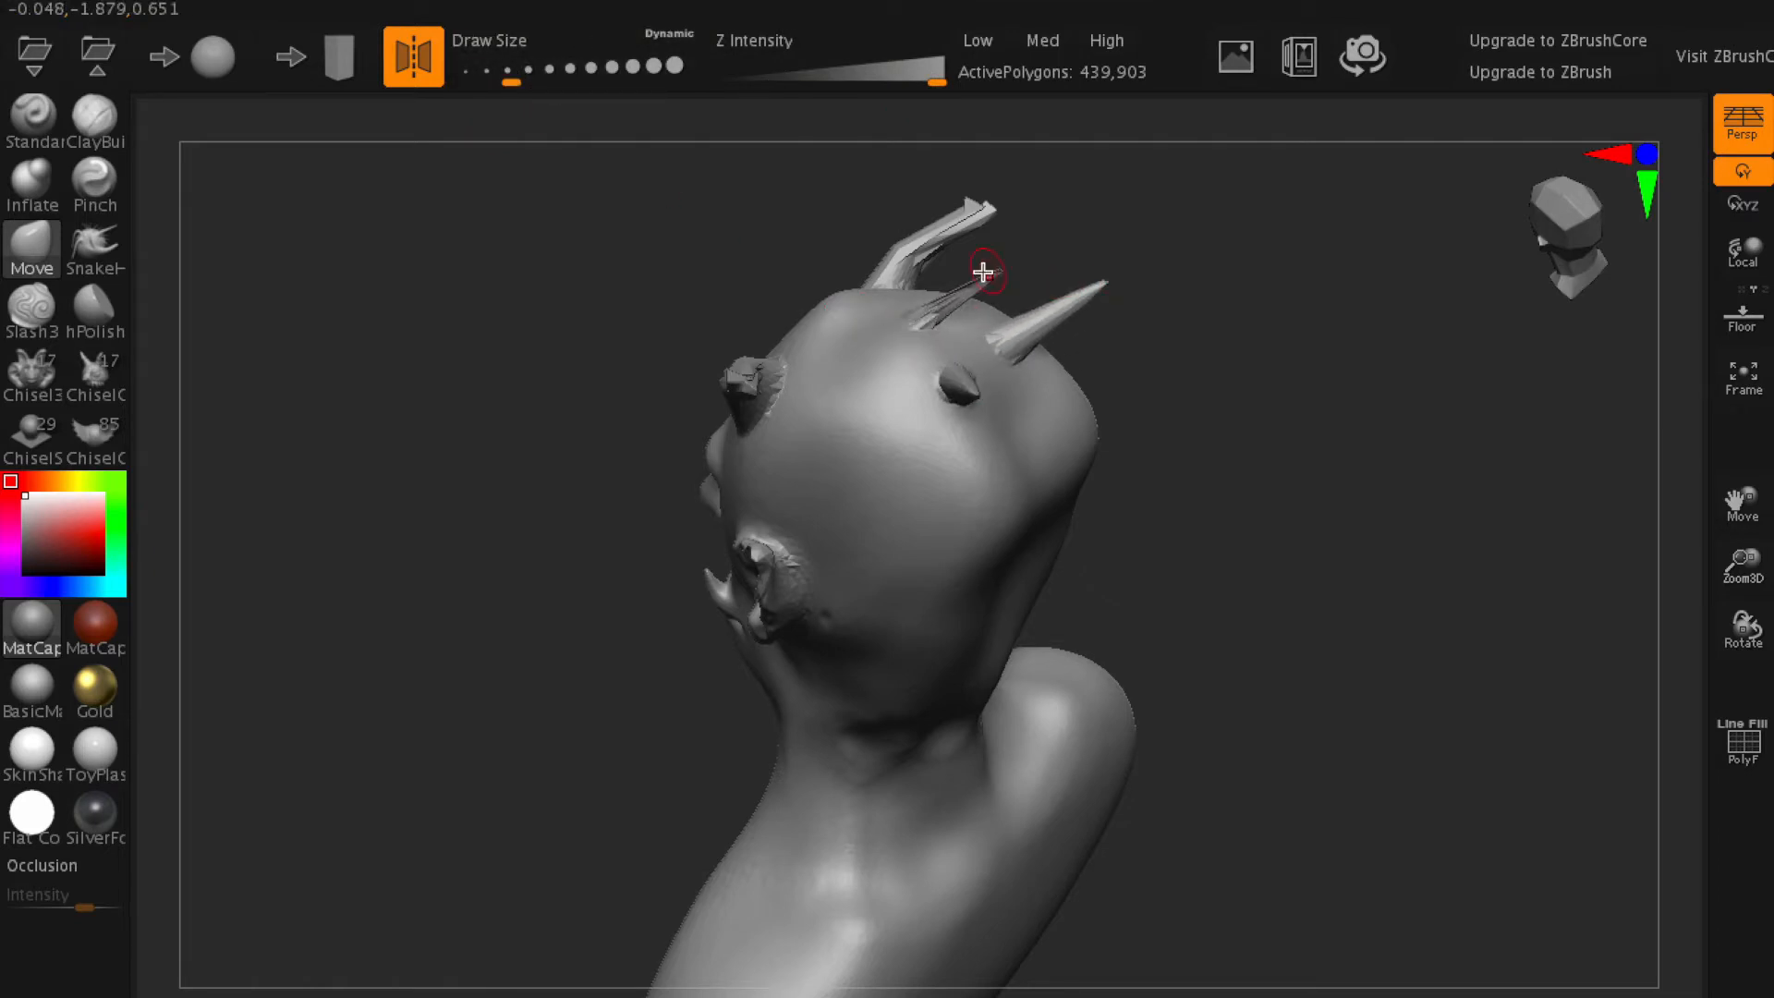
drag(1053, 445, 1204, 429)
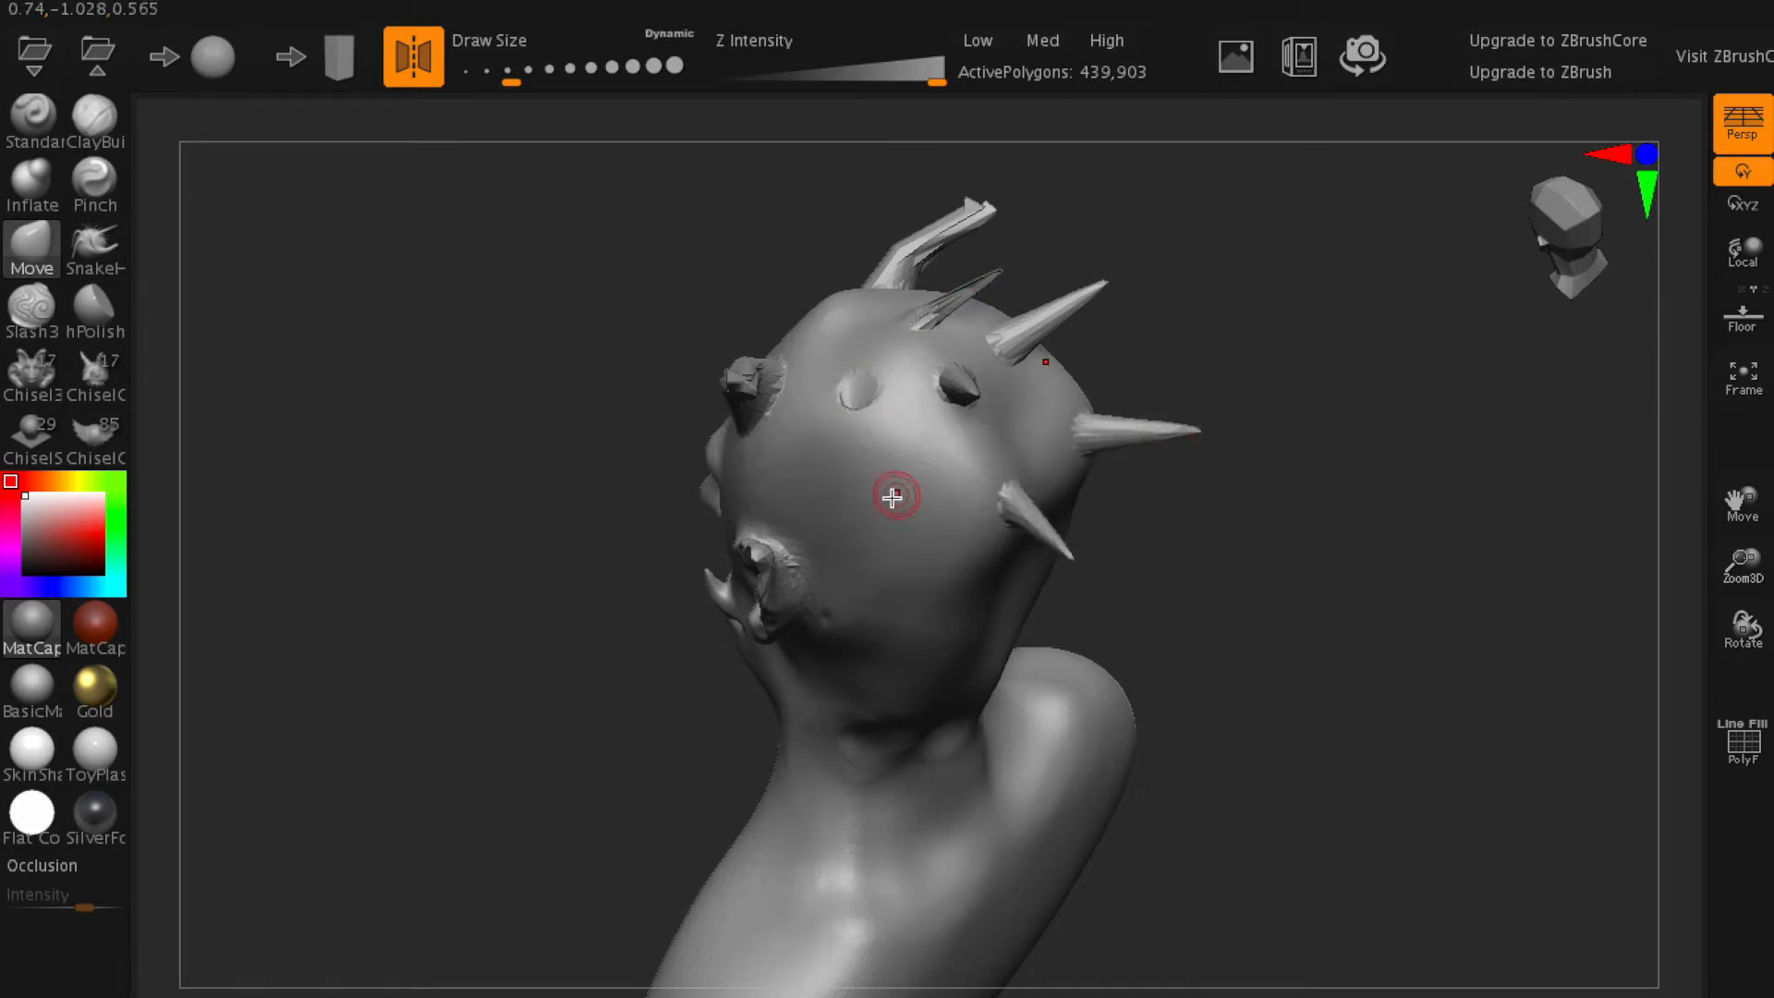
drag(920, 653, 951, 676)
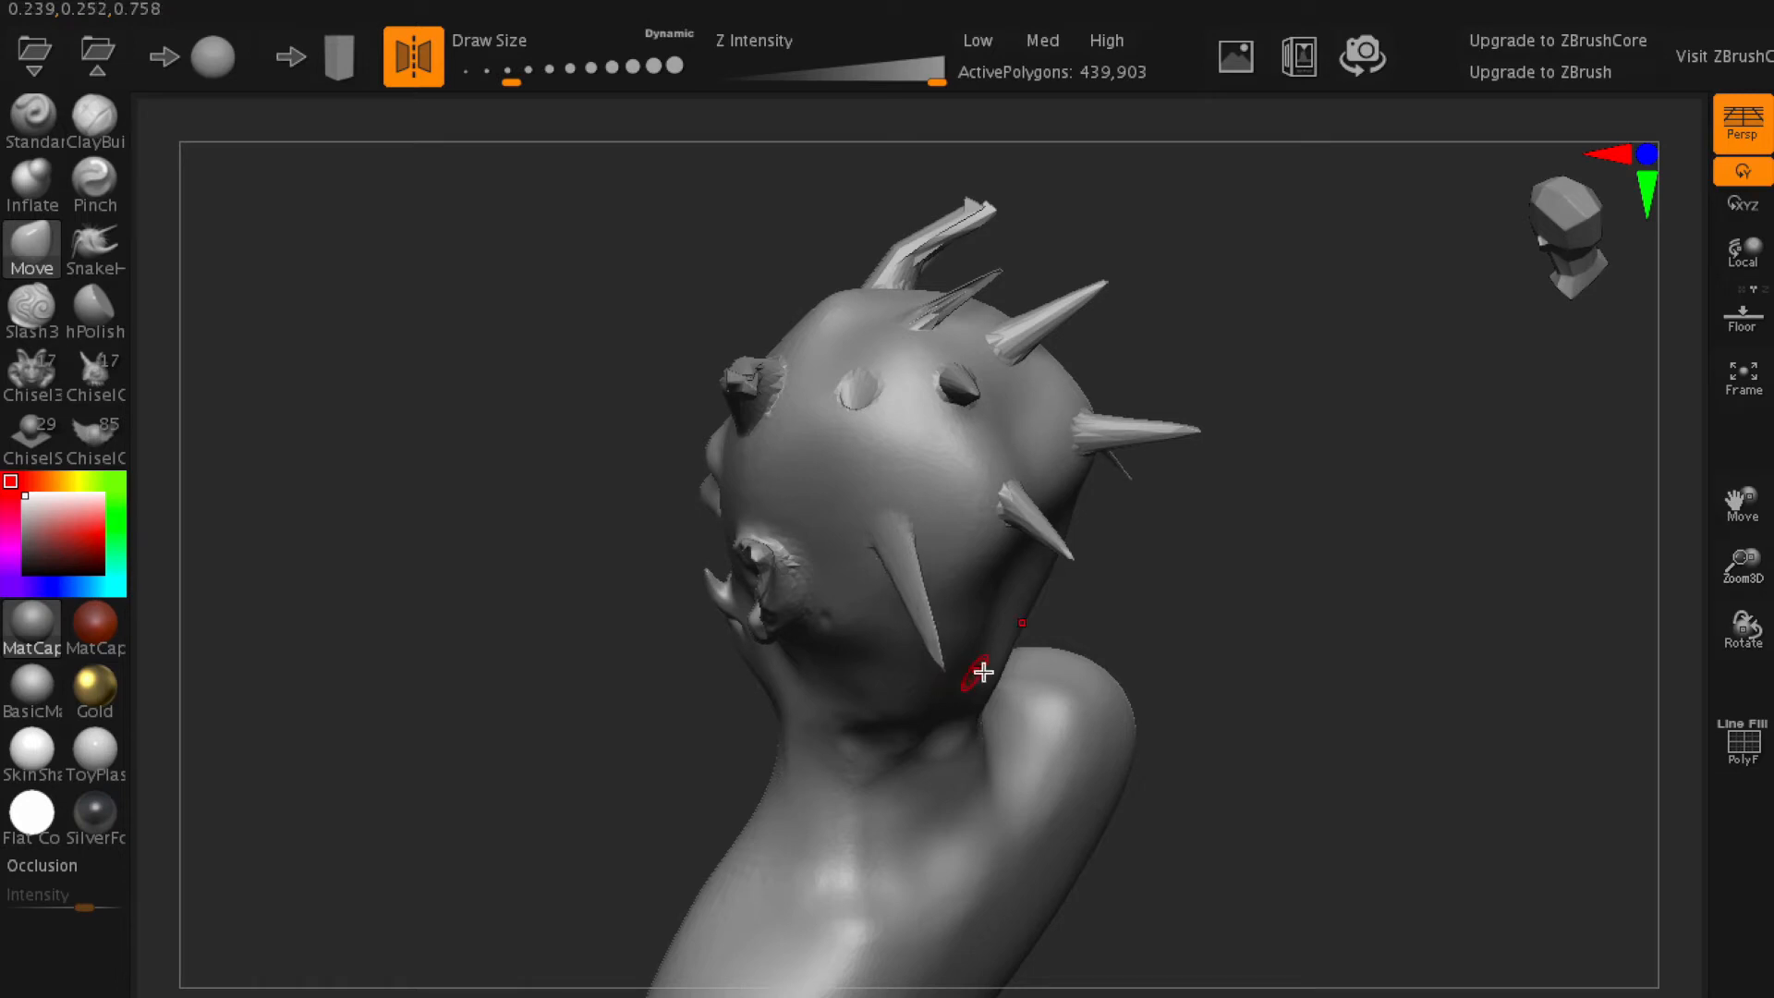
mouse_move(1102, 660)
mouse_down()
mouse_move(1342, 566)
mouse_move(1255, 558)
mouse_move(1259, 579)
mouse_move(1282, 550)
mouse_move(1290, 565)
mouse_up()
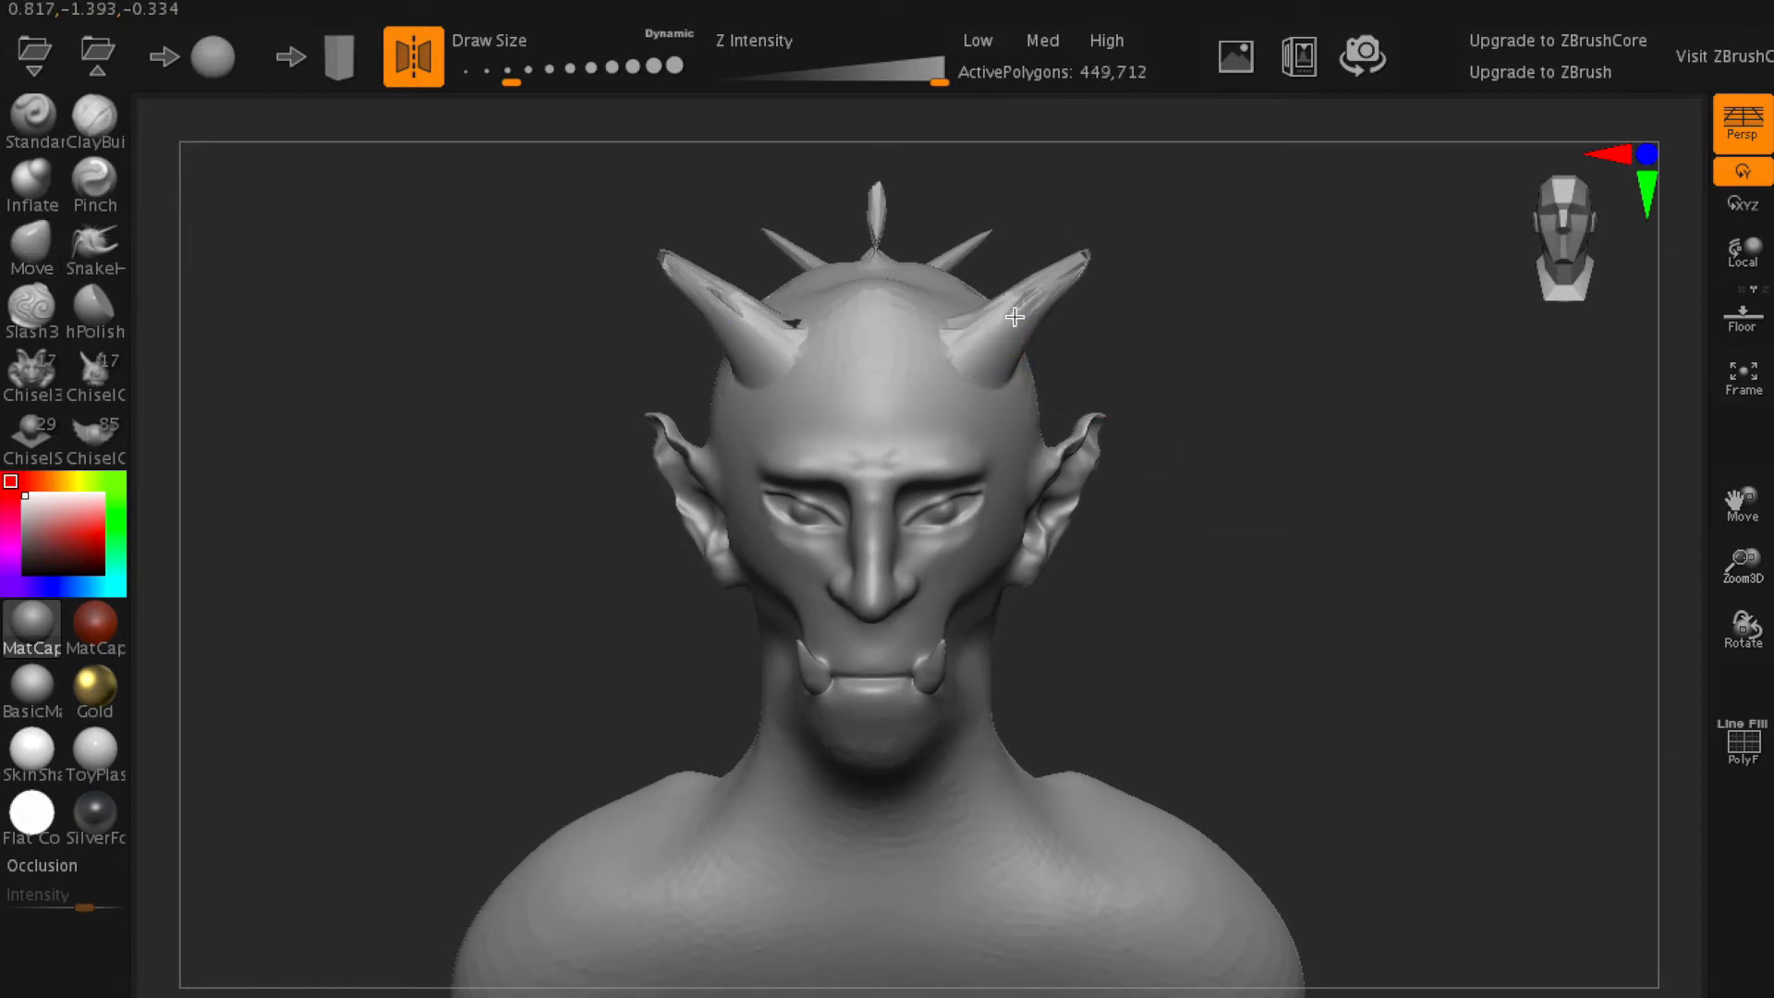
mouse_move(836, 304)
shift+mouse_down()
mouse_move(812, 303)
mouse_move(844, 309)
shift+mouse_up()
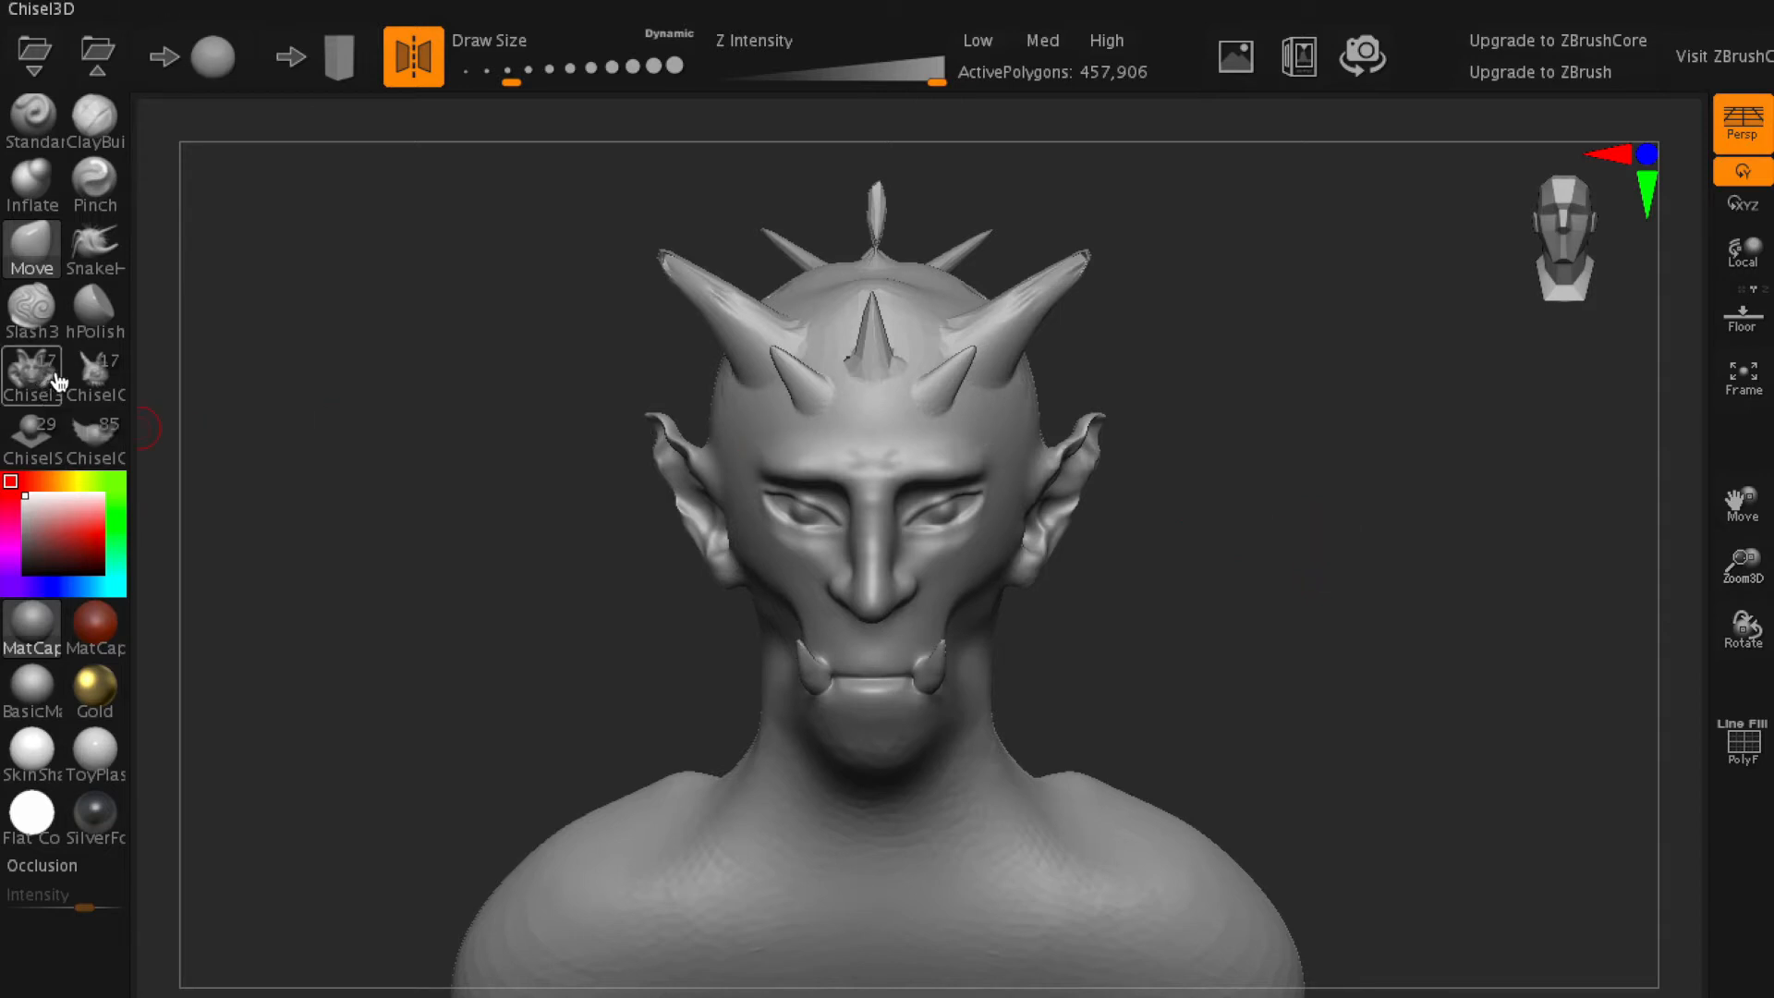
- Undo all the pulled horns and spikes back to the bald head
key(ctrl+z)
key(ctrl+z)
key(ctrl+z)
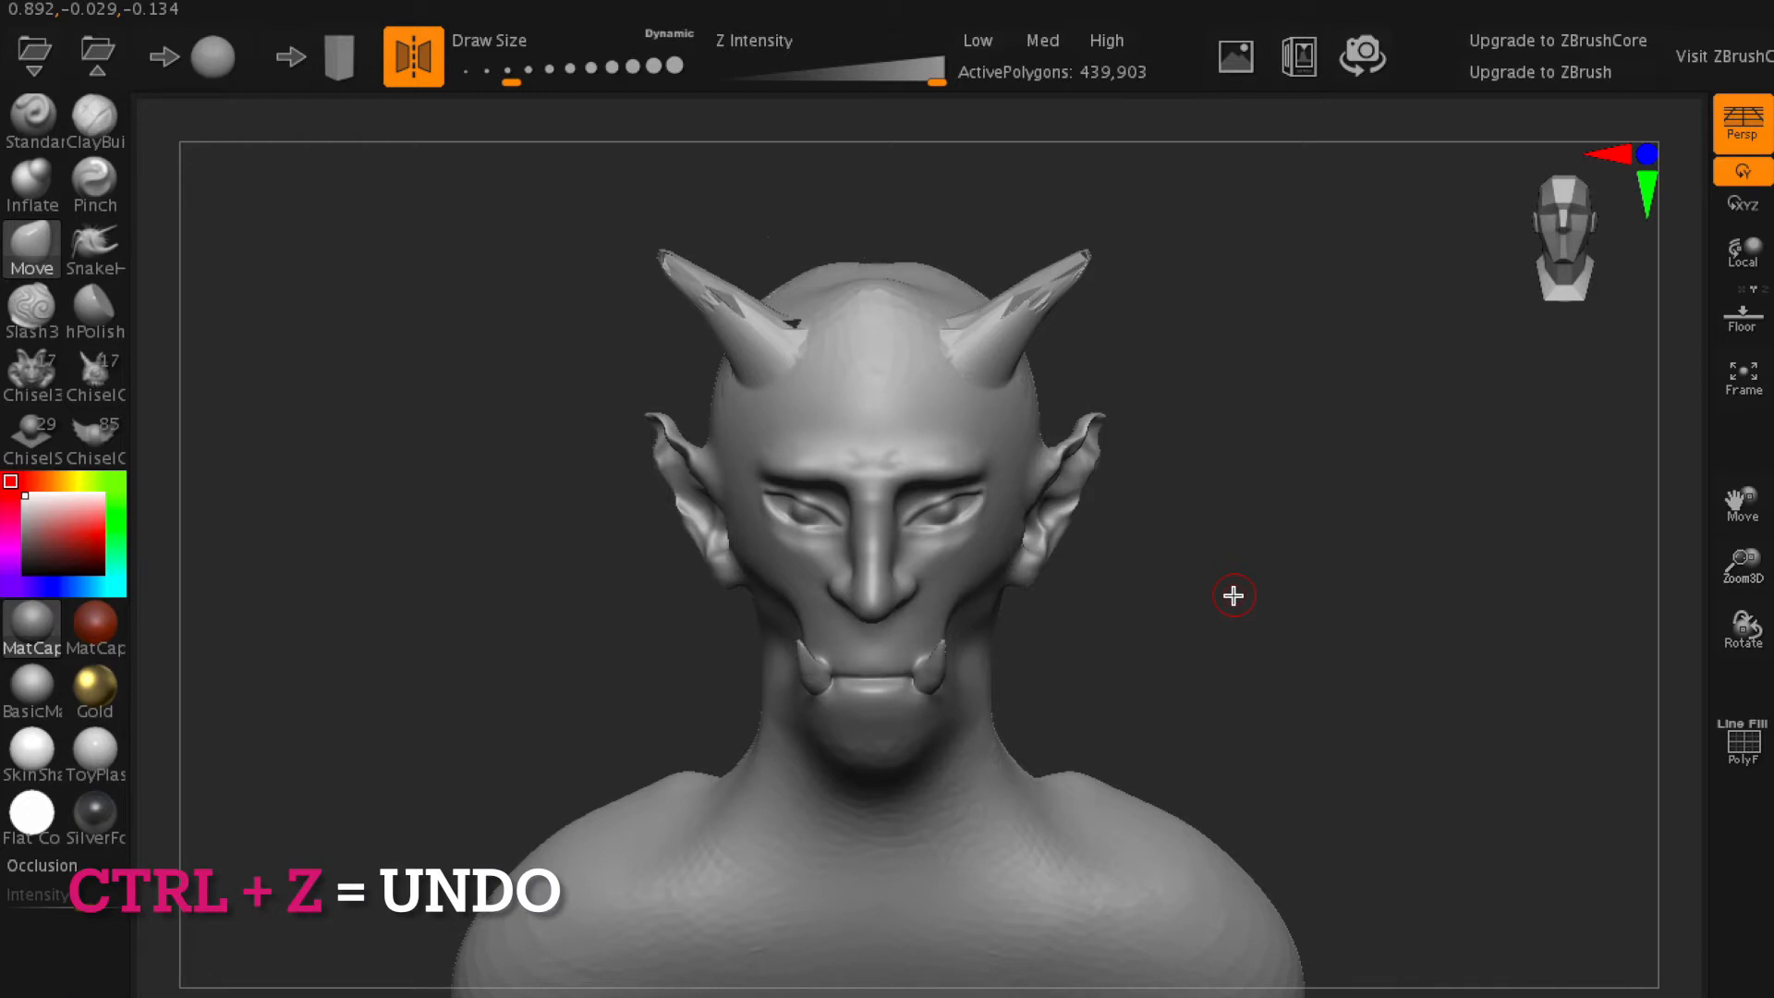
key(ctrl+z)
key(ctrl+z)
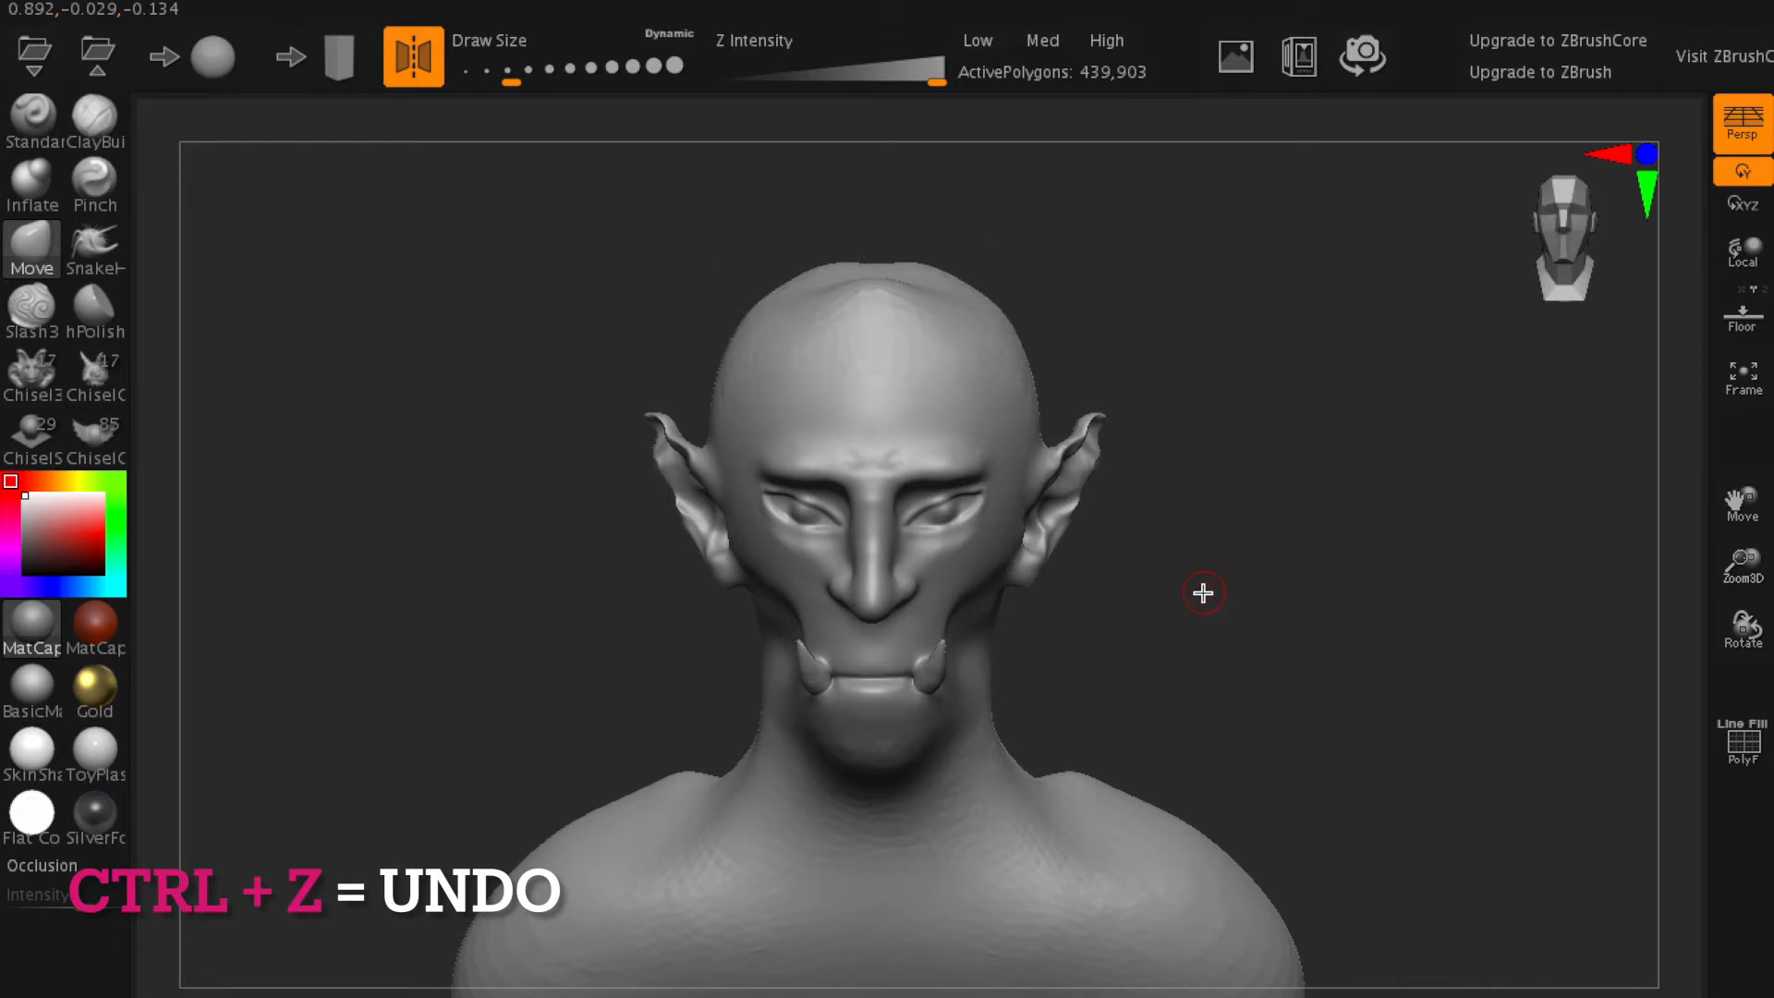
- Select the ChiselOrganic brush and examine its whole range of shapes, from the animal and anime parts to the Abstract forms
mouse_move(1357, 610)
mouse_down()
mouse_move(1097, 610)
mouse_move(1390, 590)
mouse_move(1346, 594)
mouse_up()
click(95, 435)
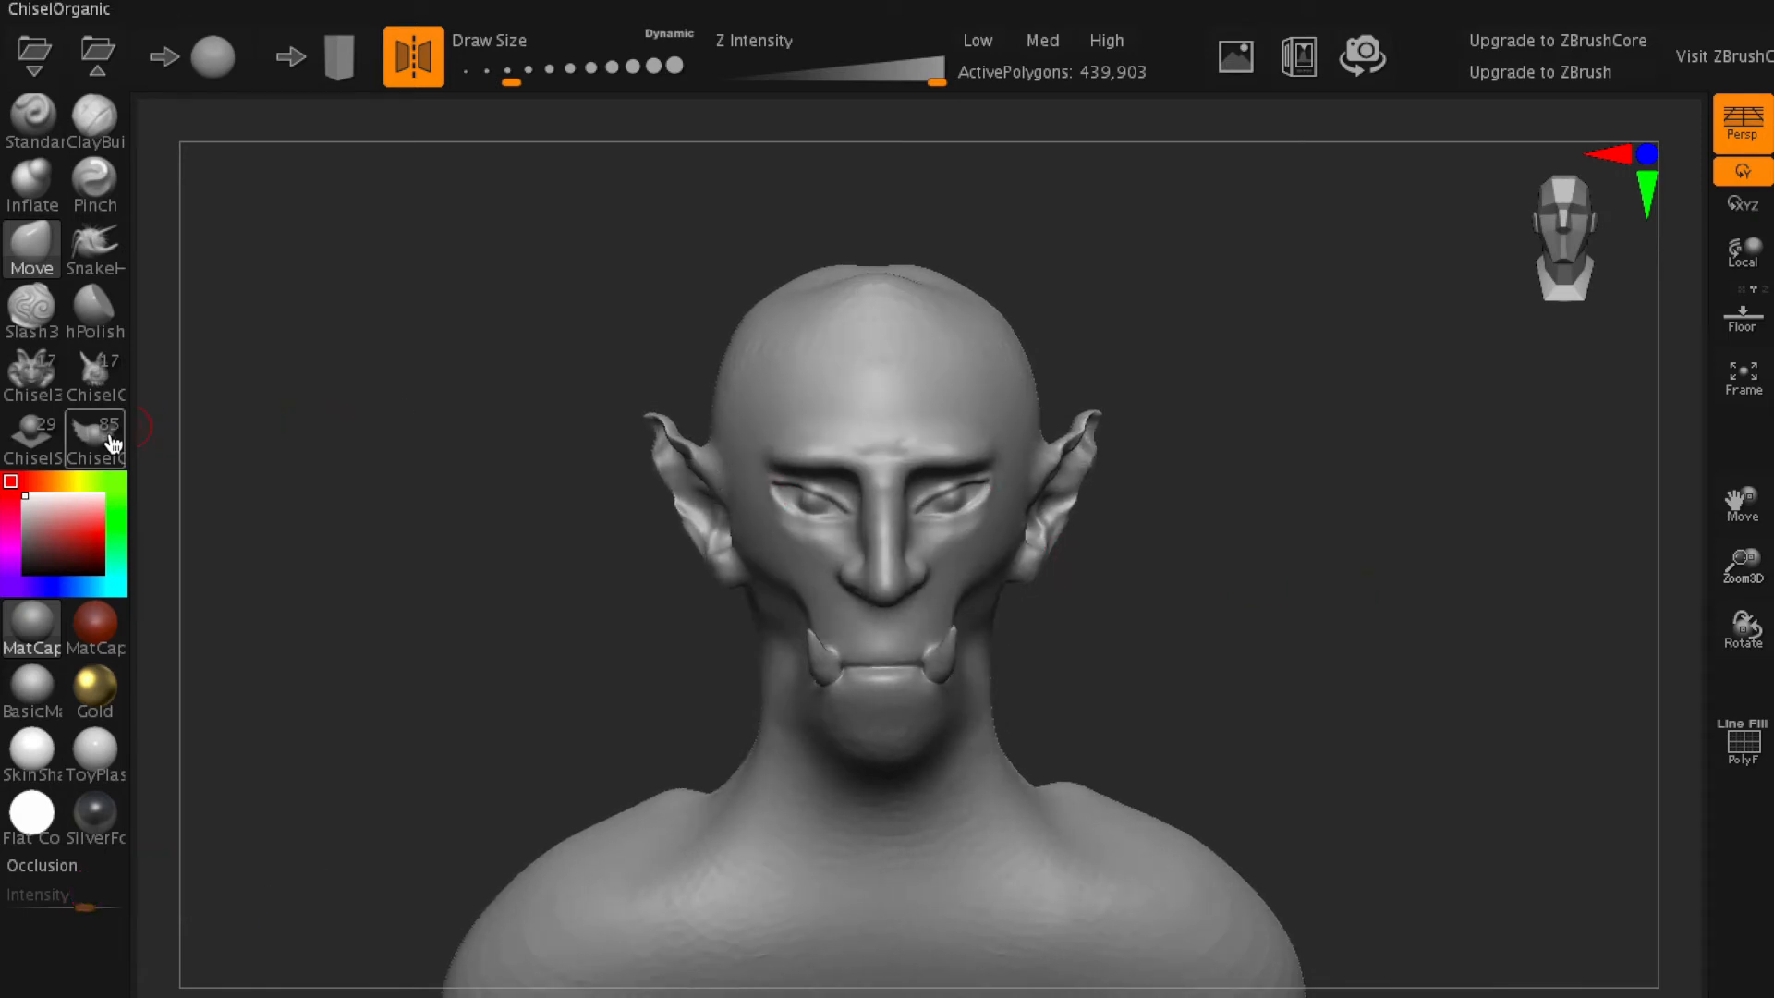
drag(1218, 160, 287, 168)
mouse_move(1301, 174)
mouse_down()
mouse_move(1073, 191)
mouse_move(637, 165)
mouse_up()
drag(1144, 155, 619, 137)
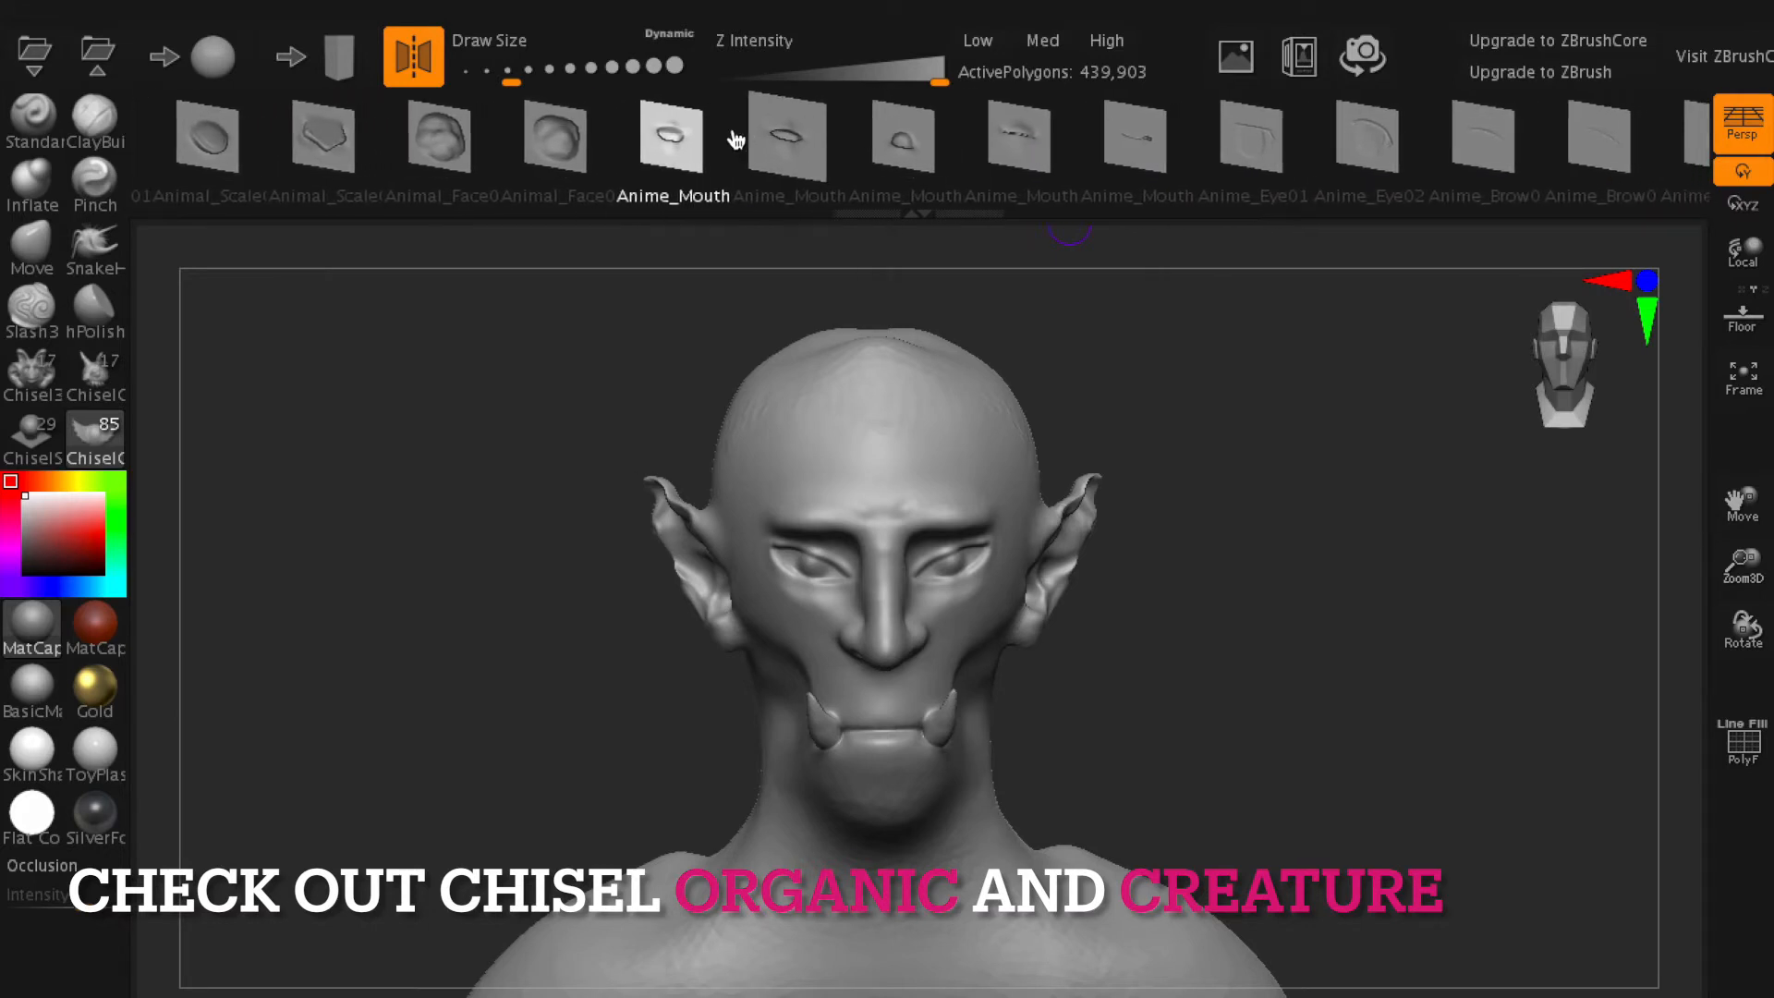
drag(1218, 152, 573, 139)
drag(1141, 141, 554, 134)
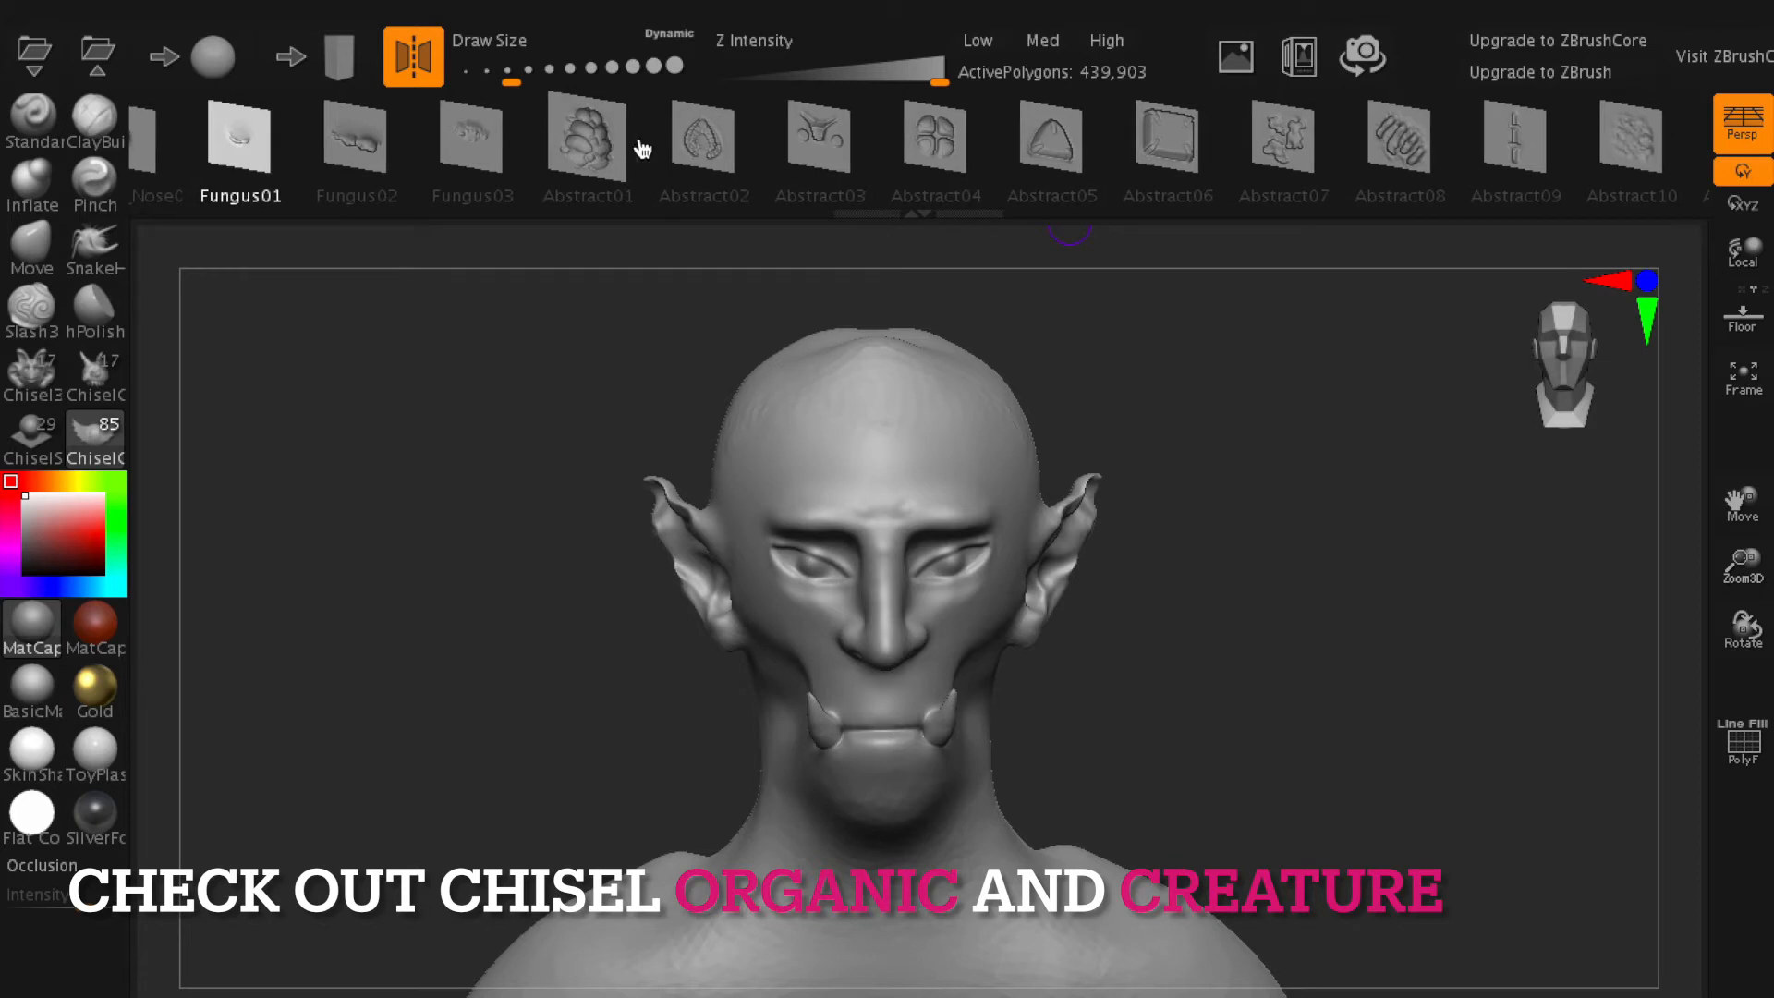
drag(1155, 152, 673, 153)
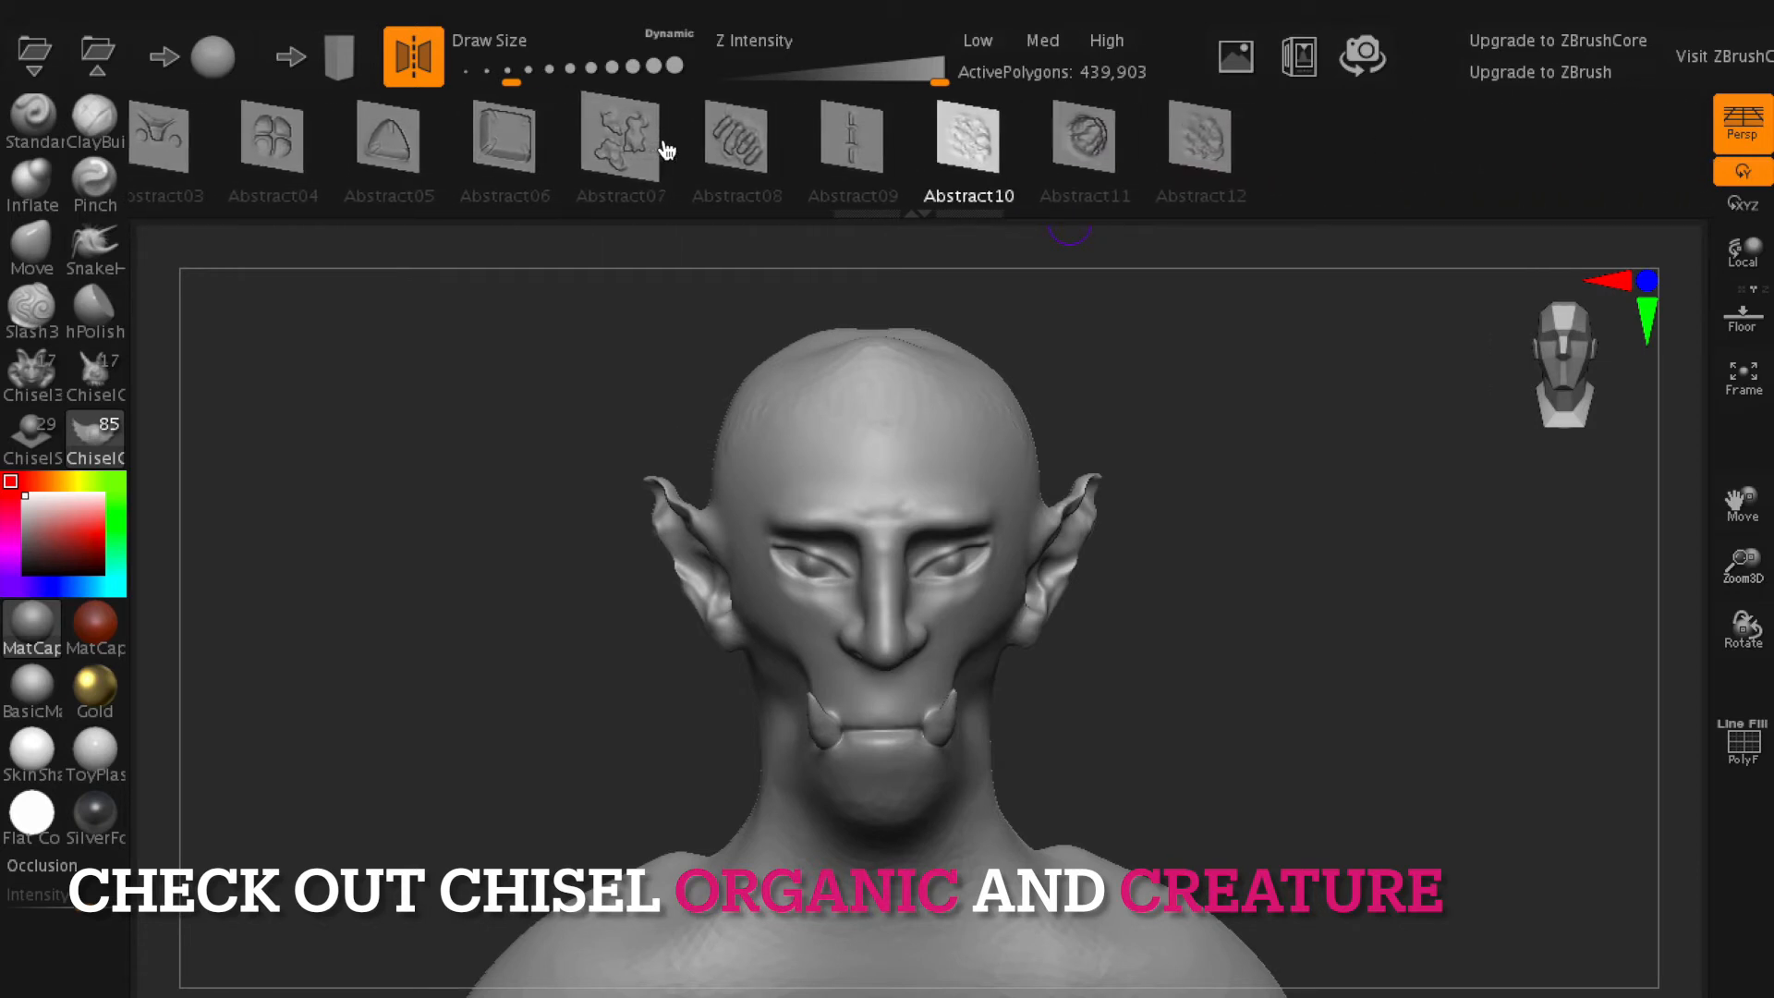
- Add mirrored horns with the ChiselCreature brush's Horn2 shape to the forehead, crown and back of the head
click(105, 392)
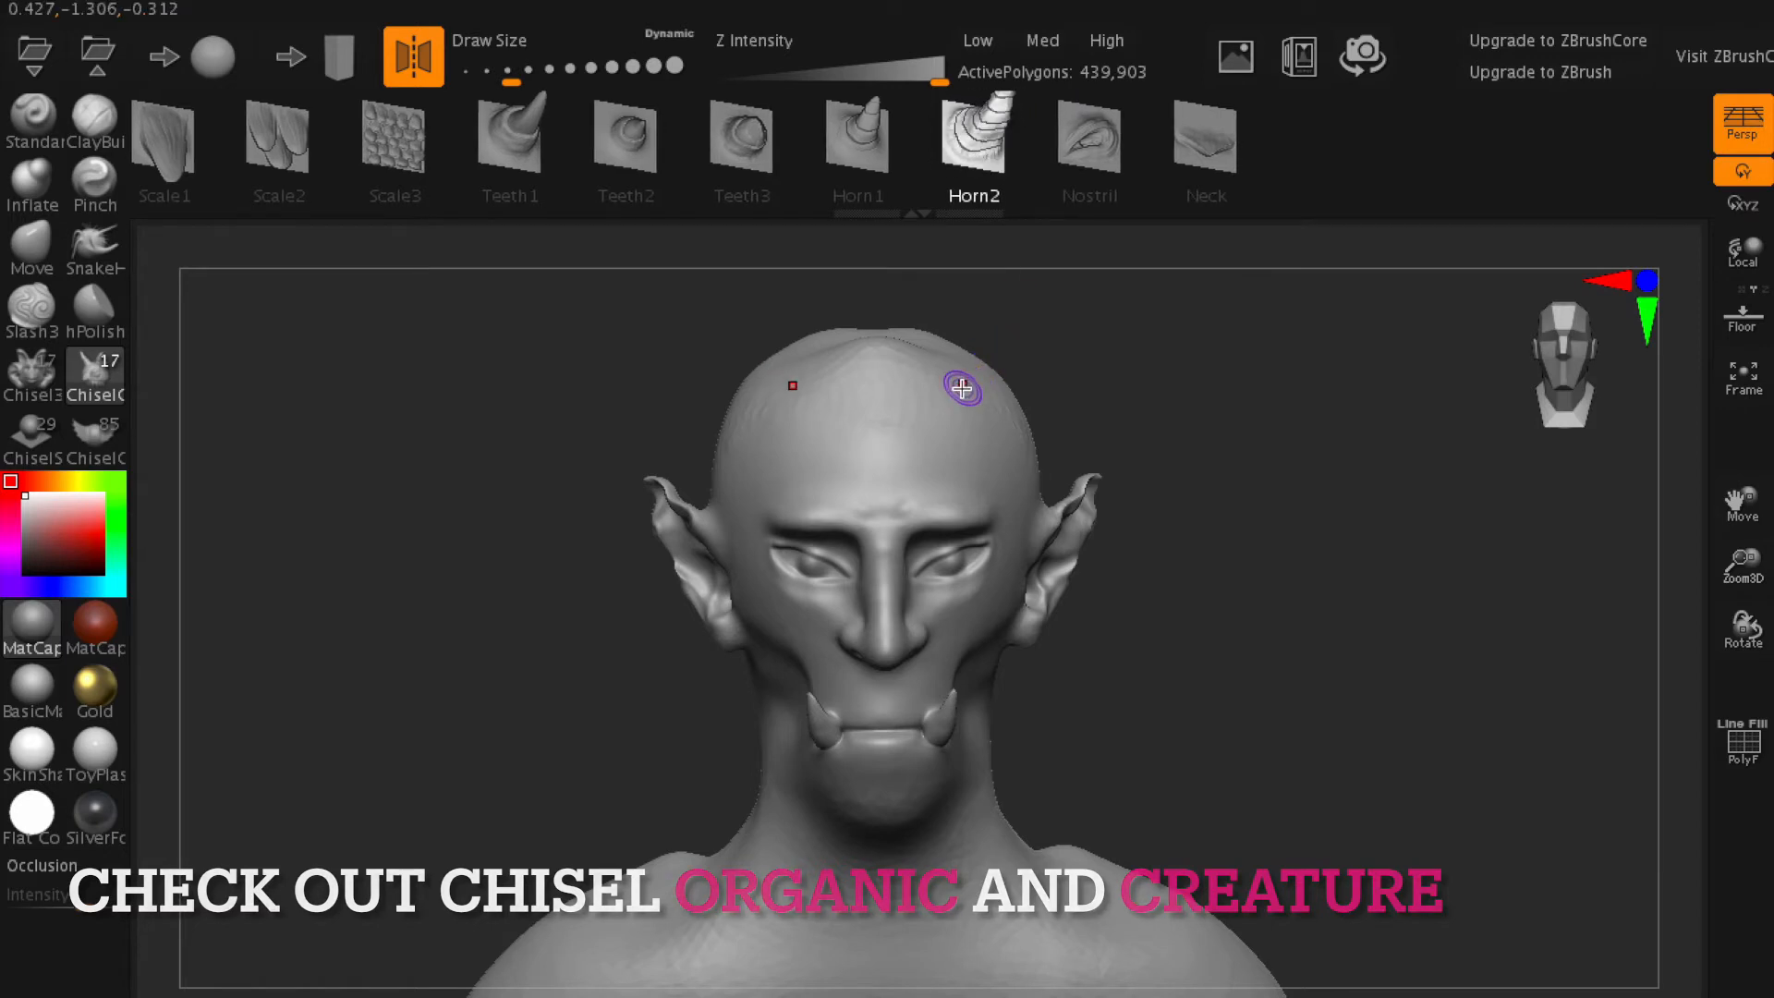
mouse_move(966, 399)
mouse_down()
mouse_move(1053, 333)
mouse_move(1016, 370)
mouse_up()
mouse_move(1249, 400)
mouse_down()
mouse_move(1189, 511)
mouse_move(1010, 515)
mouse_move(1092, 499)
mouse_move(1043, 506)
mouse_up()
mouse_move(1177, 547)
mouse_down()
mouse_move(1299, 539)
mouse_move(1071, 538)
mouse_move(1135, 549)
mouse_up()
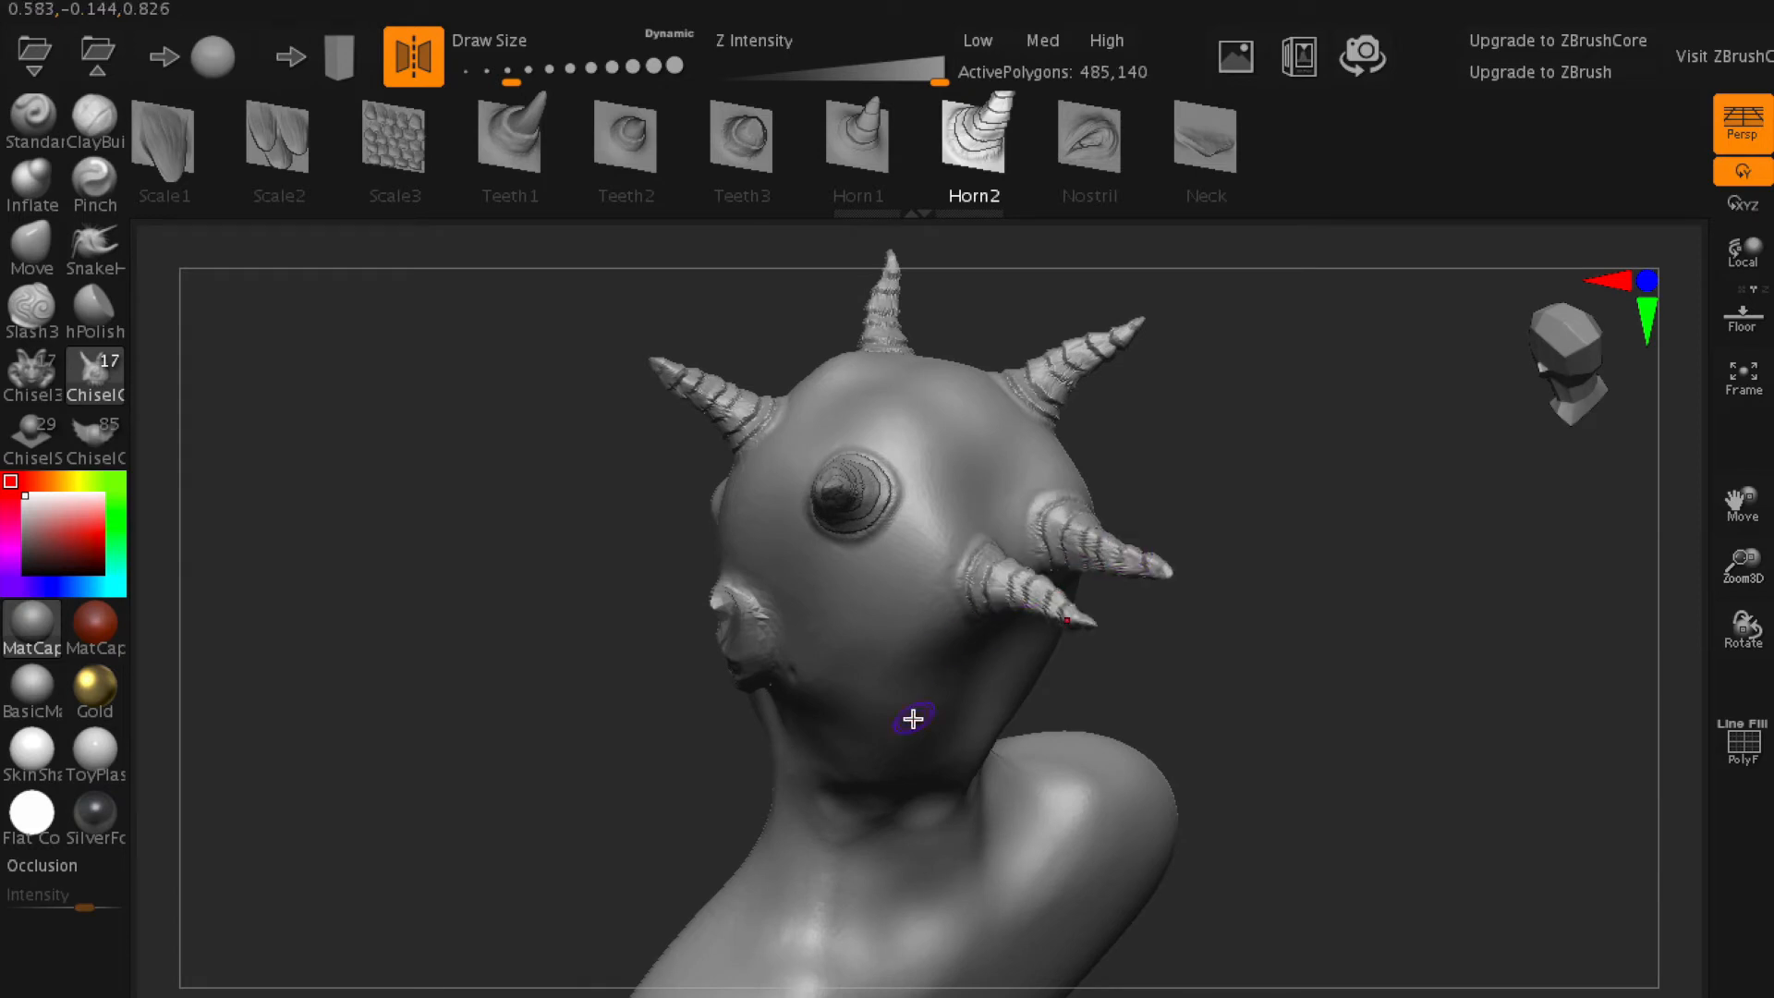
drag(878, 768, 881, 804)
- Turn symmetry off and add two single Horn2 horns along the centre line of the head
drag(1178, 707, 1374, 705)
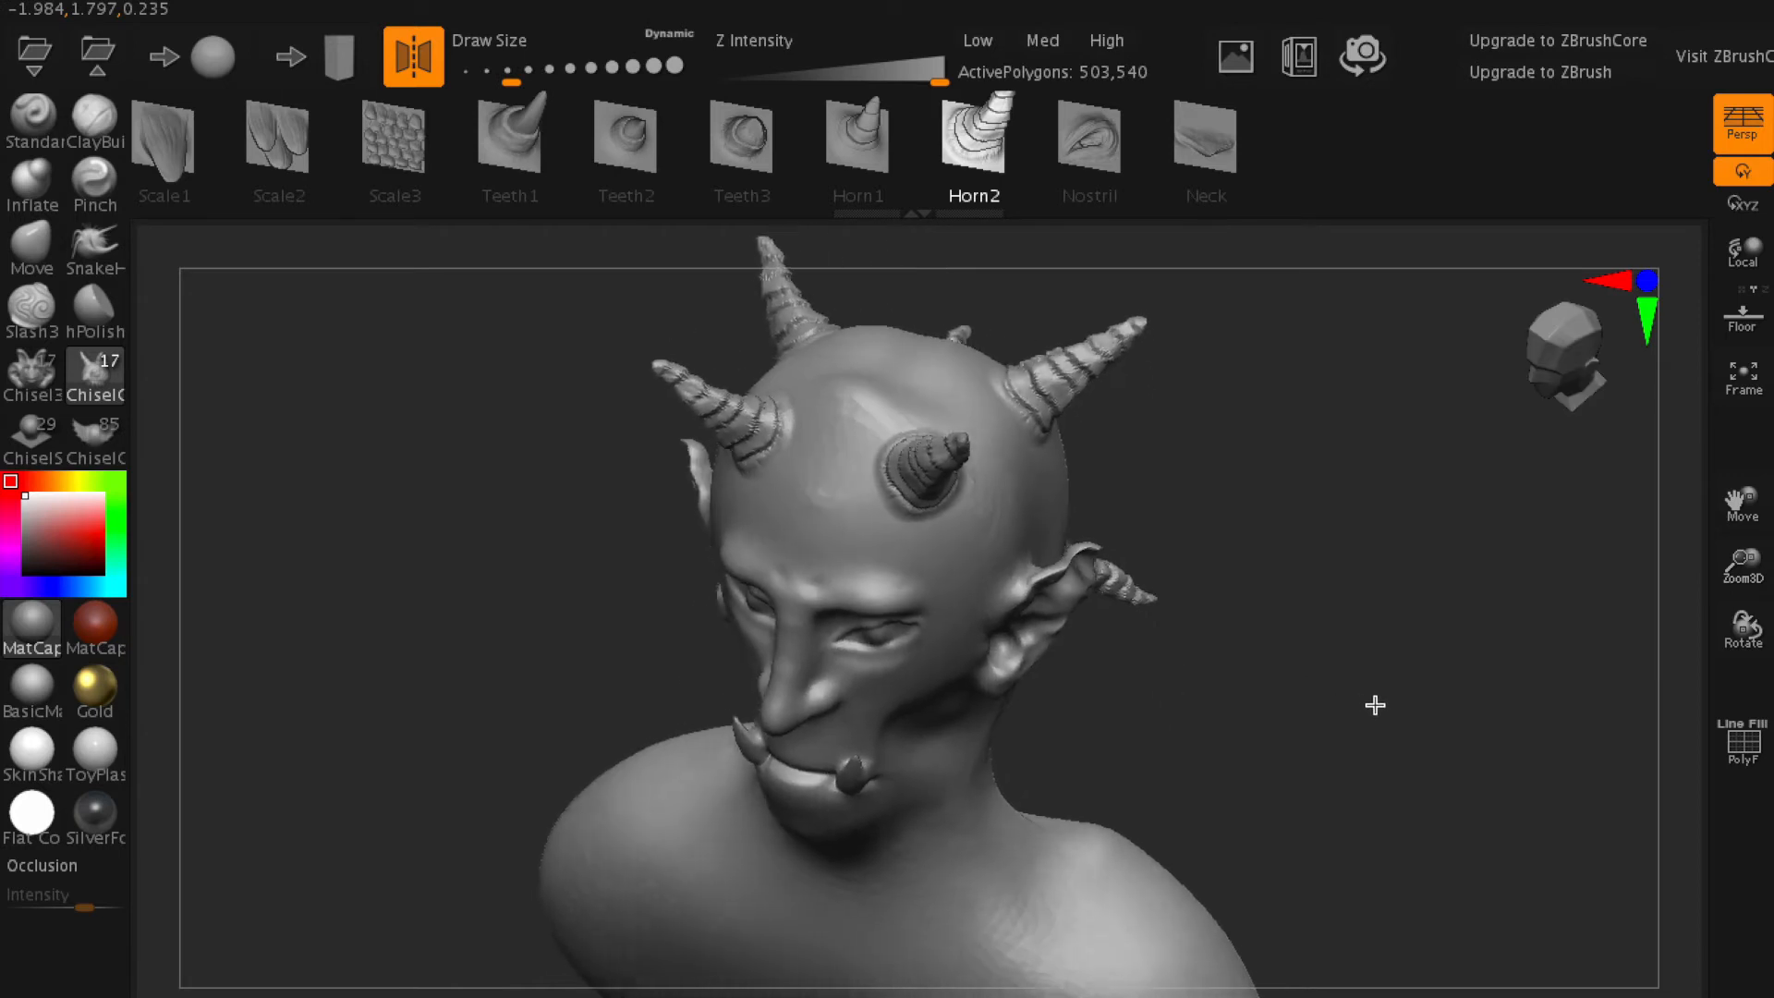
drag(636, 610, 635, 617)
click(407, 67)
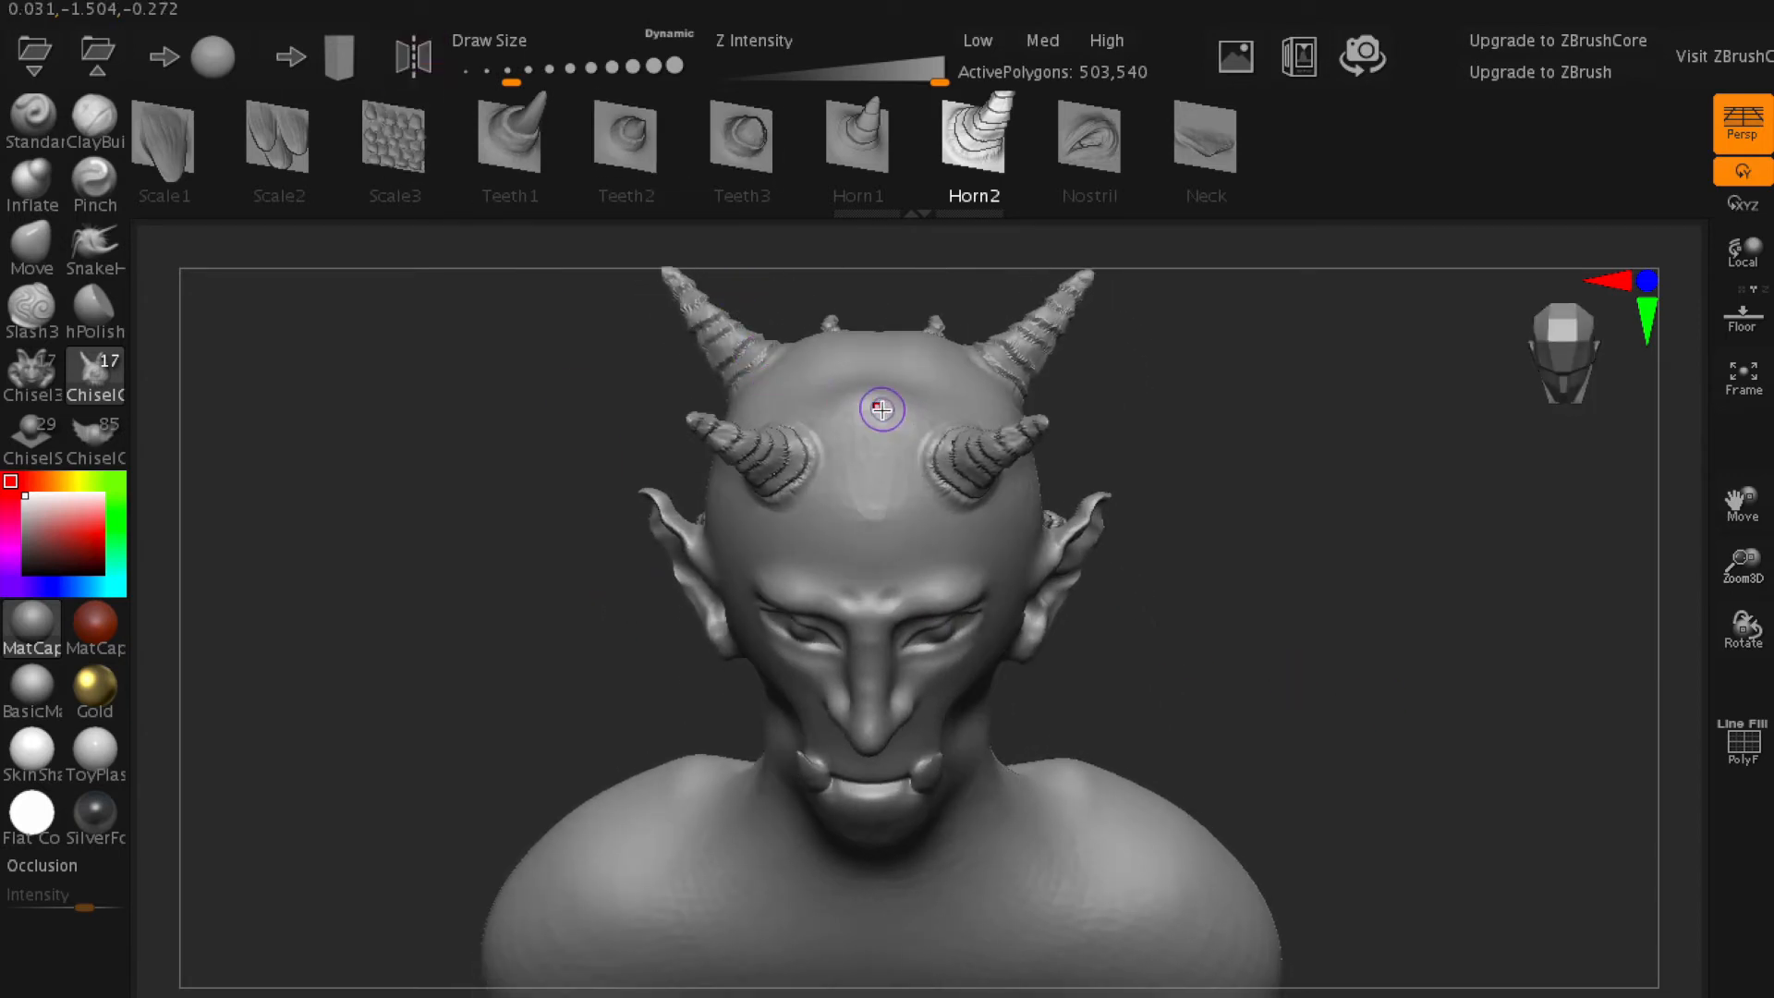
drag(872, 365, 863, 354)
drag(1193, 425, 1202, 504)
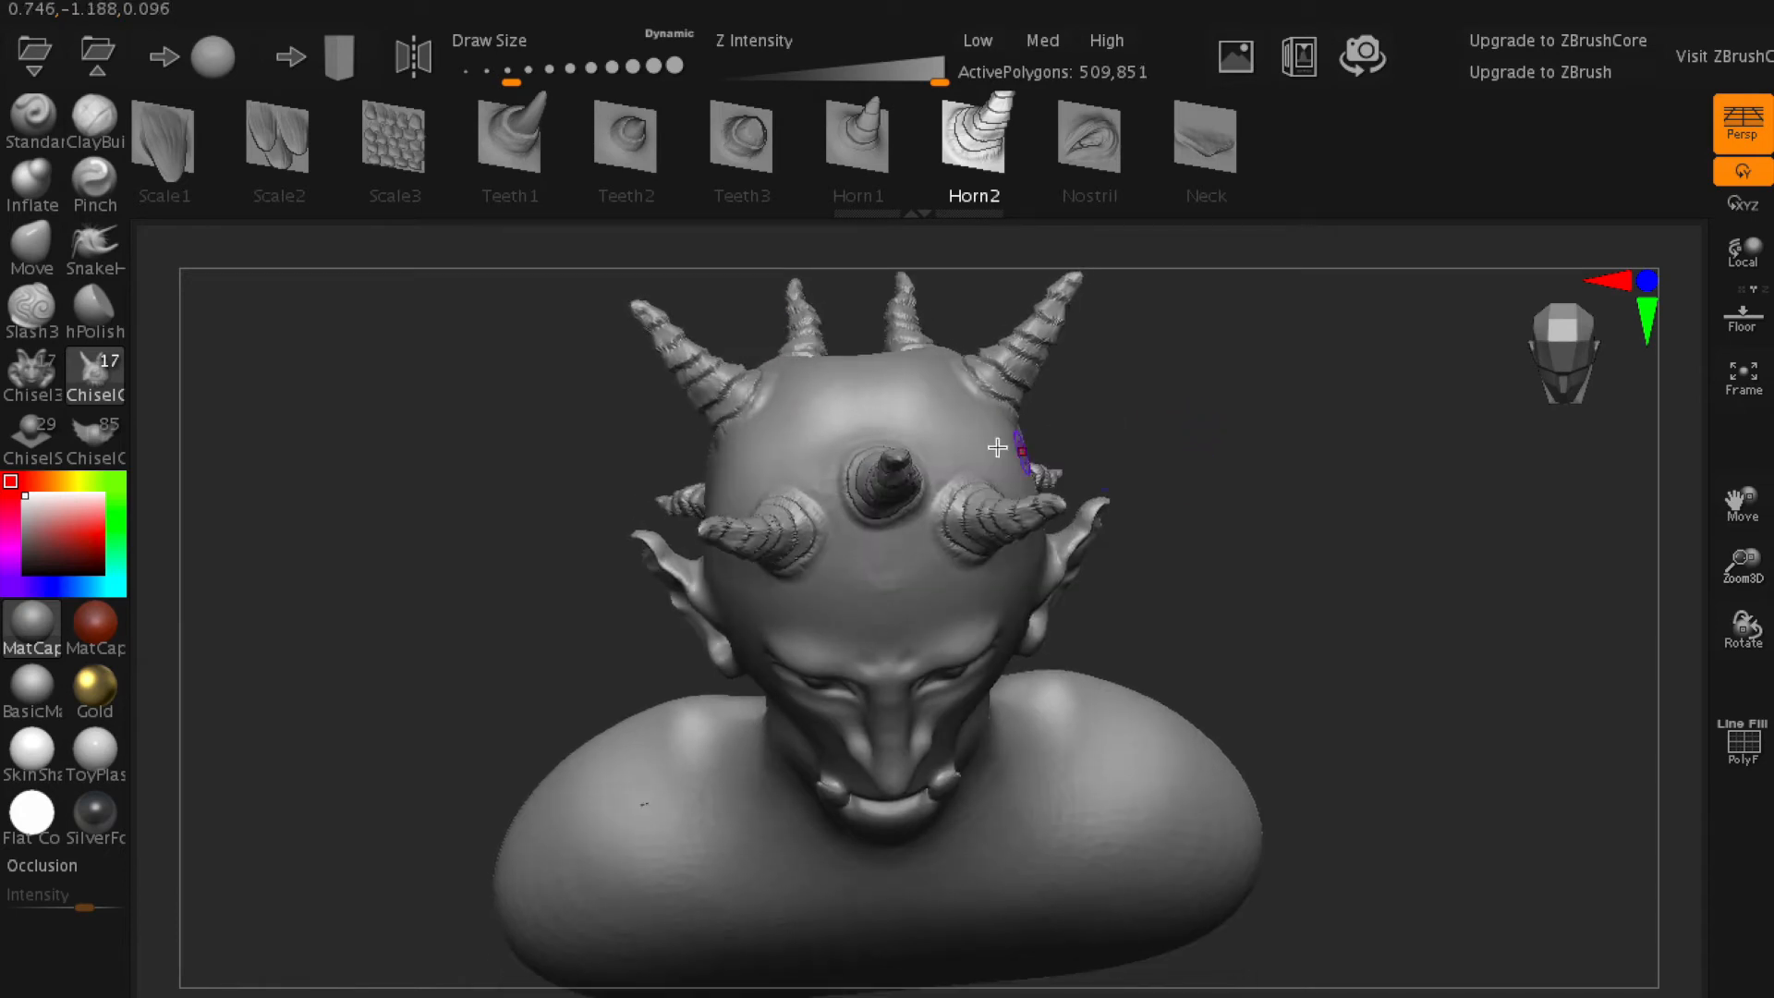
drag(859, 327, 864, 296)
- Try adding a Horn2 horn to one side of the neck with symmetry off, and undo it
drag(1176, 483, 1179, 351)
drag(1253, 629, 1157, 606)
drag(1044, 708, 1348, 710)
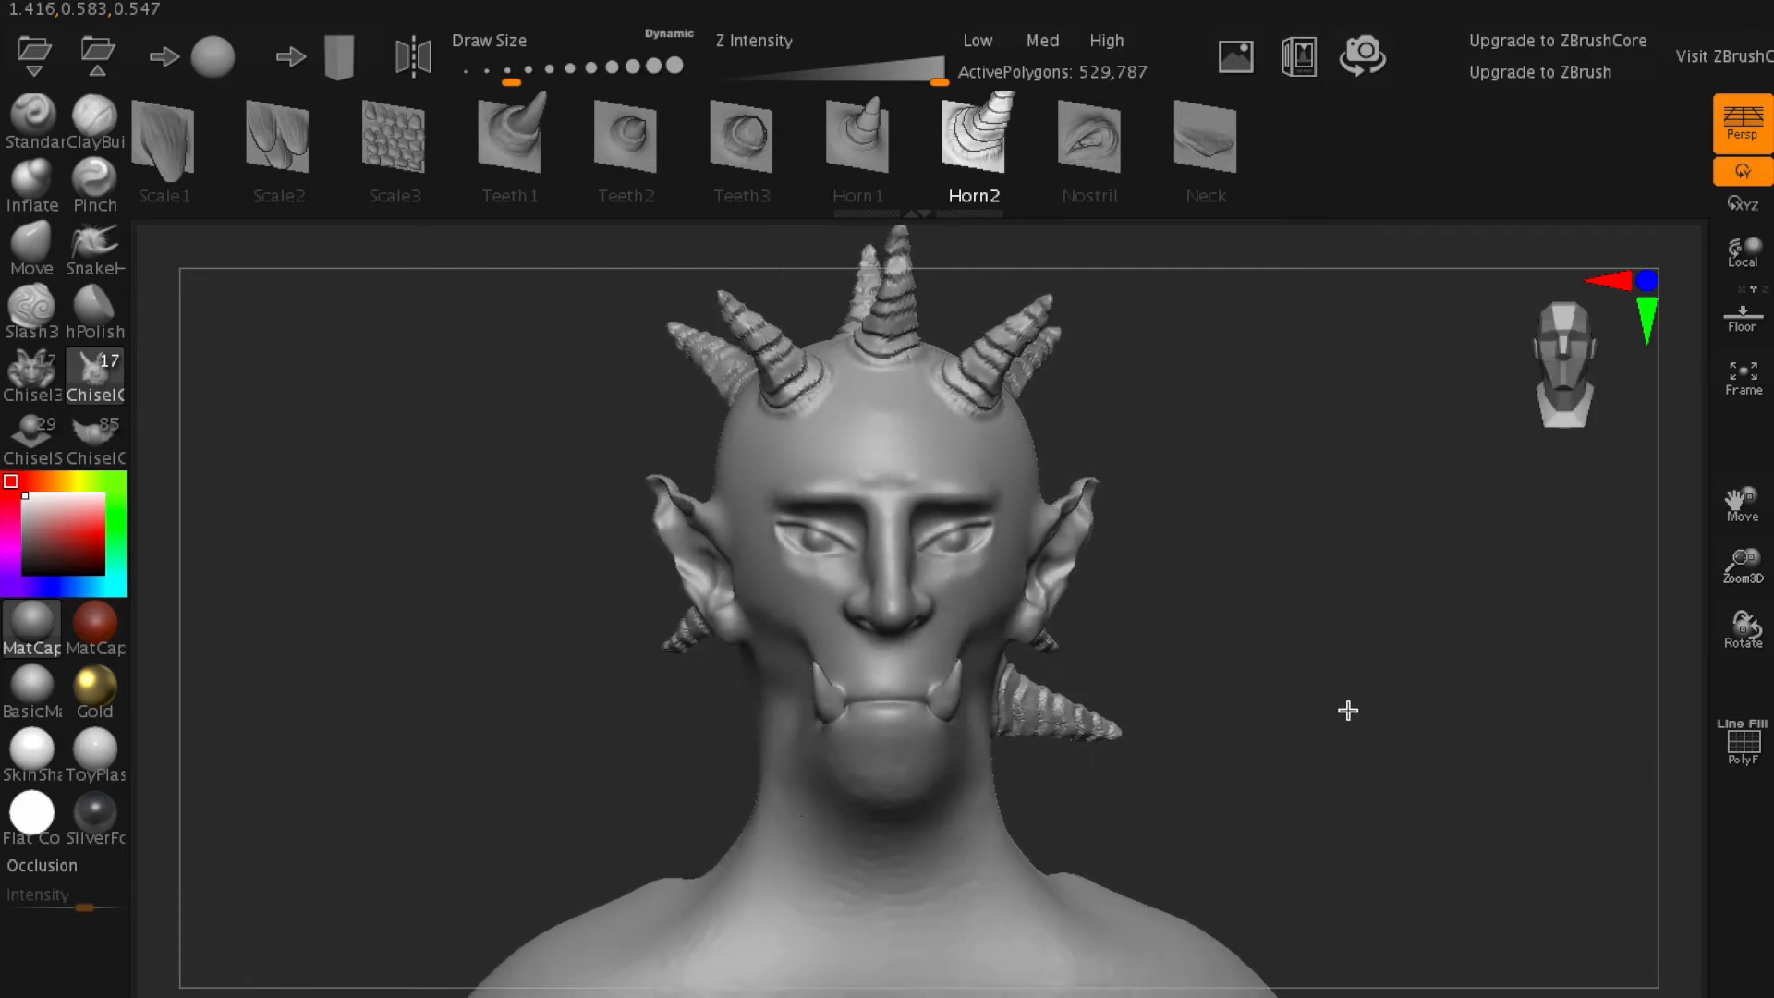
key(ctrl+z)
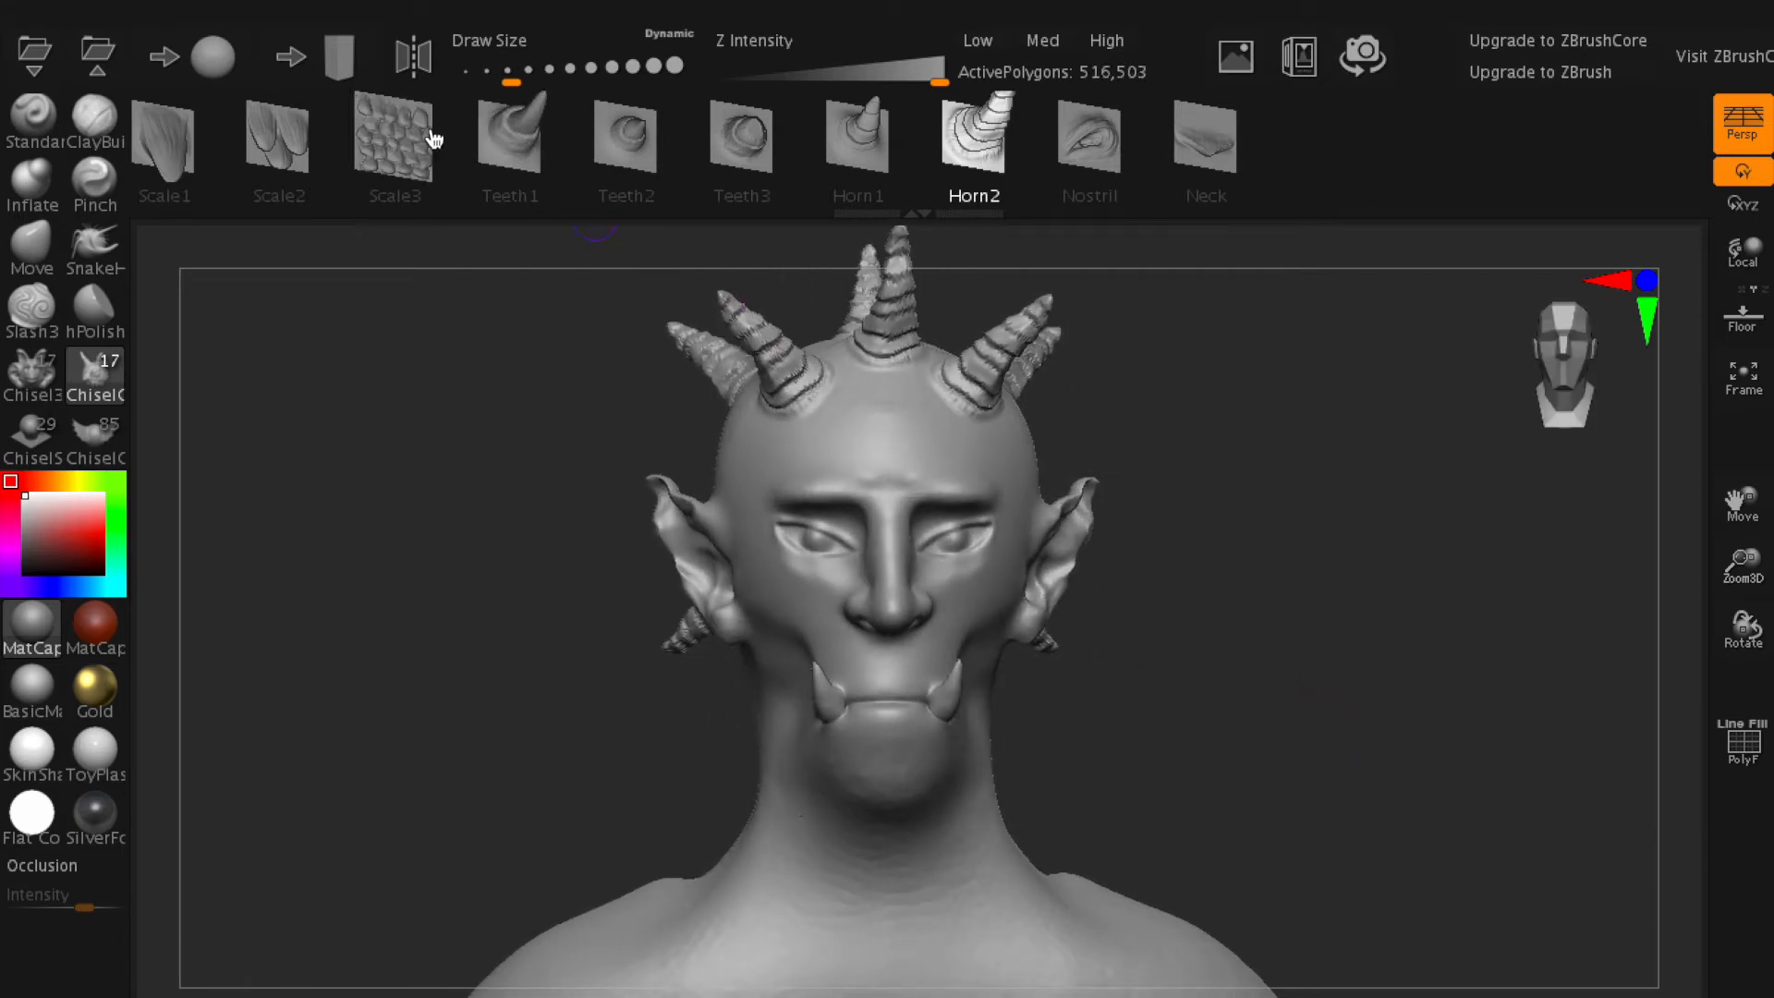
- Turn symmetry back on and add a mirrored pair of Horn2 horns to the sides of the neck
click(414, 56)
mouse_move(1442, 679)
mouse_down()
mouse_move(1039, 720)
mouse_move(1295, 730)
mouse_up()
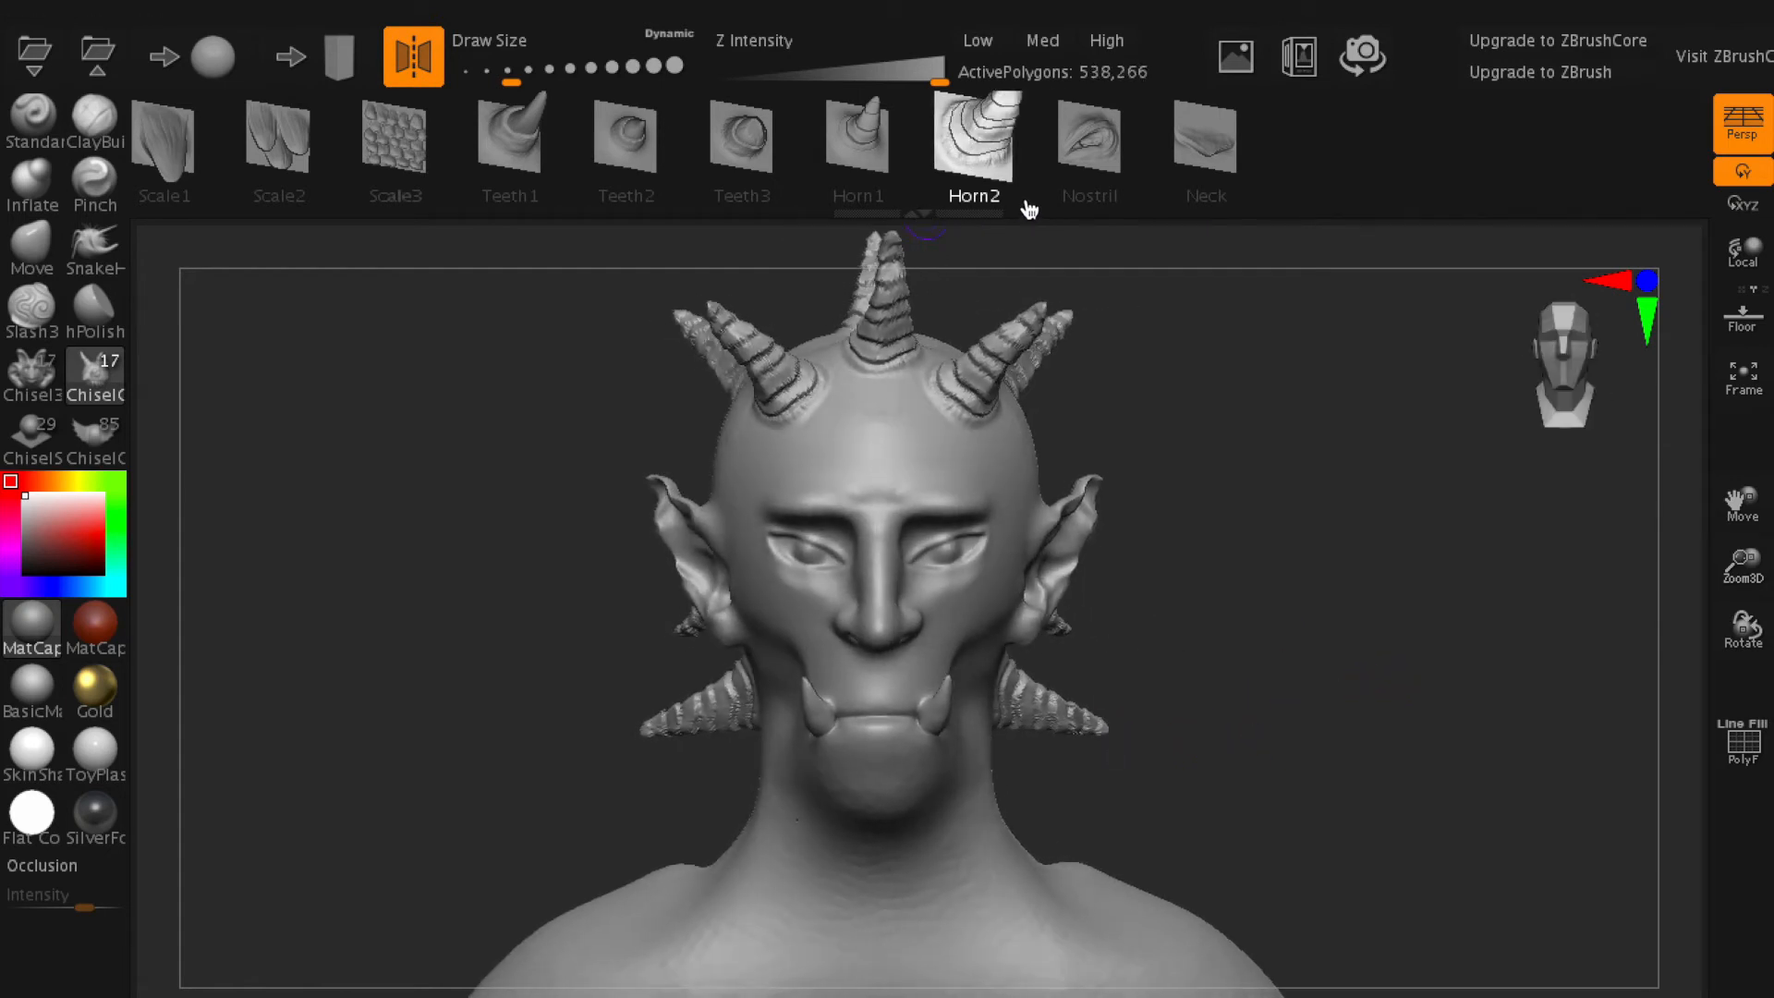
- Cover the middle of the forehead between the front horns with overlapping mirrored patches of the Scale3 shape
click(428, 153)
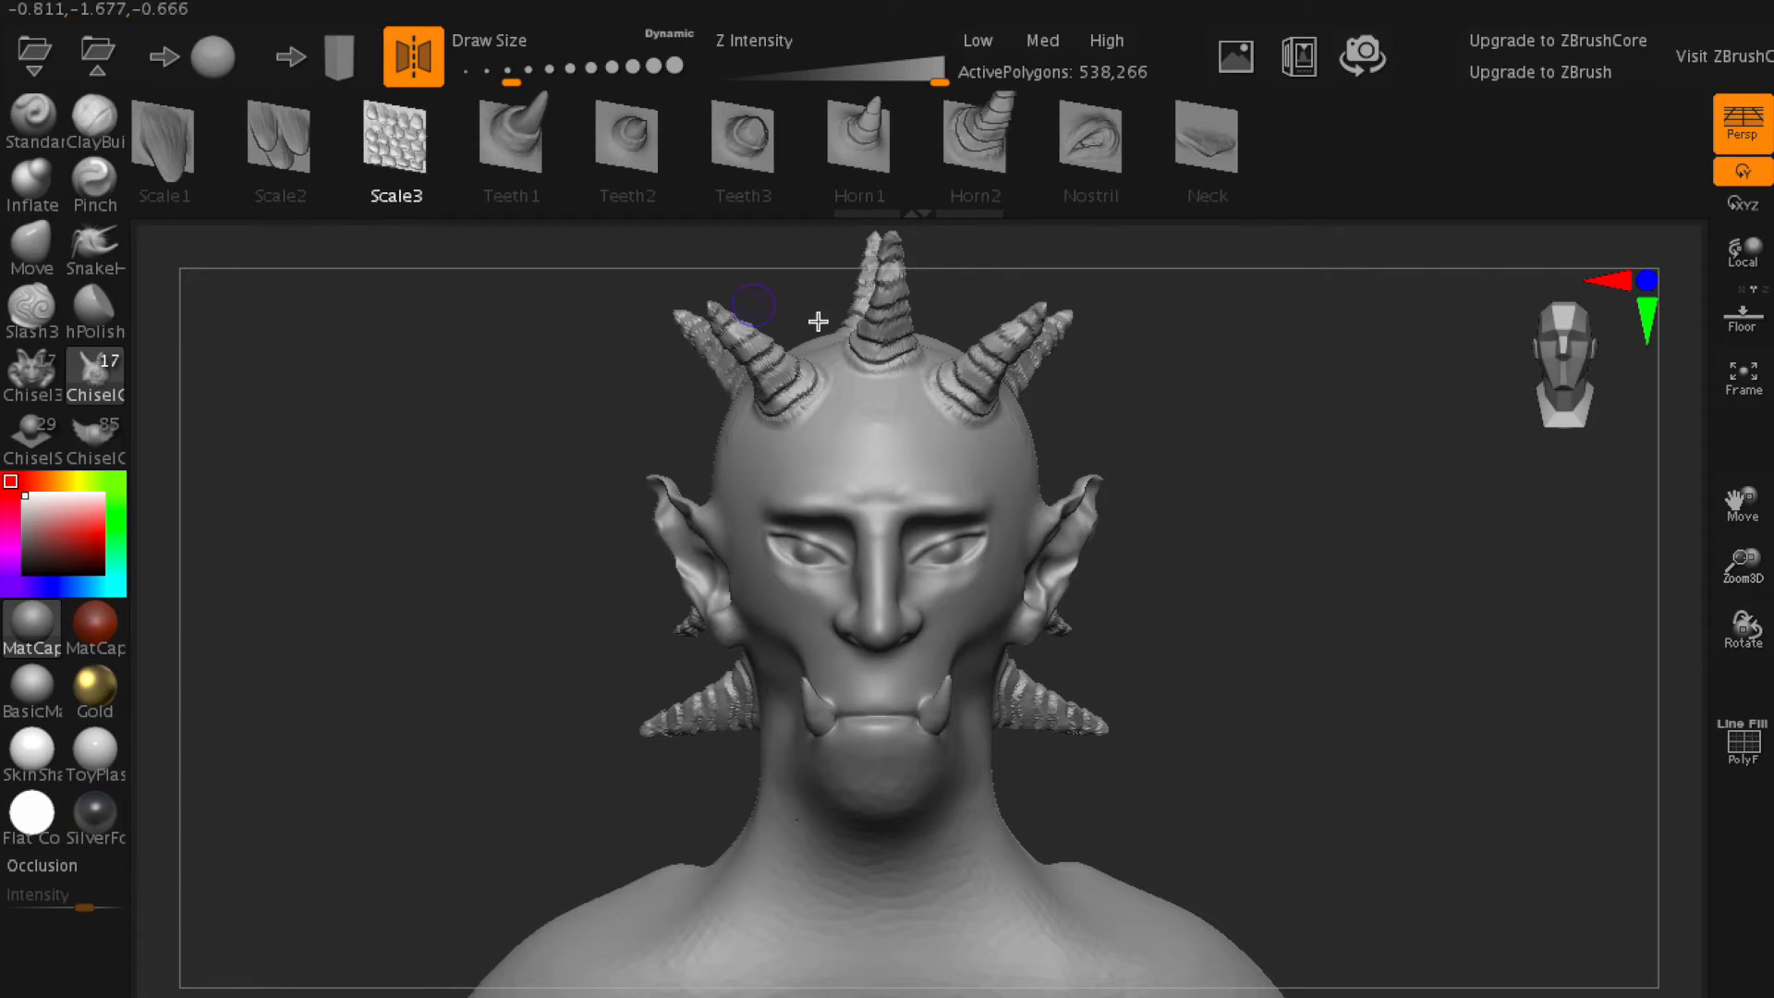
drag(1297, 498, 1228, 502)
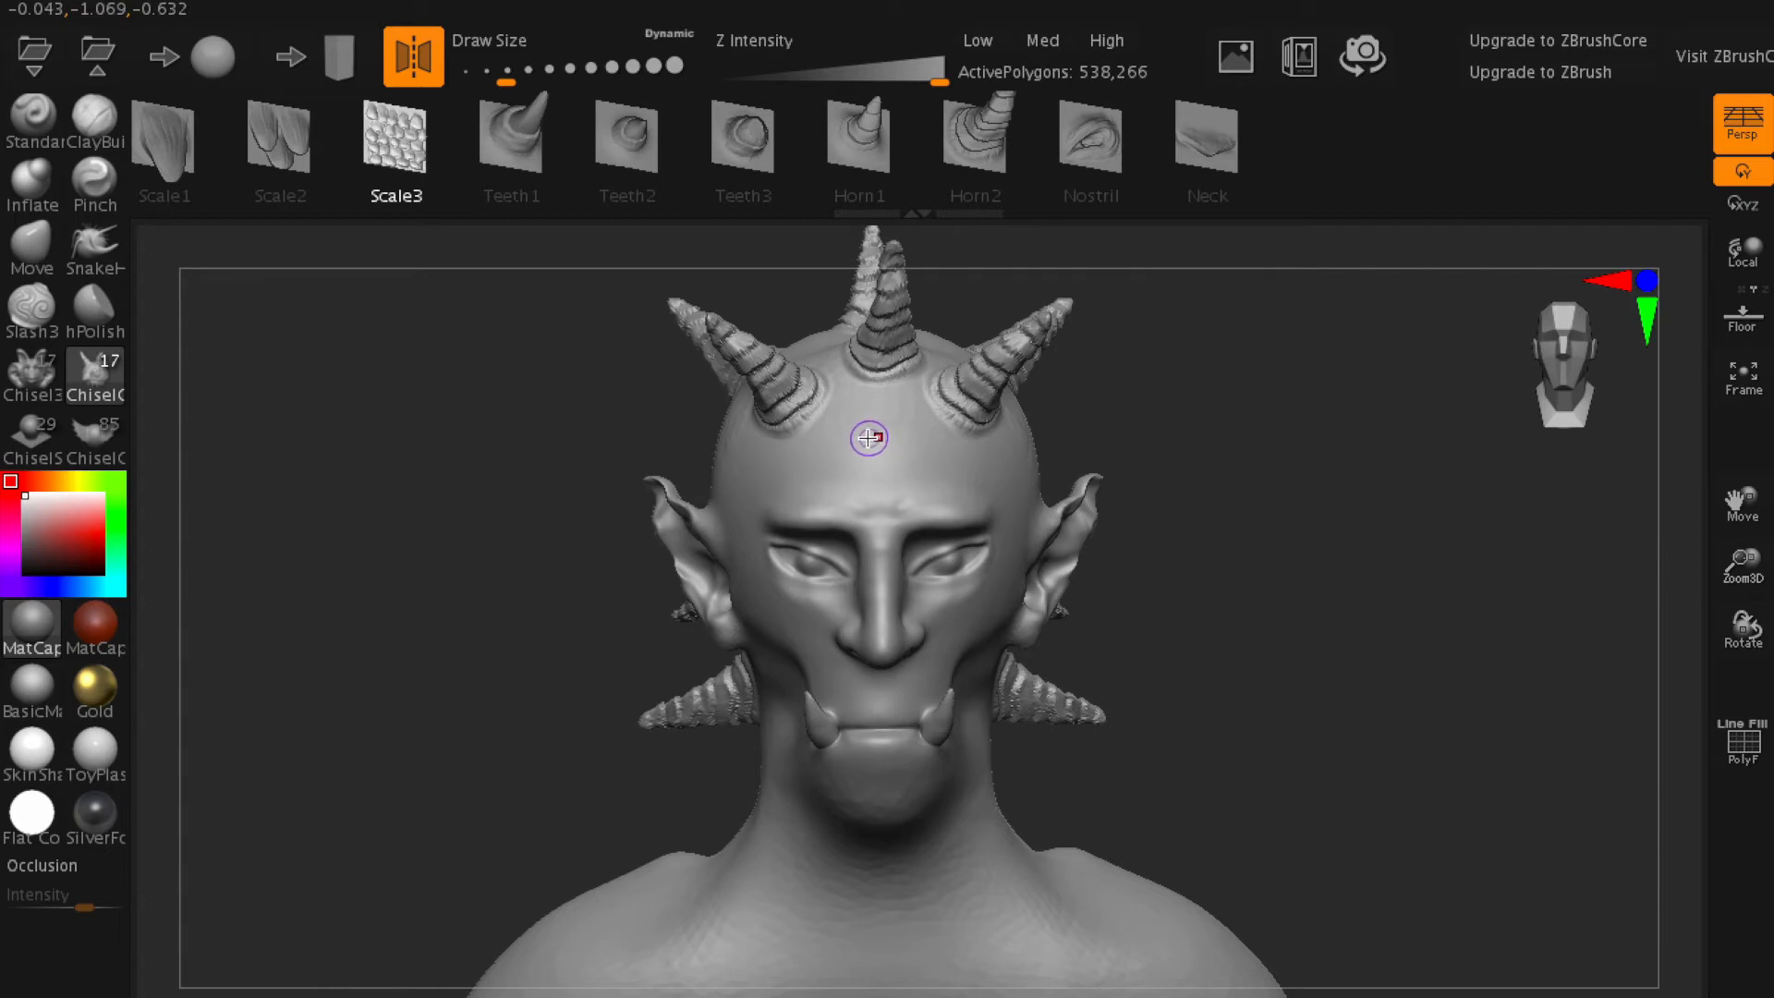
drag(851, 443, 864, 440)
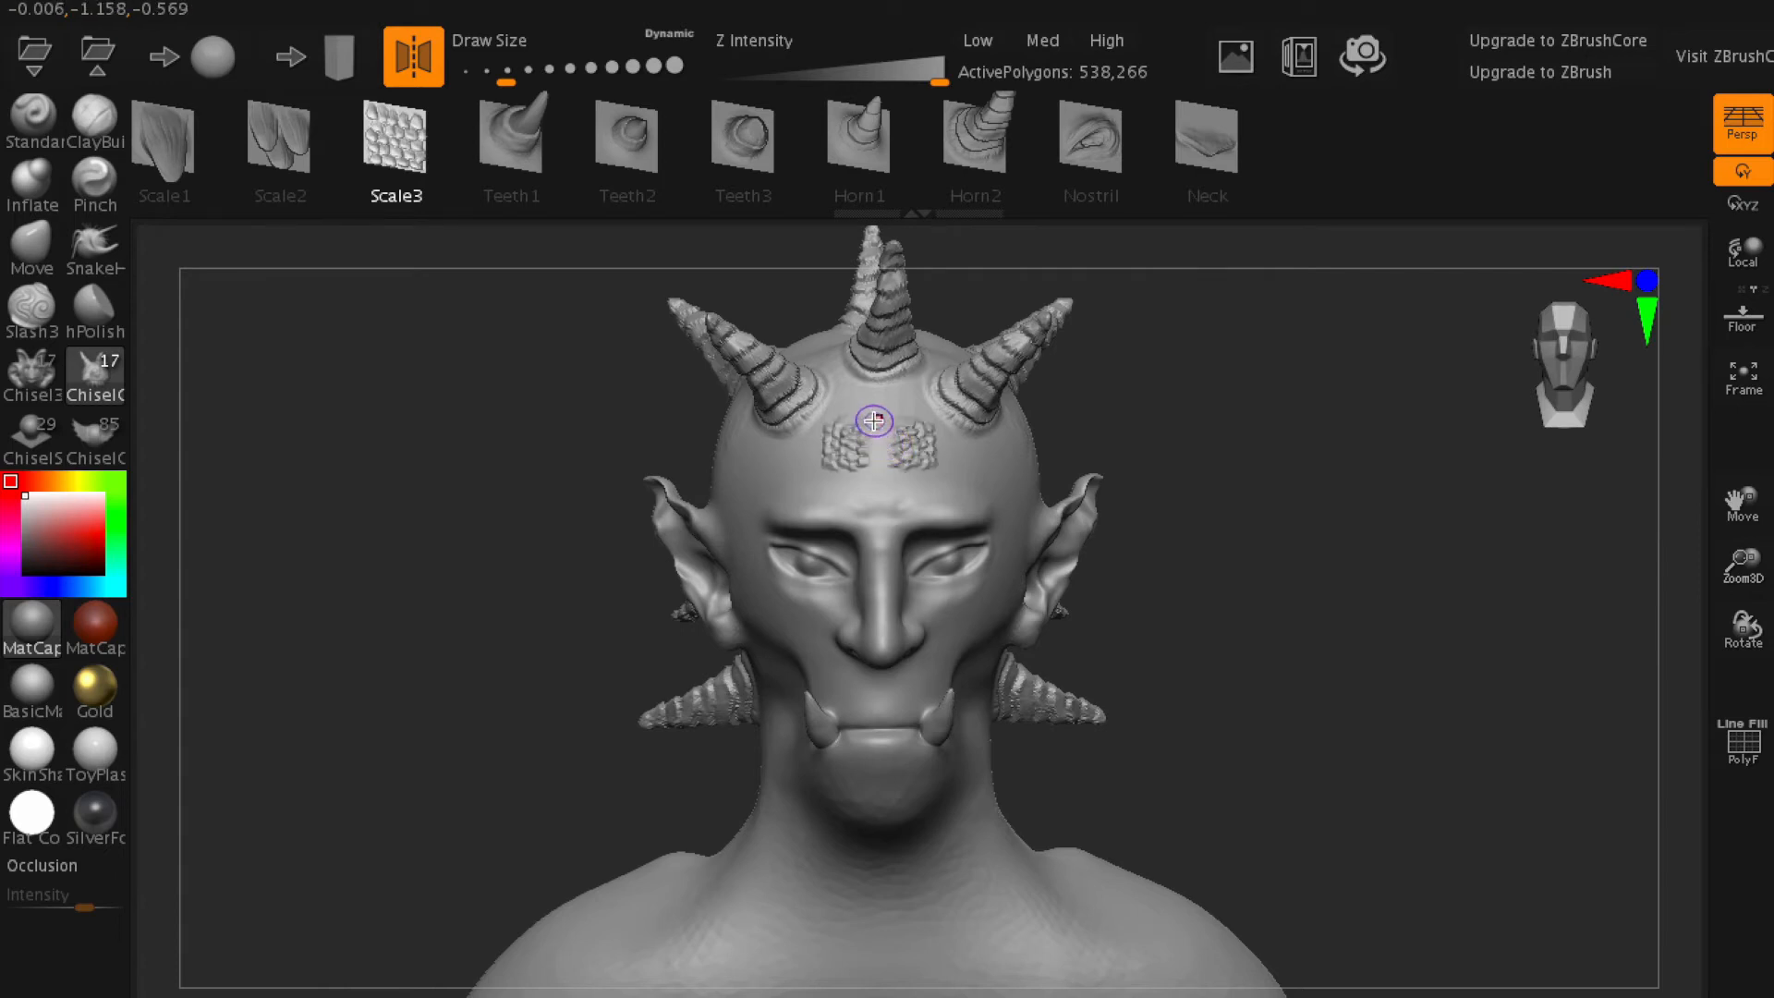
alt+right_drag(872, 435, 1002, 662)
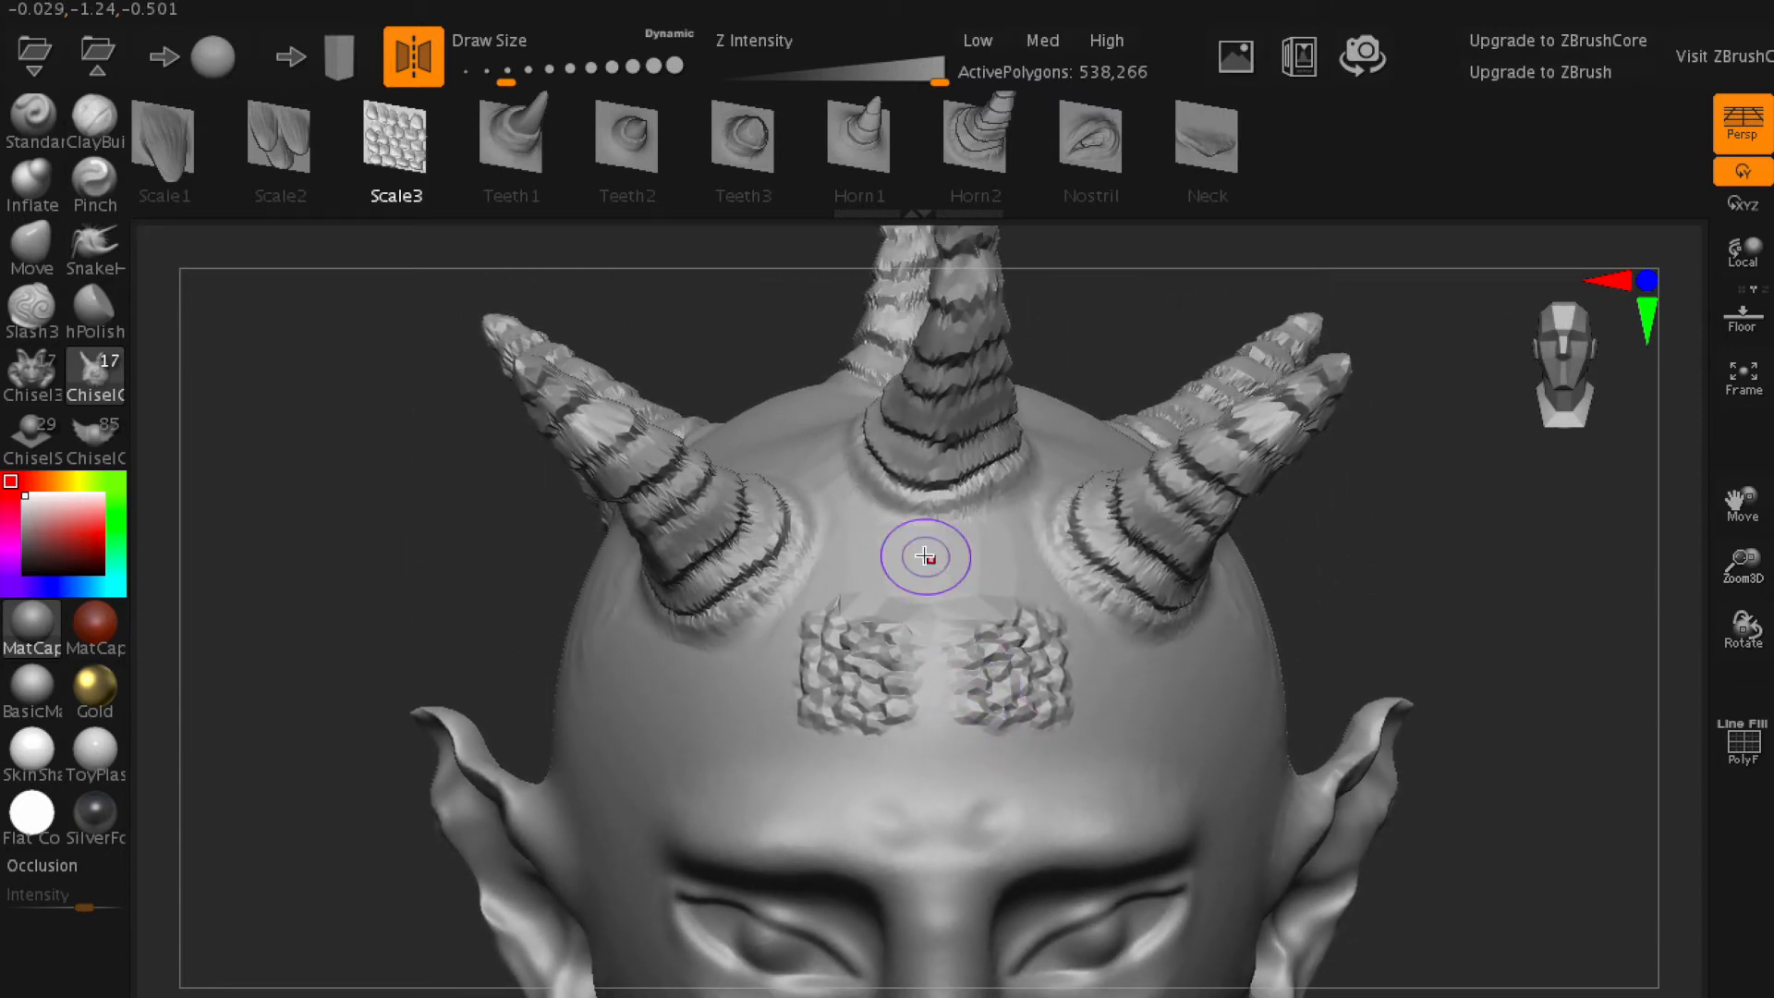
mouse_move(935, 544)
mouse_down()
mouse_move(921, 589)
mouse_move(949, 567)
mouse_move(1041, 567)
mouse_up()
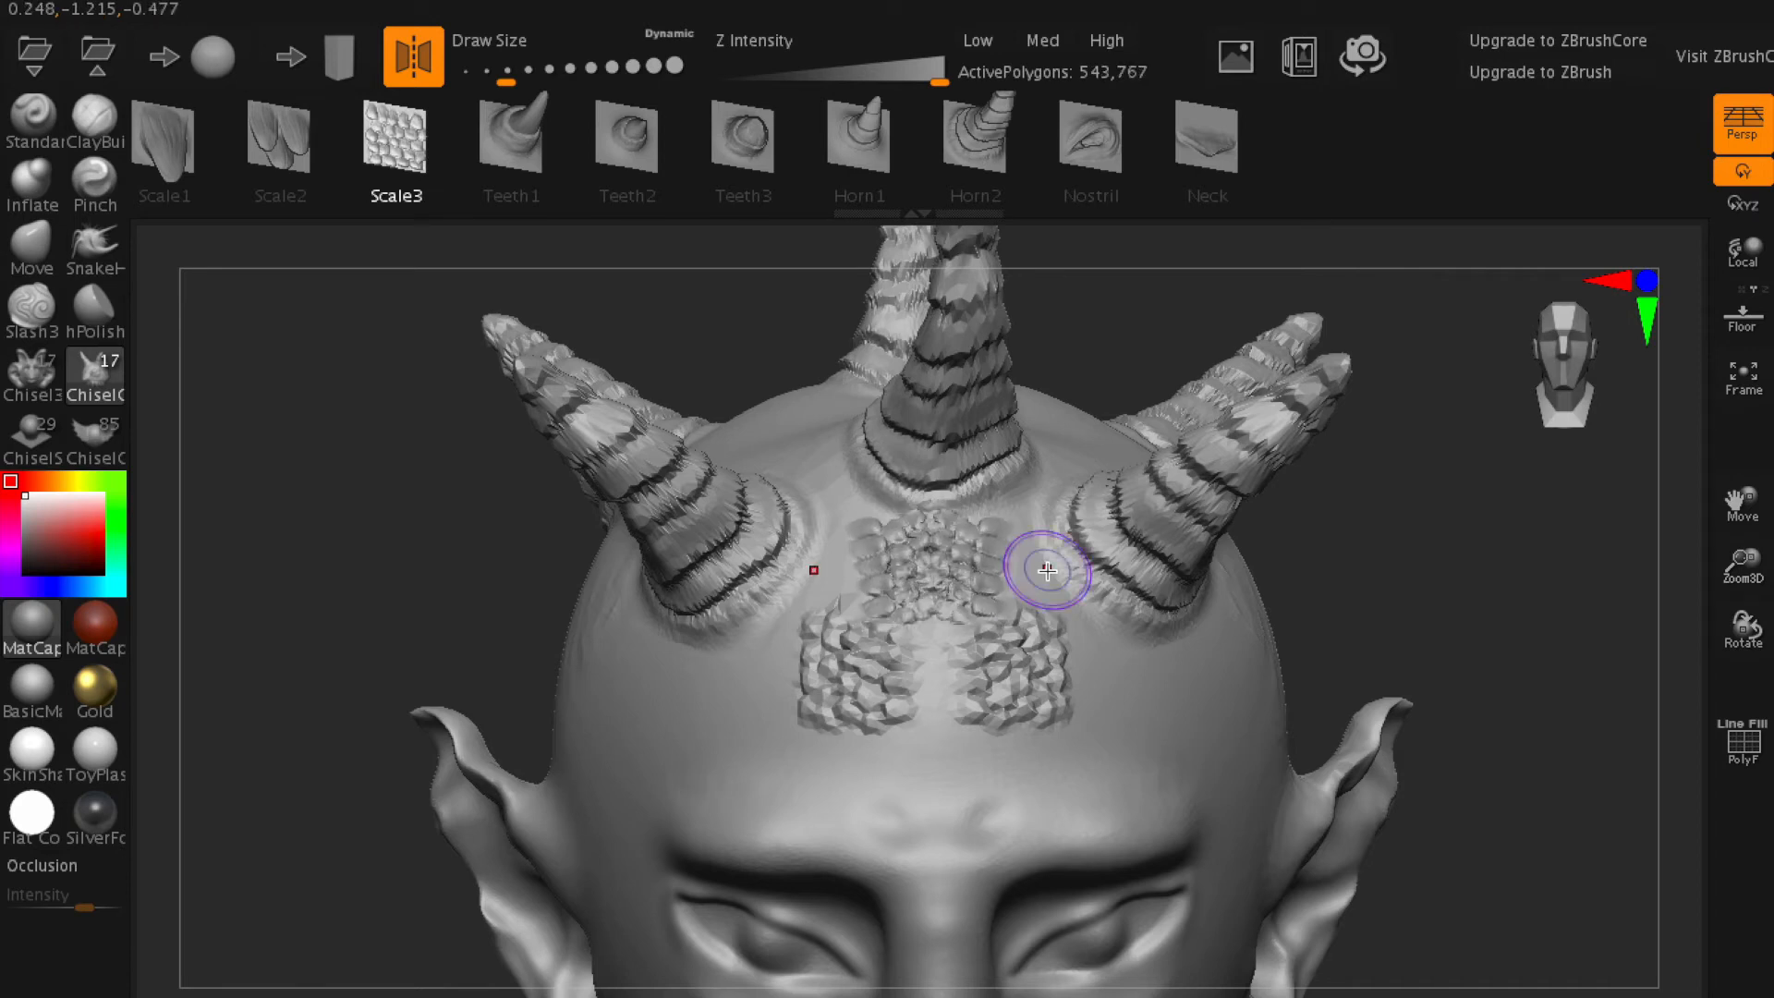
mouse_move(918, 666)
mouse_down()
mouse_move(965, 677)
mouse_move(901, 702)
mouse_move(994, 707)
mouse_move(958, 730)
mouse_move(972, 776)
mouse_move(869, 739)
mouse_move(933, 688)
mouse_up()
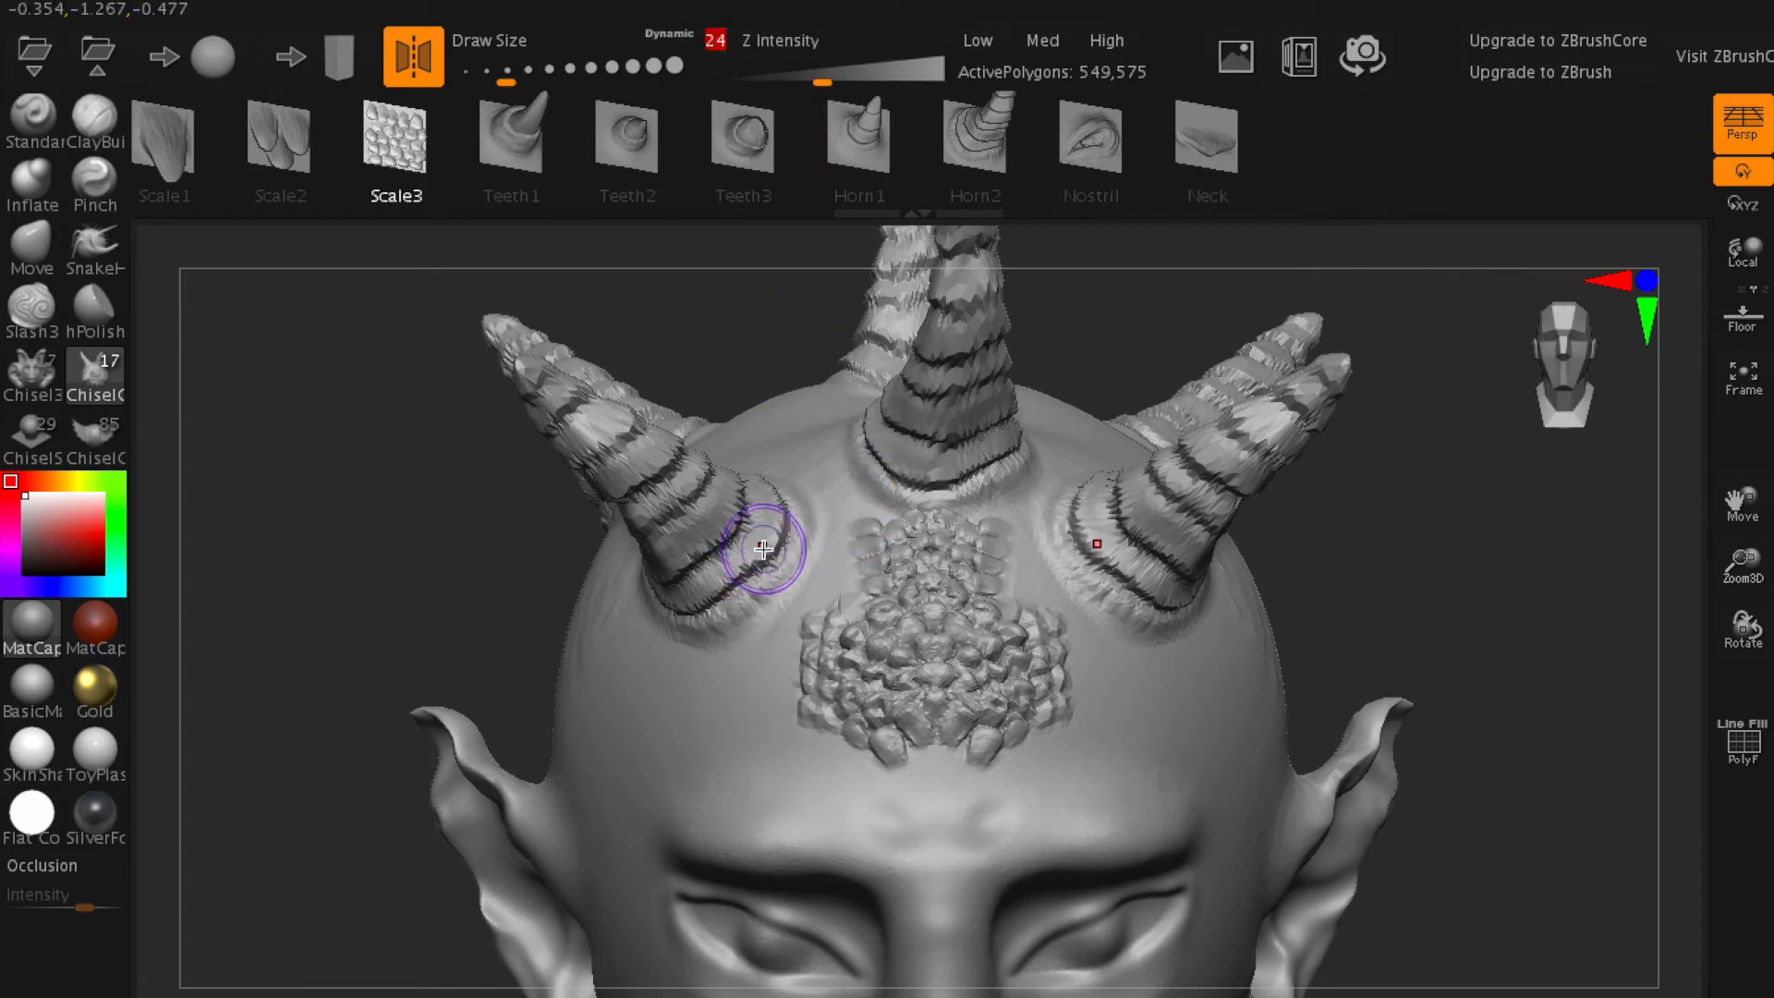
- Set the Z Intensity to 24 and add shallow Scale3 patches to the head between the horns
drag(329, 555, 484, 644)
drag(936, 636, 945, 621)
drag(814, 635, 887, 628)
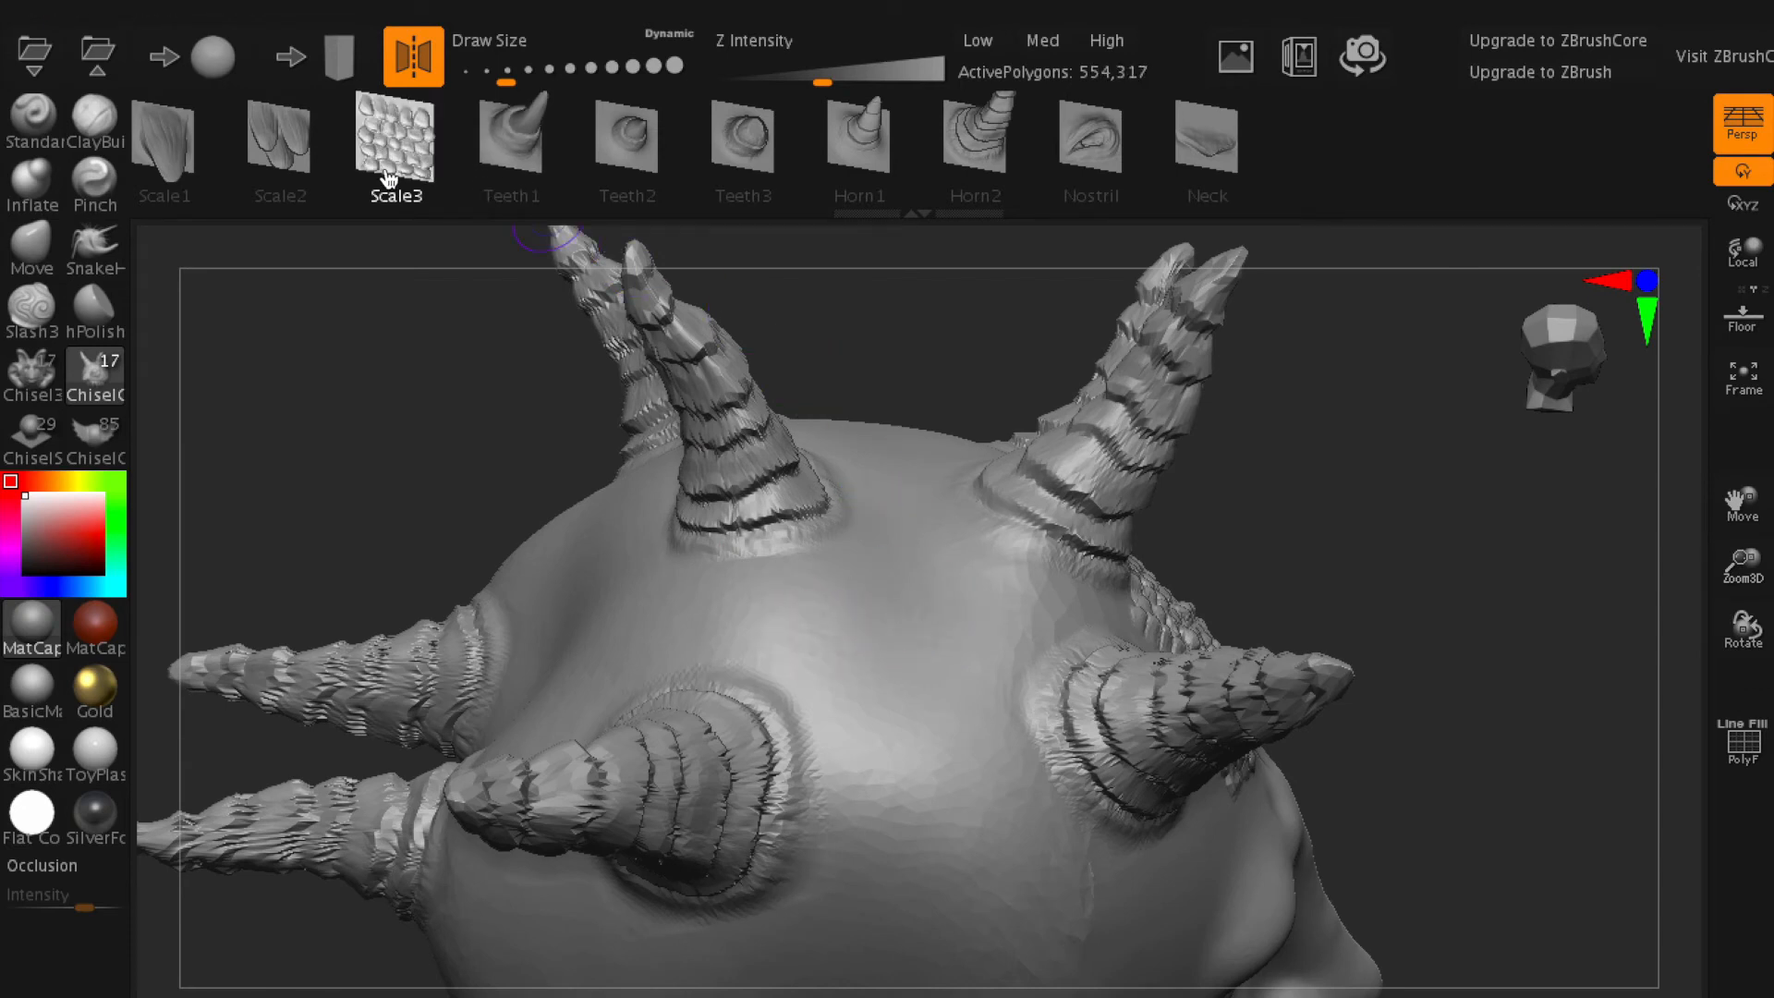
drag(952, 628, 951, 563)
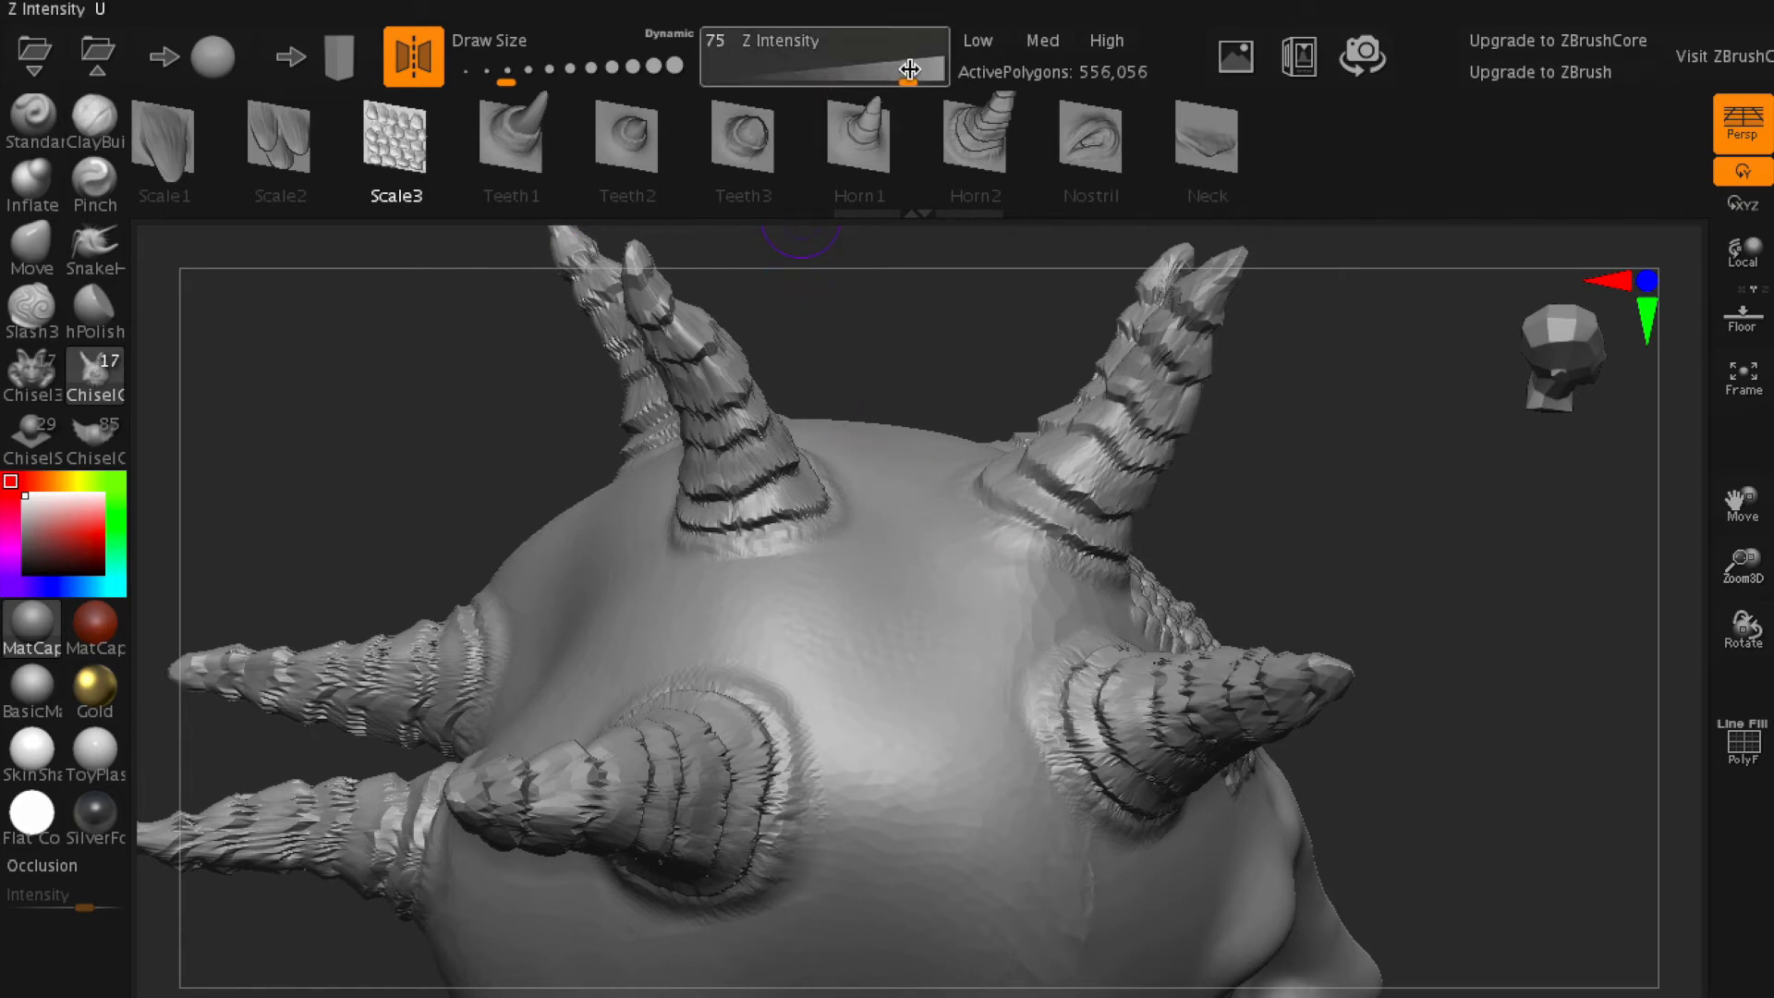
- Add raised mirrored Scale3 patches to the back of the head below the rear centre horn and to the sides behind the ears
mouse_move(868, 617)
mouse_down()
mouse_move(922, 613)
mouse_move(911, 594)
mouse_move(941, 614)
mouse_move(1066, 541)
mouse_up()
mouse_move(404, 451)
mouse_down()
mouse_move(543, 499)
mouse_move(541, 406)
mouse_move(614, 499)
mouse_up()
drag(964, 693, 1161, 622)
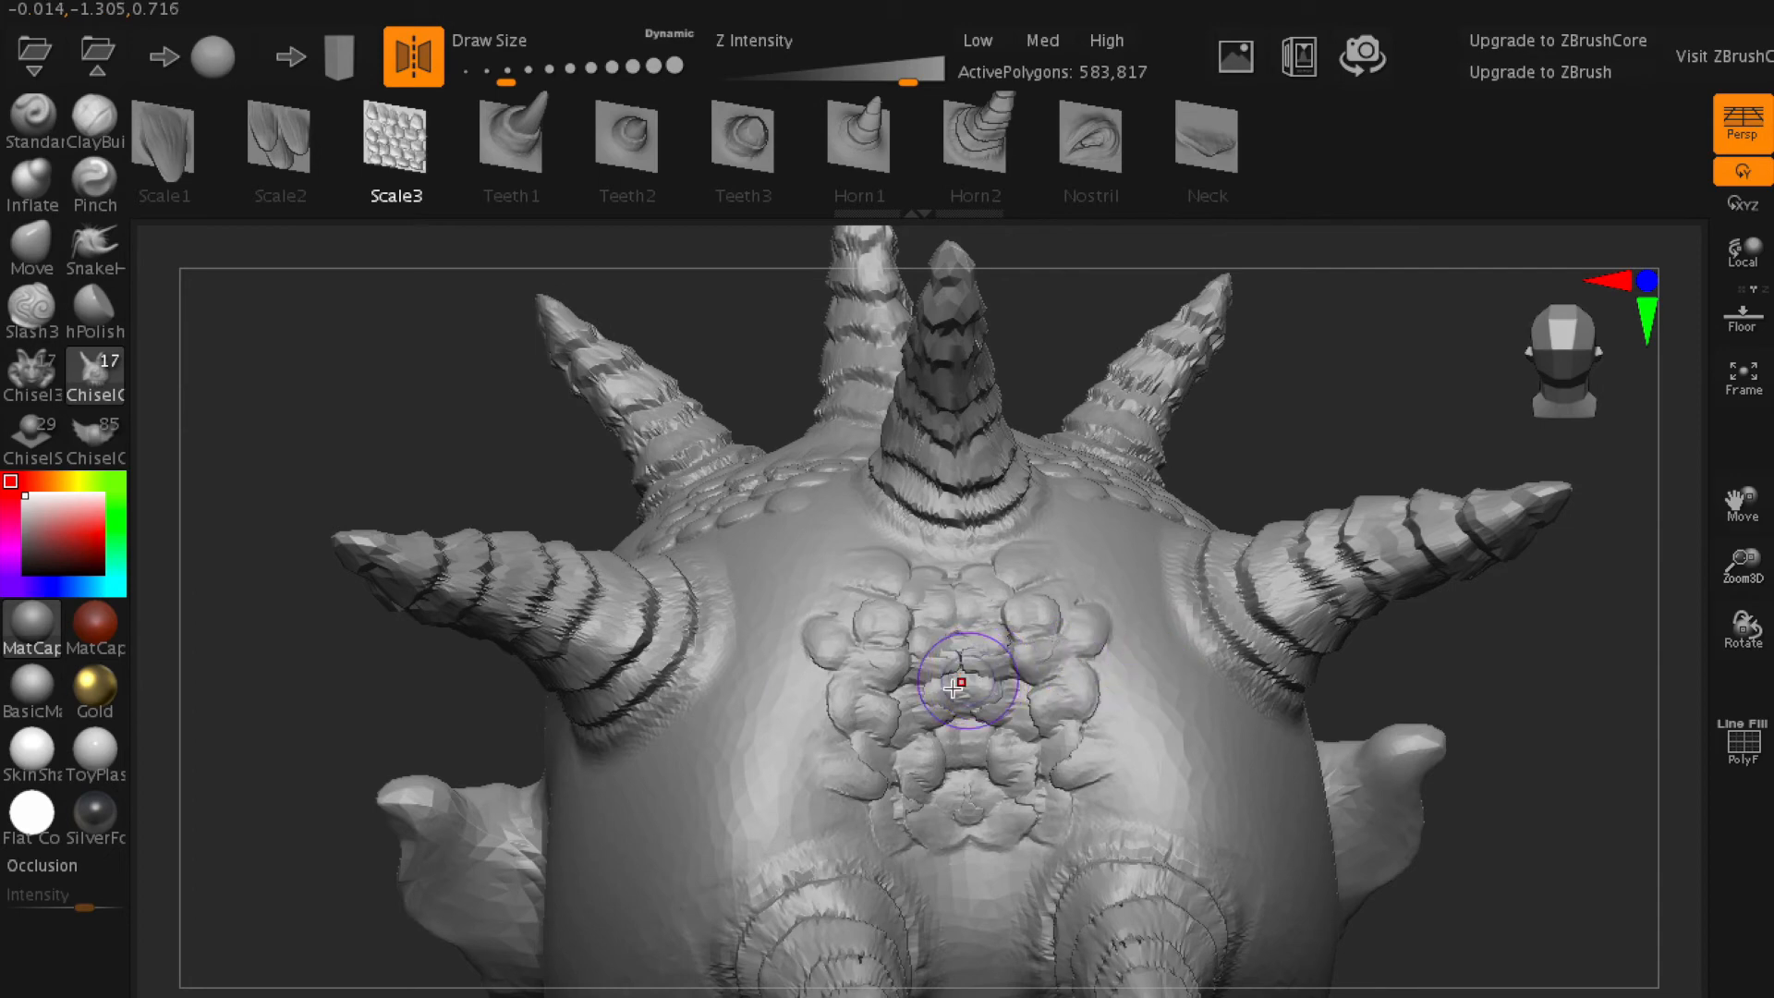
mouse_move(363, 411)
mouse_down()
mouse_move(405, 393)
mouse_move(308, 535)
mouse_move(393, 575)
mouse_up()
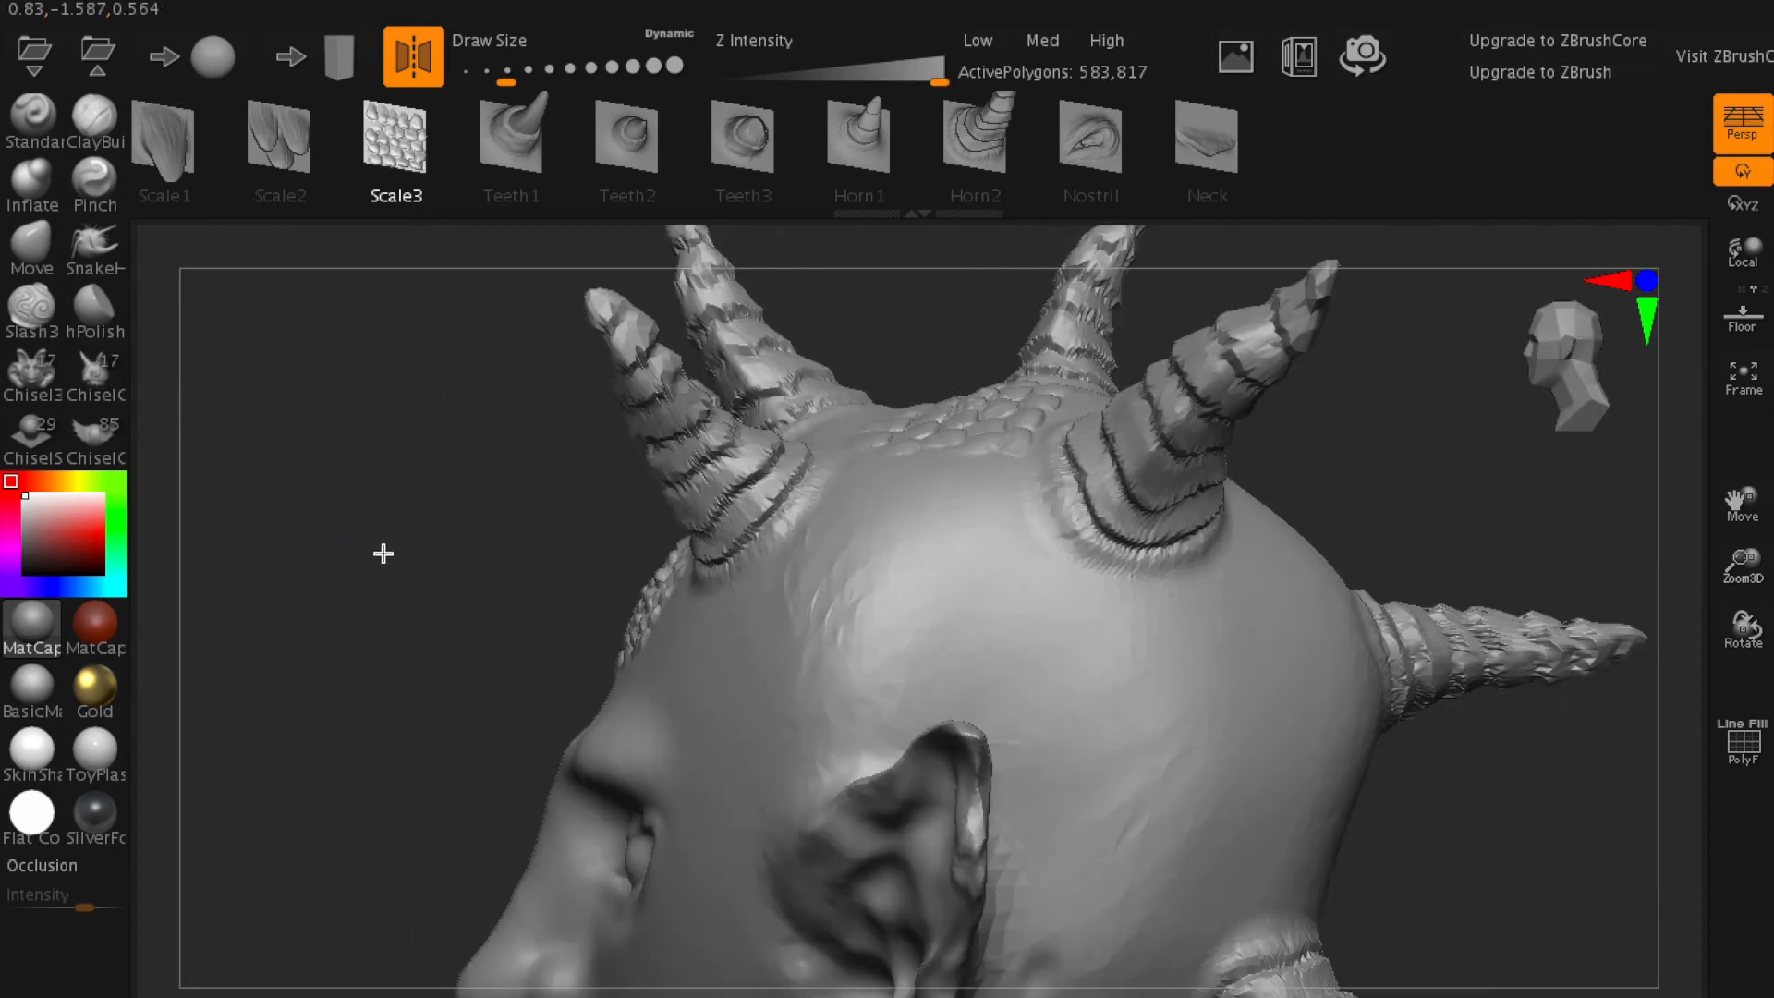
mouse_move(1180, 701)
mouse_down()
mouse_move(1294, 721)
mouse_move(1318, 753)
mouse_move(1362, 745)
mouse_move(1382, 717)
mouse_move(1335, 695)
mouse_up()
- Switch to the 85-shape chisel brush and add a mirrored Abstract12 shape to the side of the head above the ear
click(95, 435)
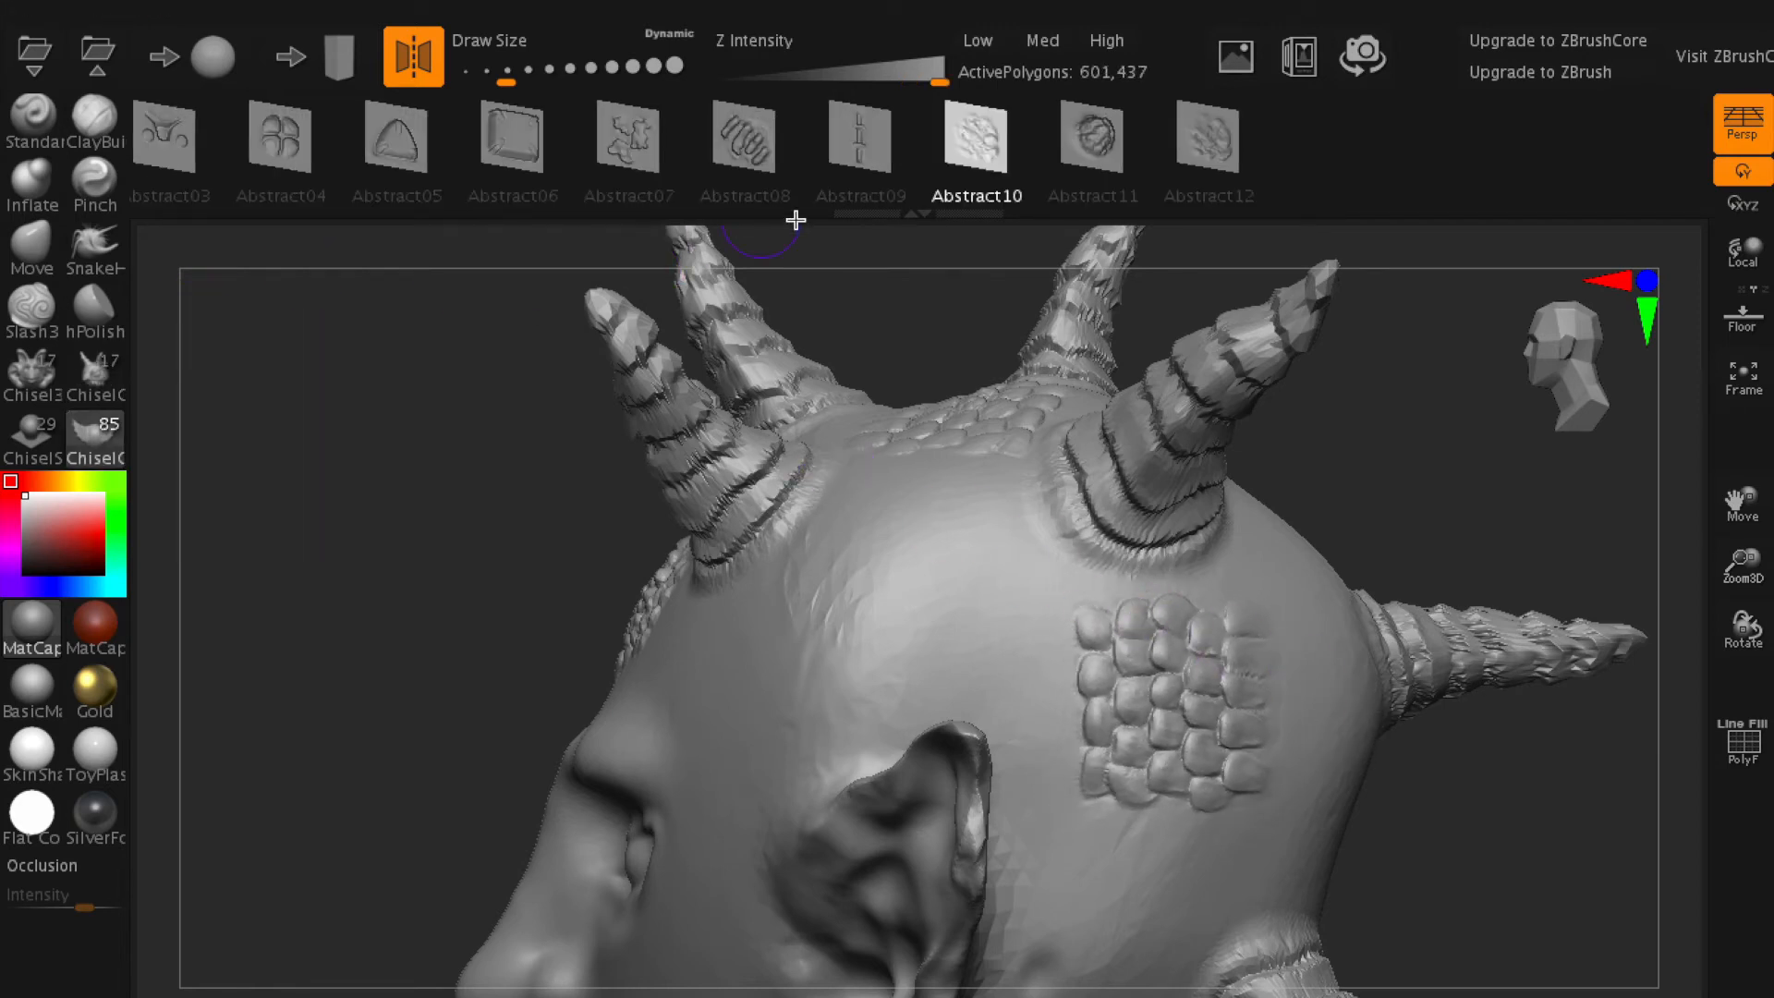
click(636, 143)
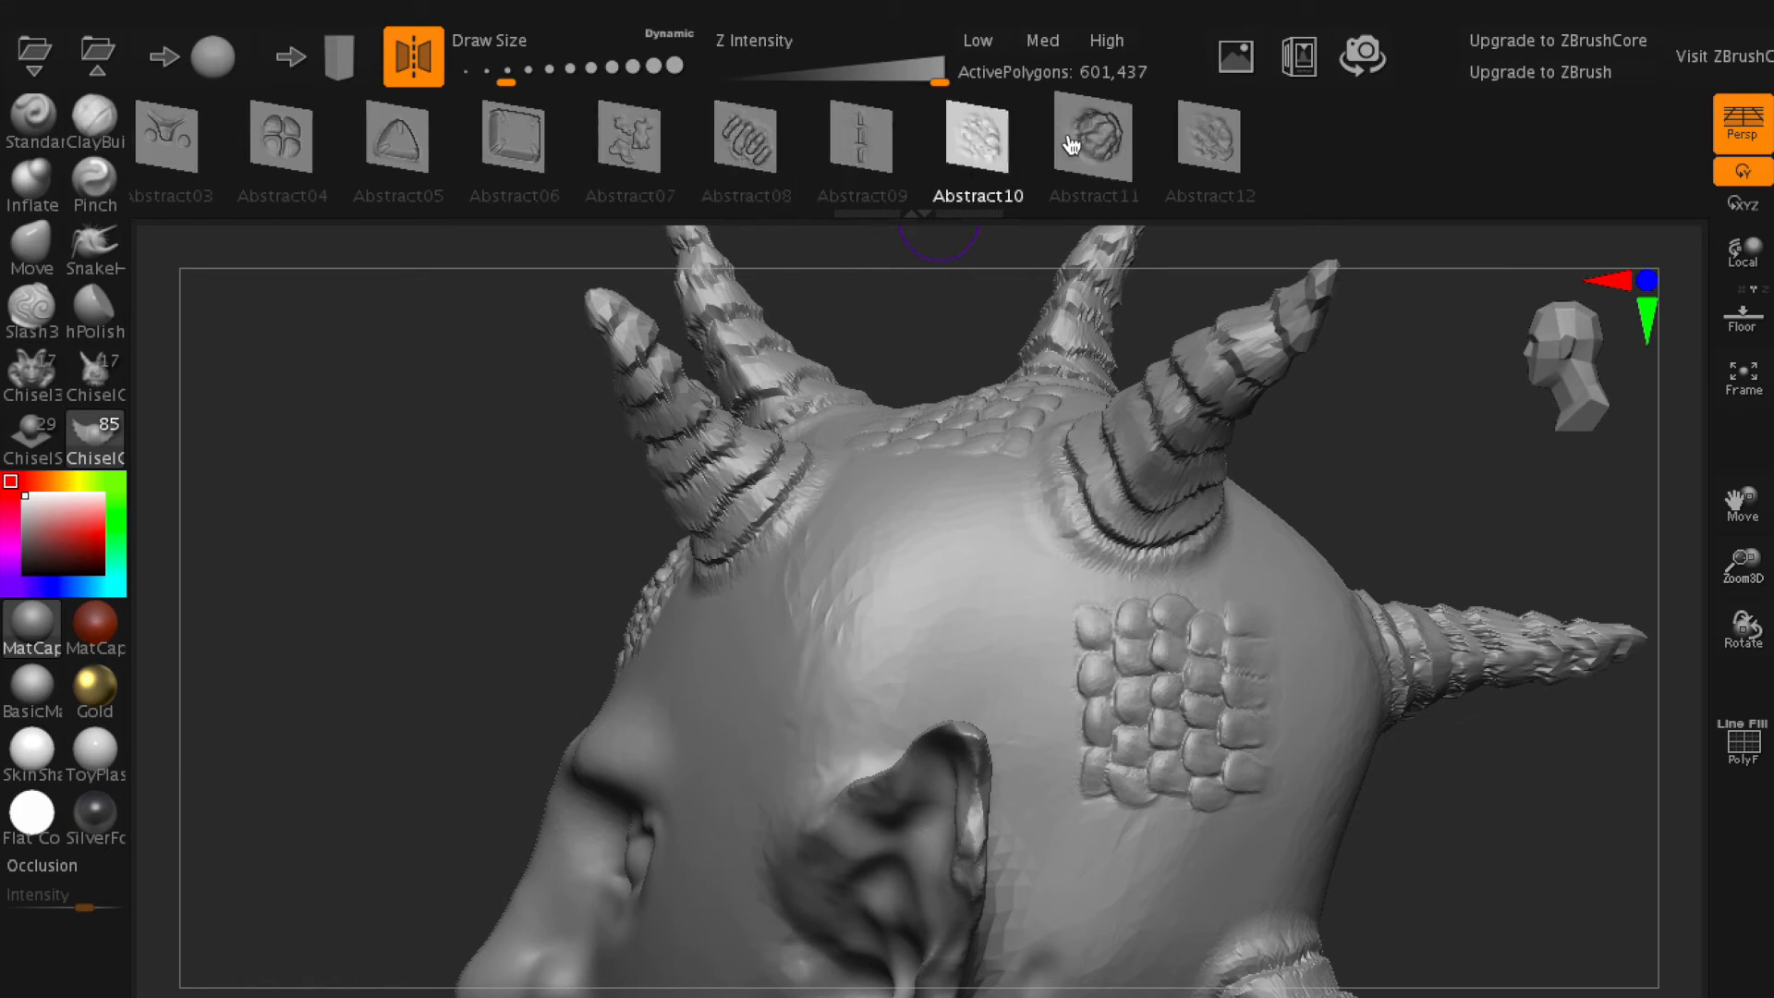
click(1192, 146)
mouse_move(859, 593)
mouse_down()
mouse_move(1033, 598)
mouse_move(1066, 580)
mouse_move(1071, 460)
mouse_move(1062, 473)
mouse_up()
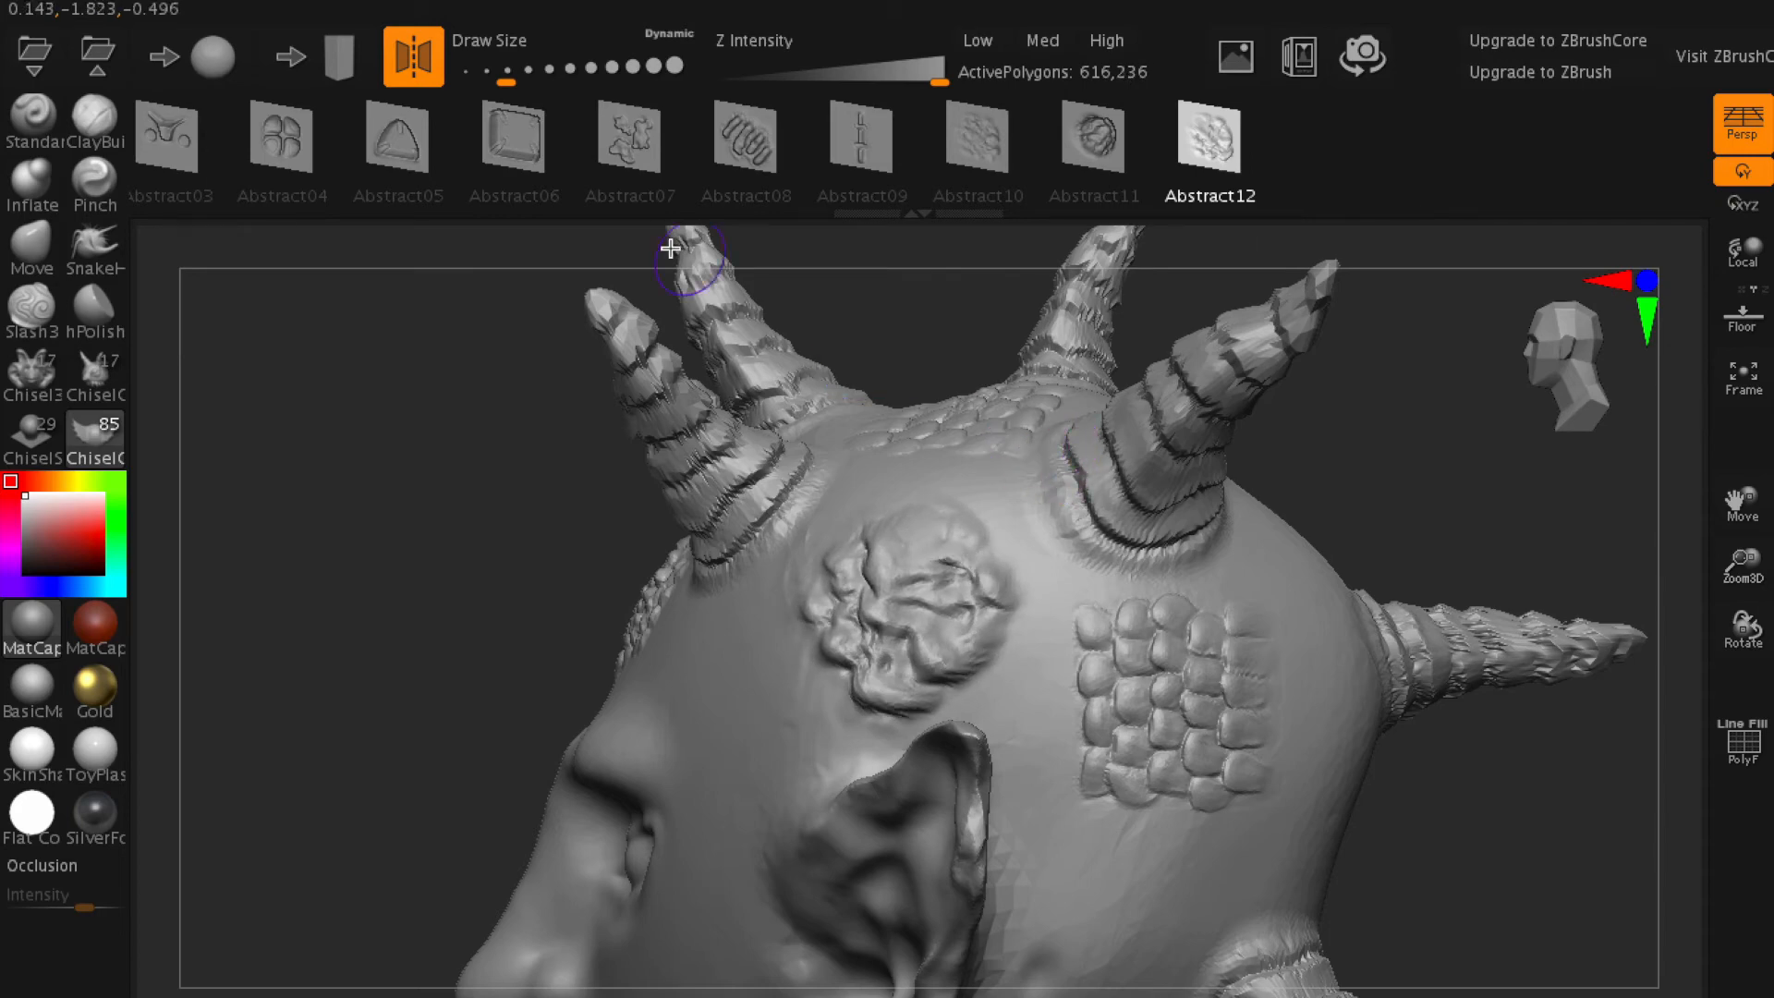
- Add a large mirrored Abstract04 shape to the middle of the chest
drag(395, 158, 705, 175)
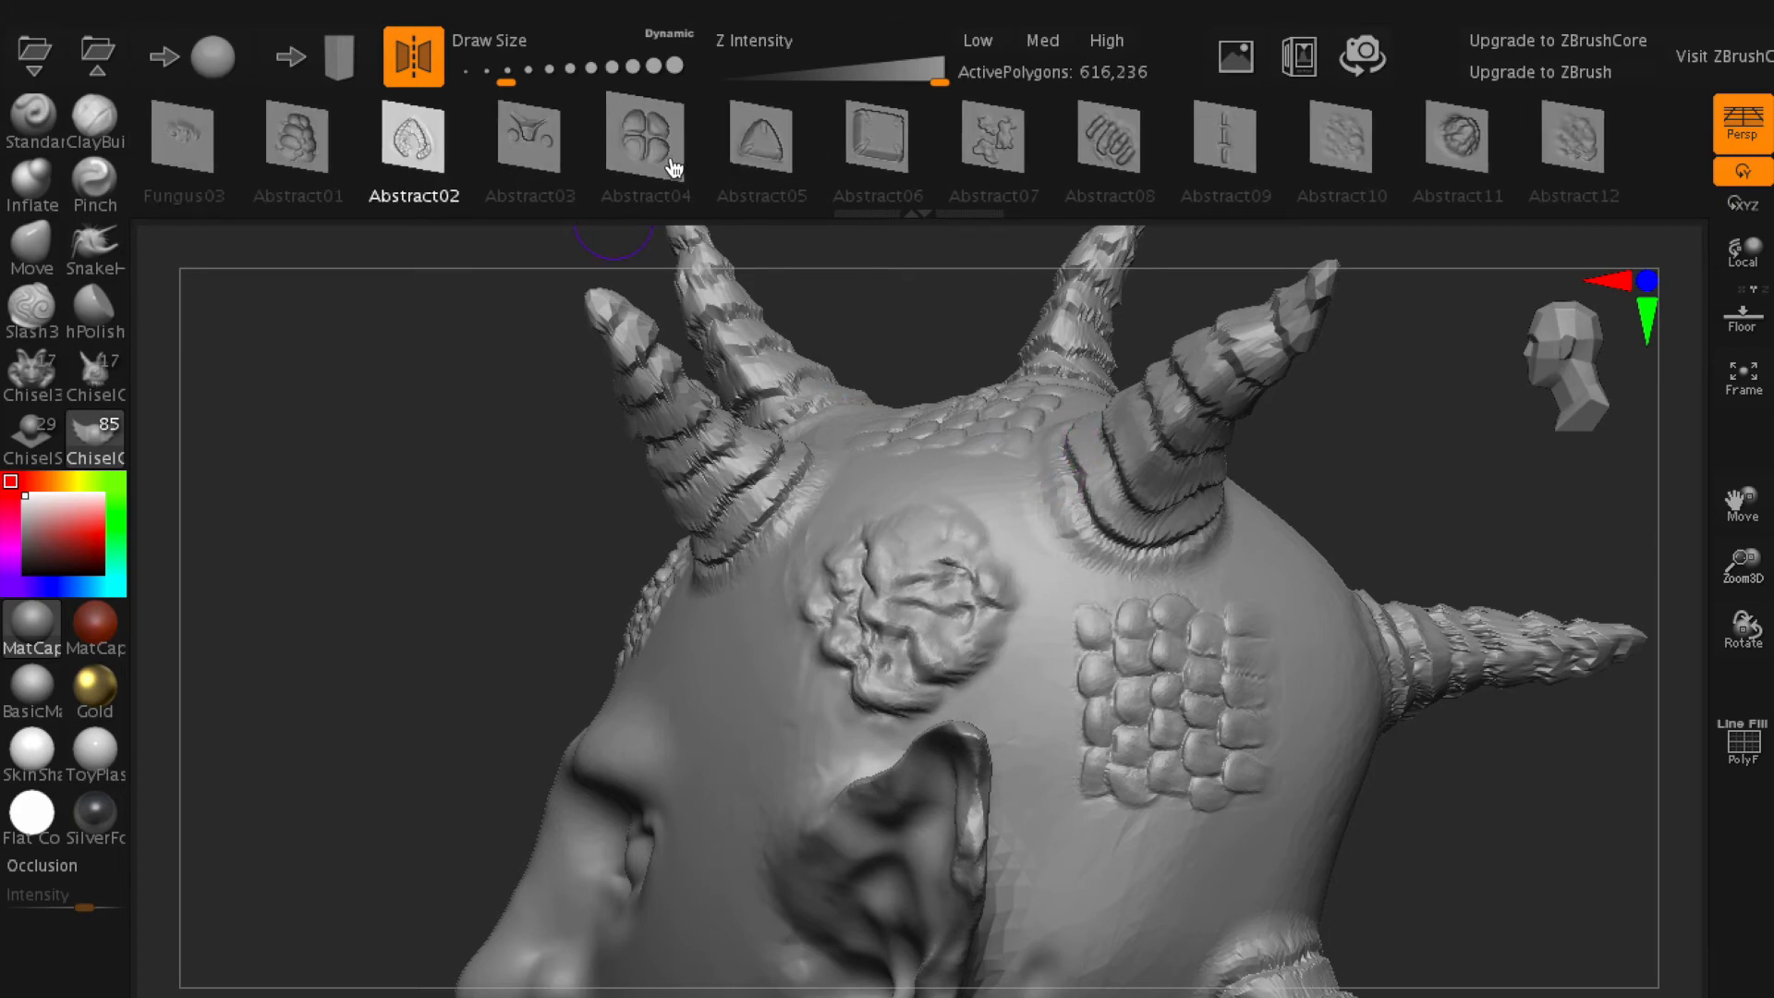
click(671, 164)
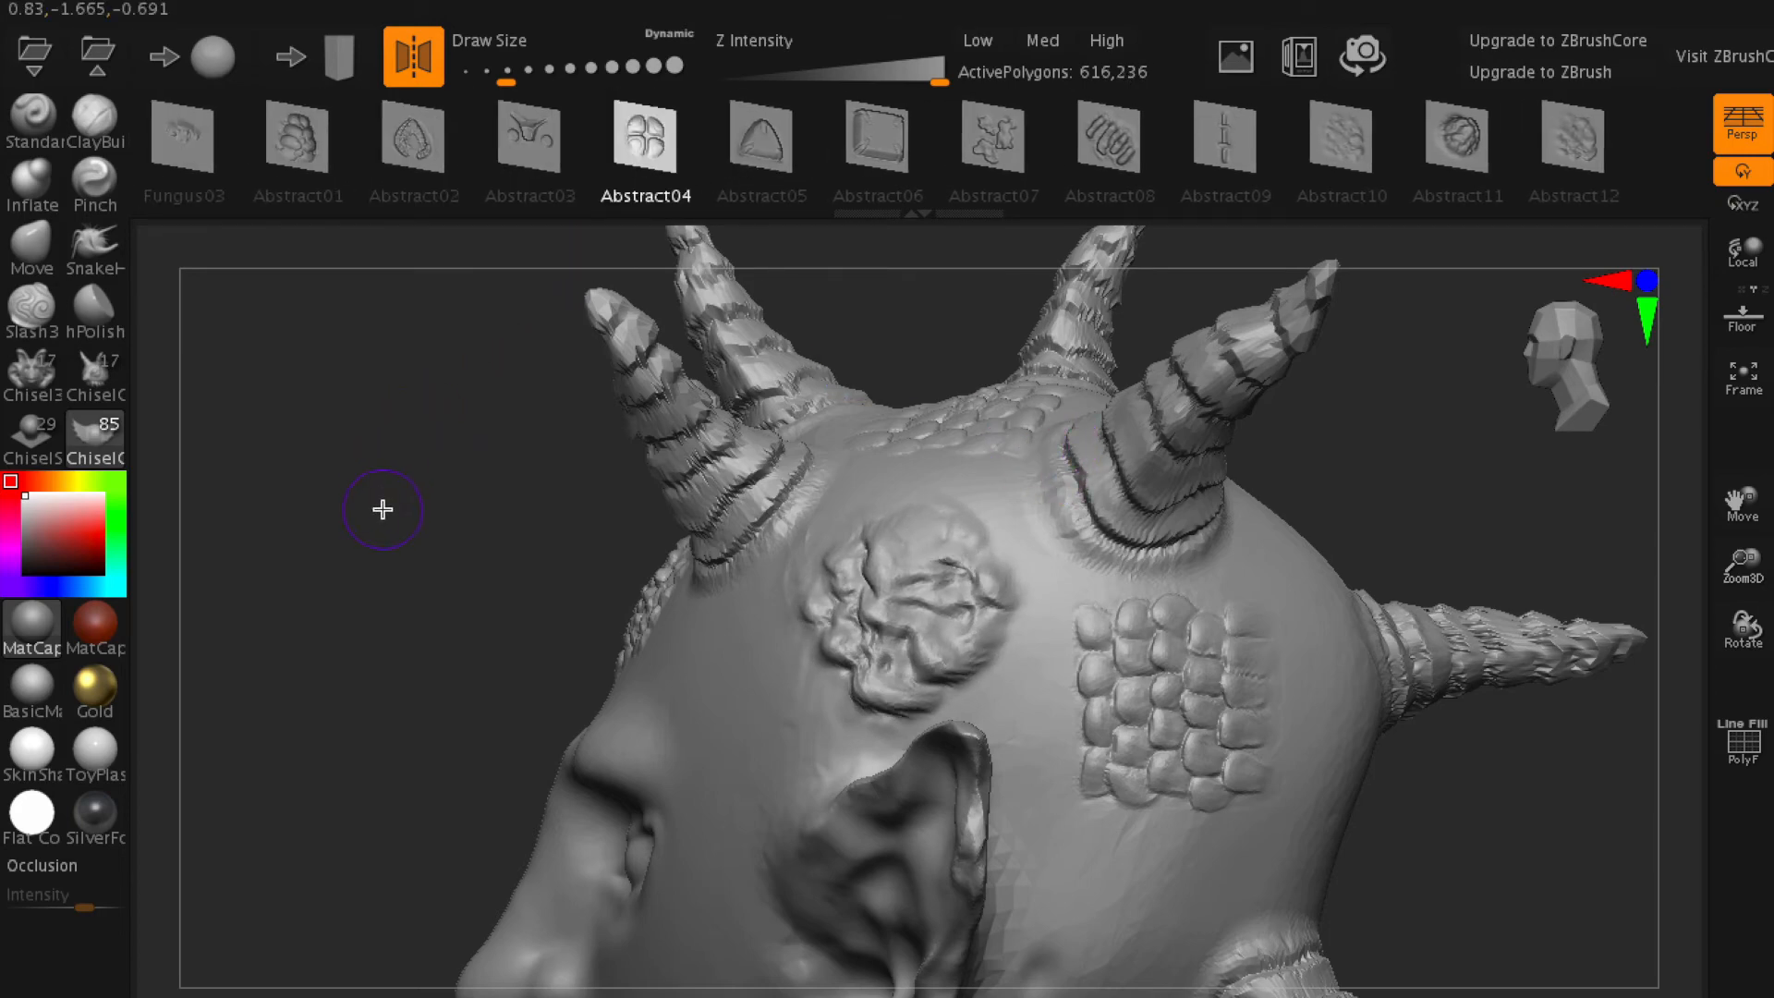
mouse_move(383, 509)
mouse_down()
mouse_move(539, 507)
mouse_move(524, 518)
mouse_move(482, 365)
mouse_up()
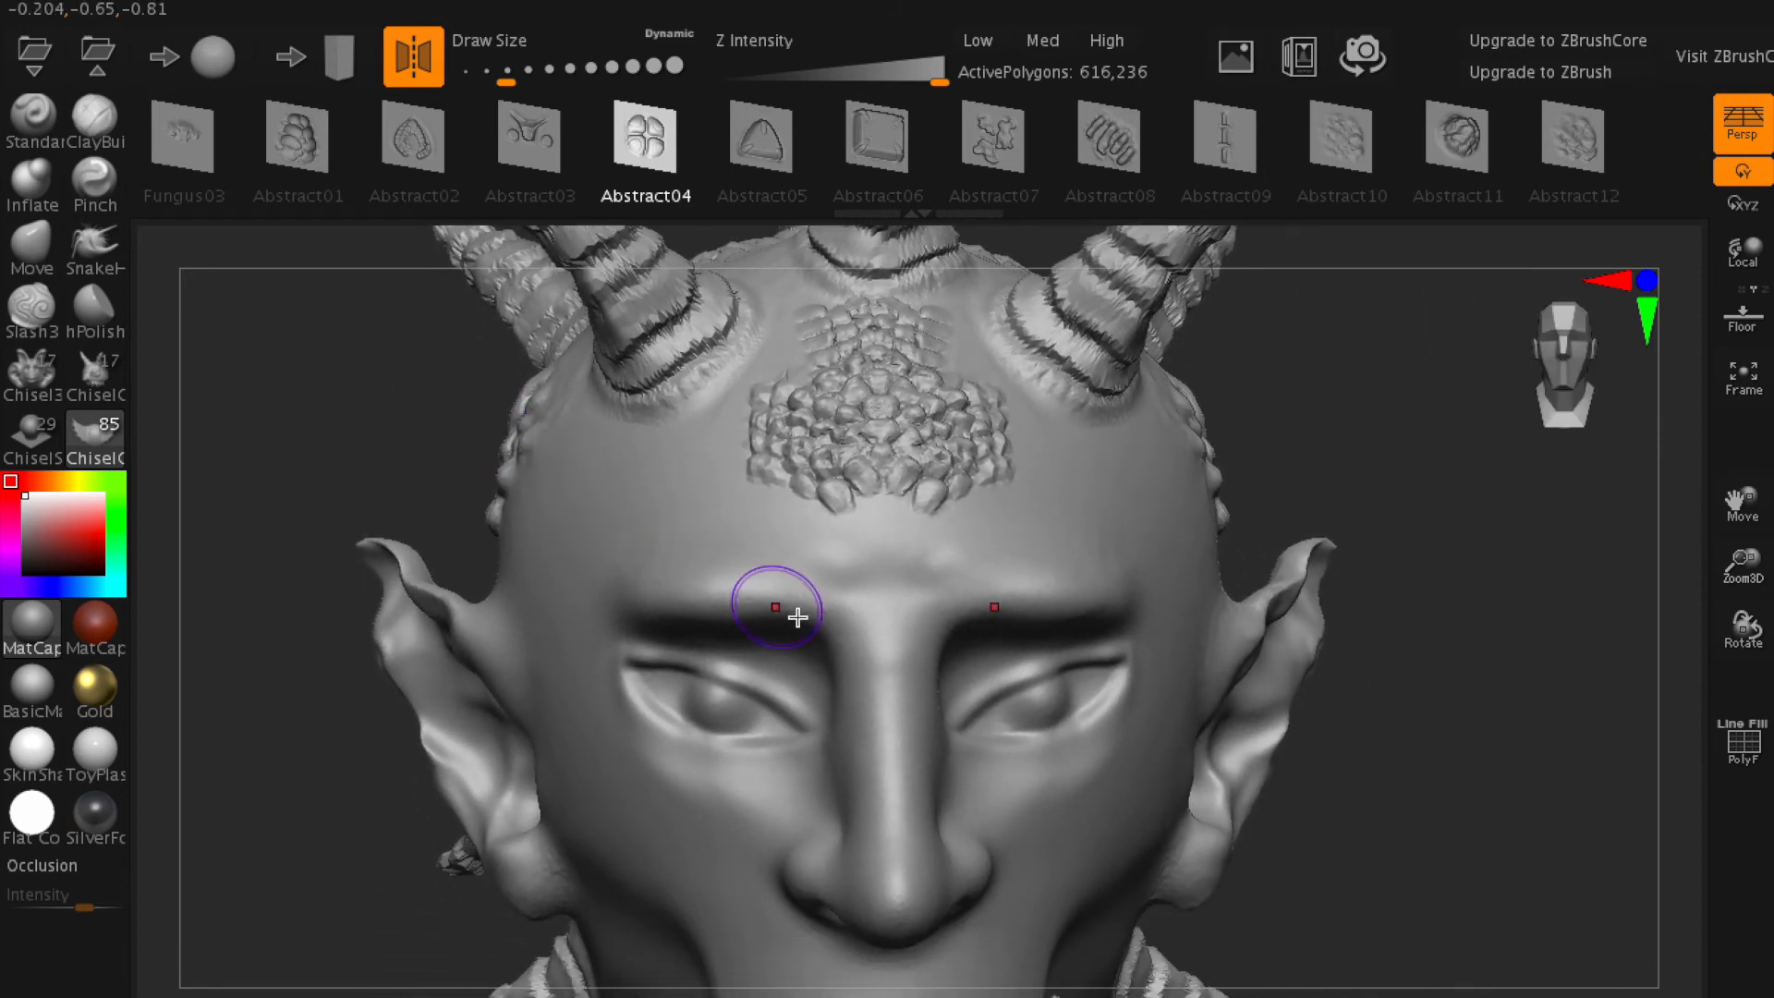
mouse_move(994, 693)
ctrl+right_down()
mouse_move(748, 713)
mouse_move(729, 681)
mouse_move(735, 375)
ctrl+right_up()
alt+right_drag(879, 702, 872, 562)
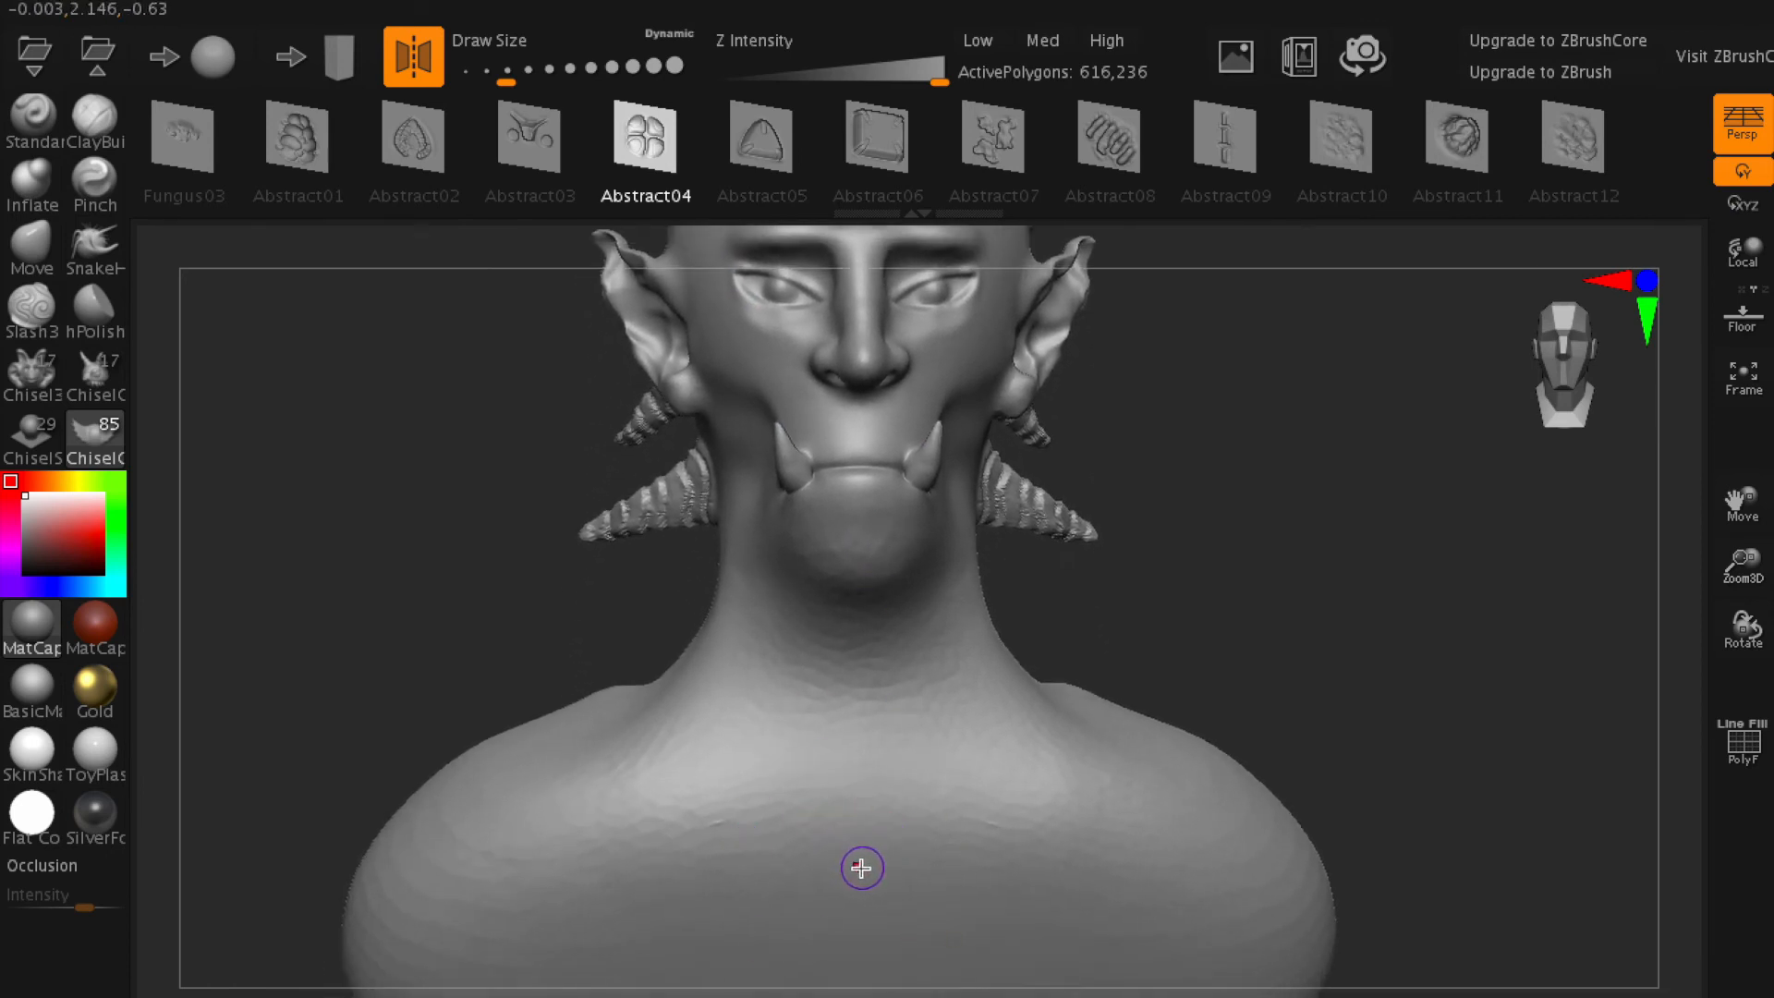
drag(995, 856, 1137, 816)
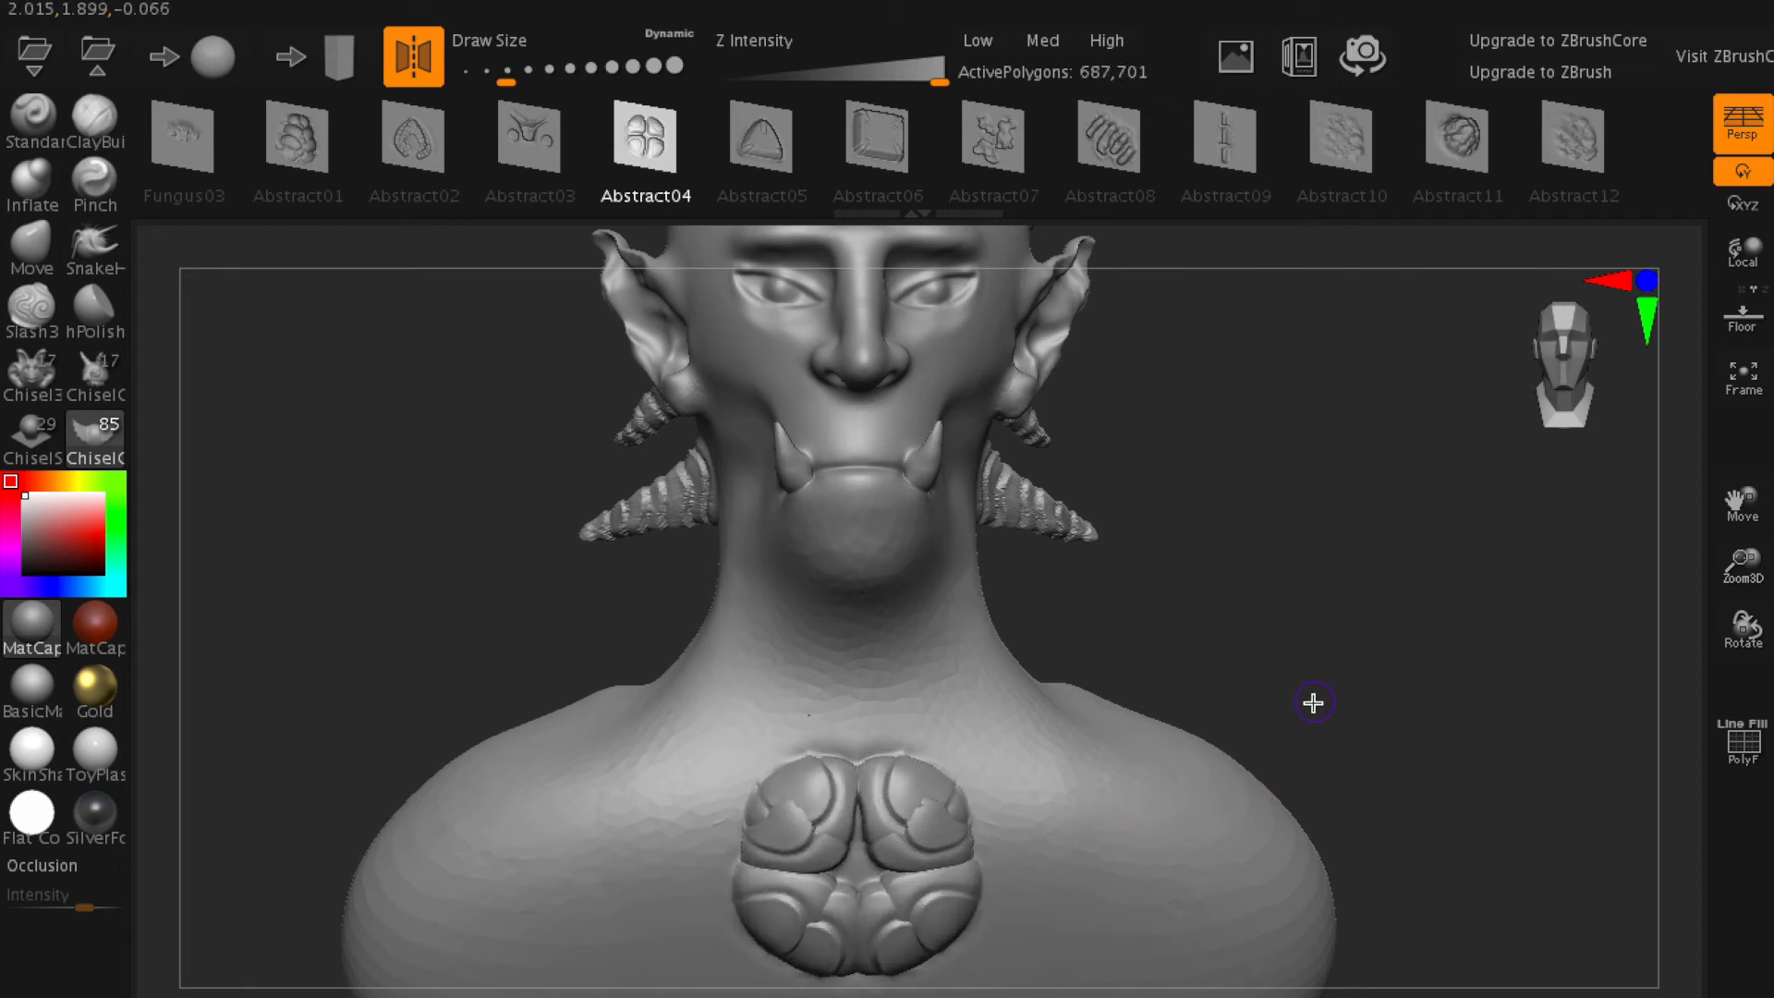
- Try the MatCap Red Wax, BasicMaterial, Gold, SkinShade4, ToyPlastic, Flat Color and SilverFoil materials on the bust
mouse_move(1371, 627)
mouse_down()
mouse_move(1362, 642)
mouse_move(1374, 606)
mouse_move(1384, 618)
mouse_up()
alt+drag(1333, 535, 1384, 726)
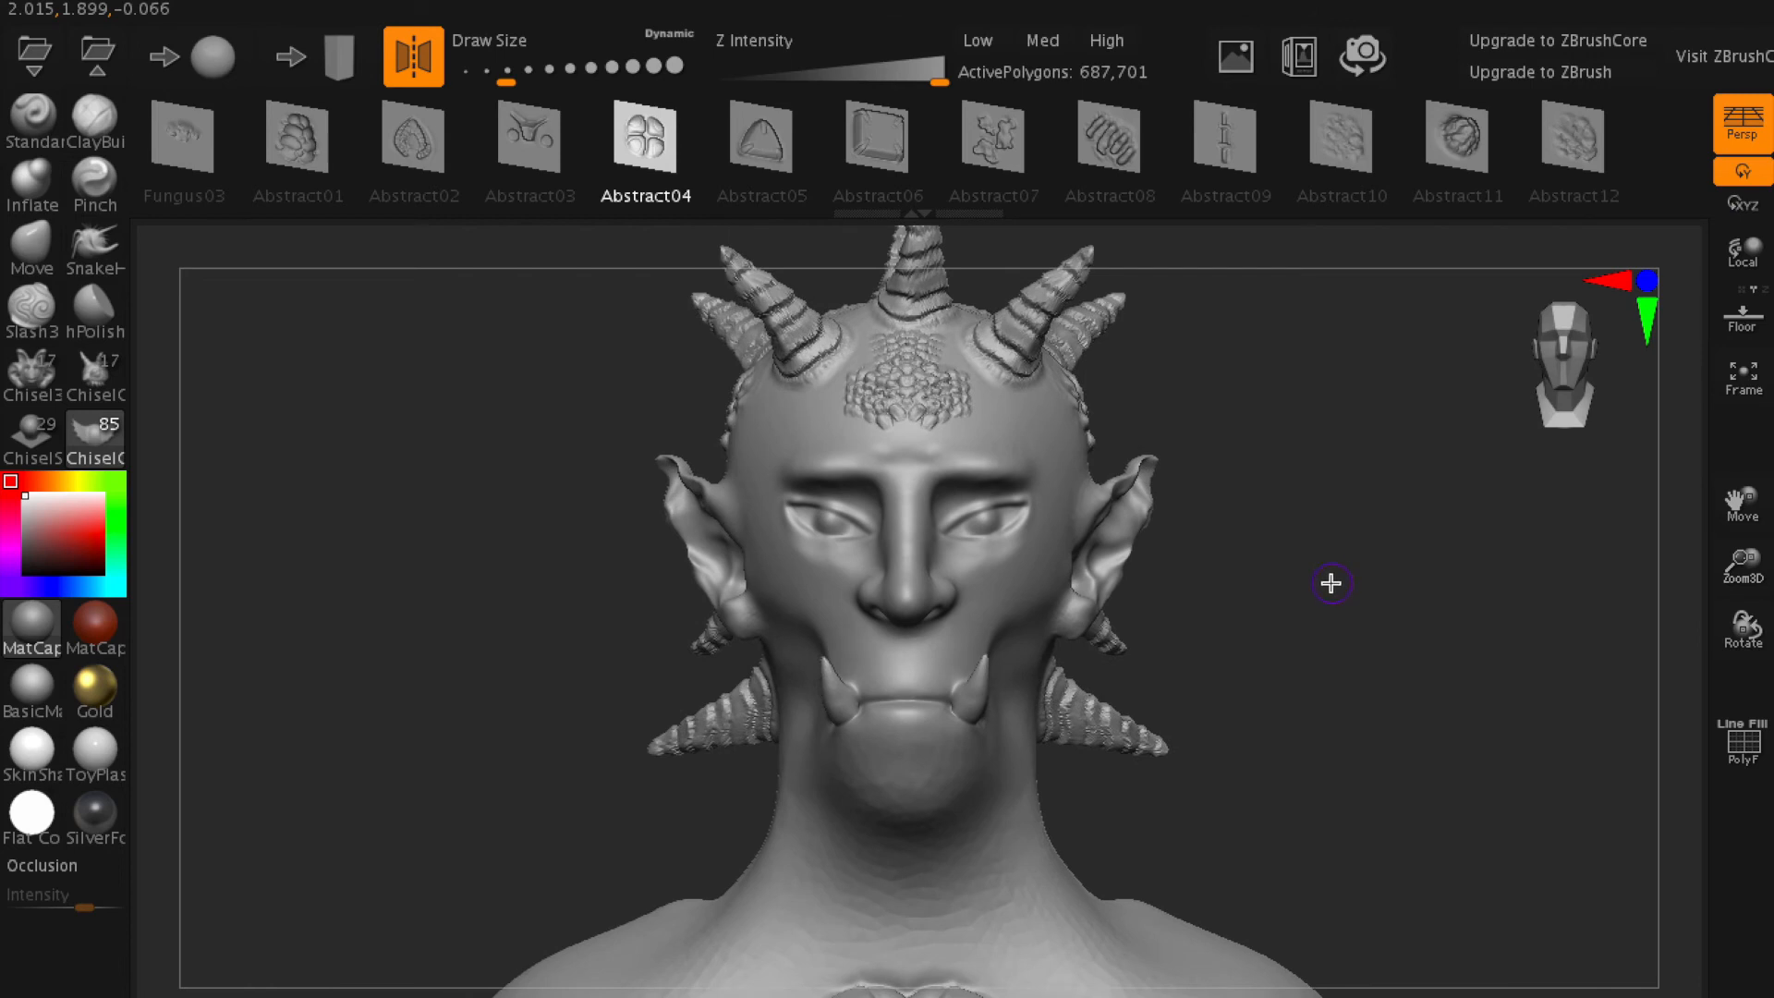
alt+drag(1349, 566, 1362, 596)
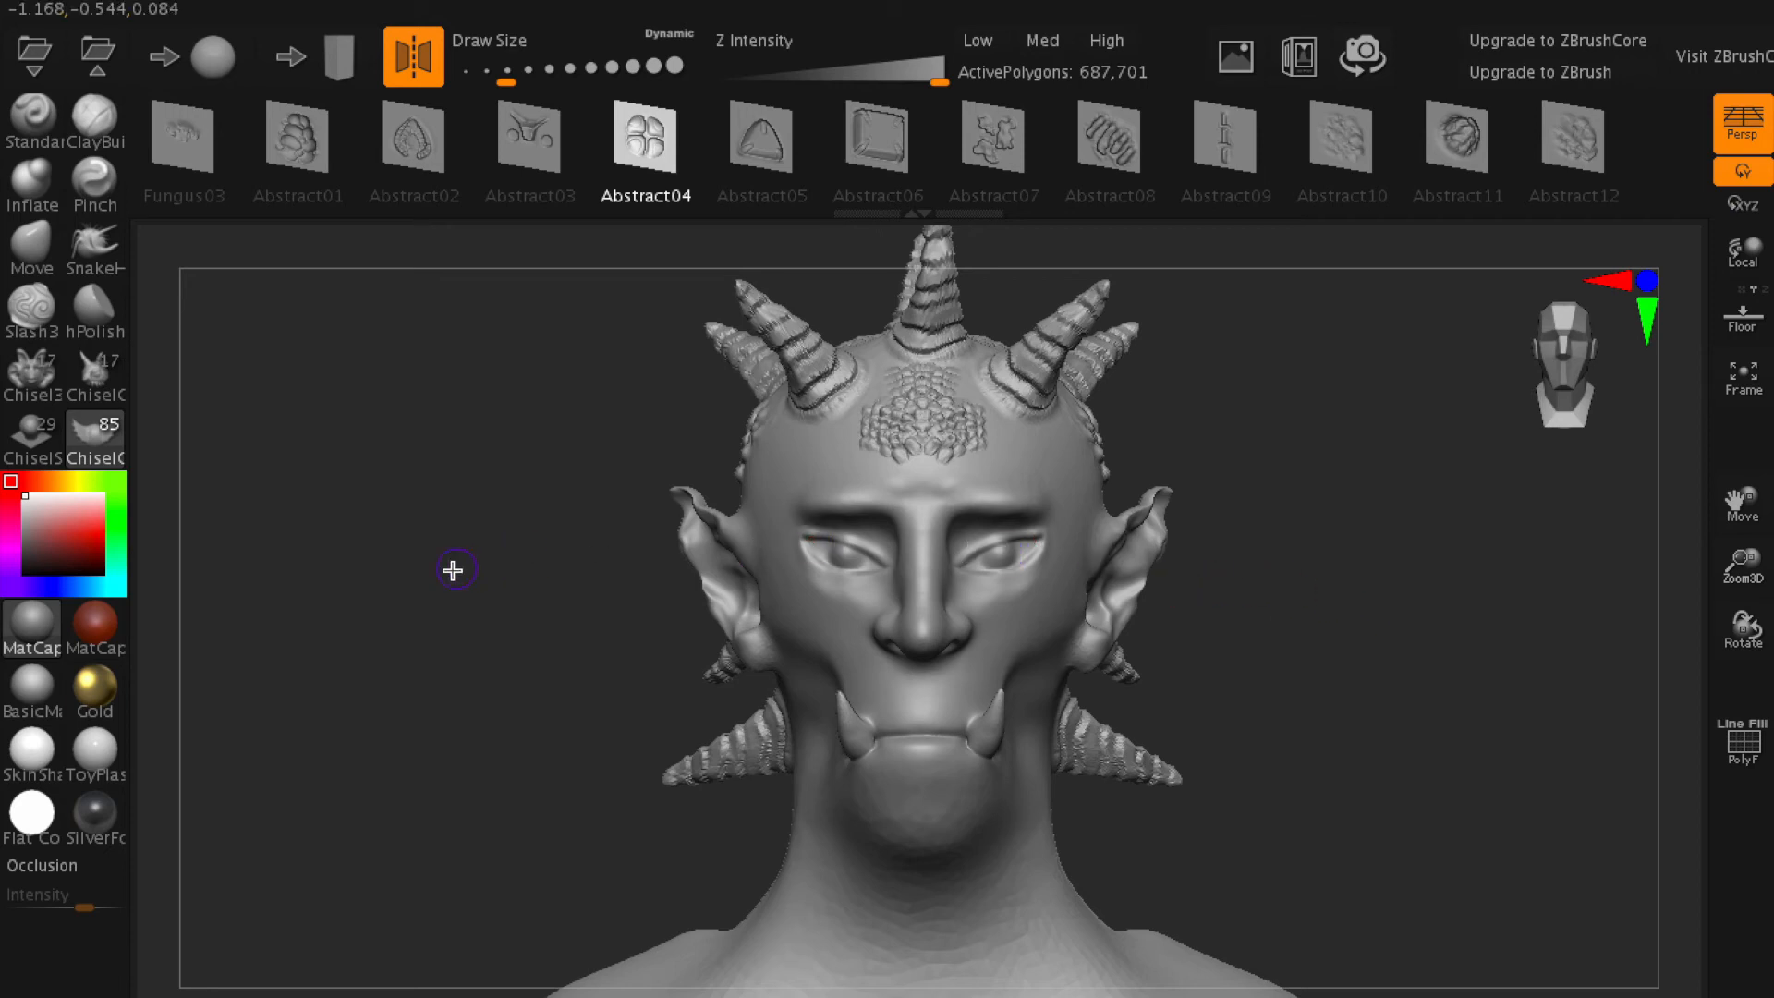
mouse_move(87, 640)
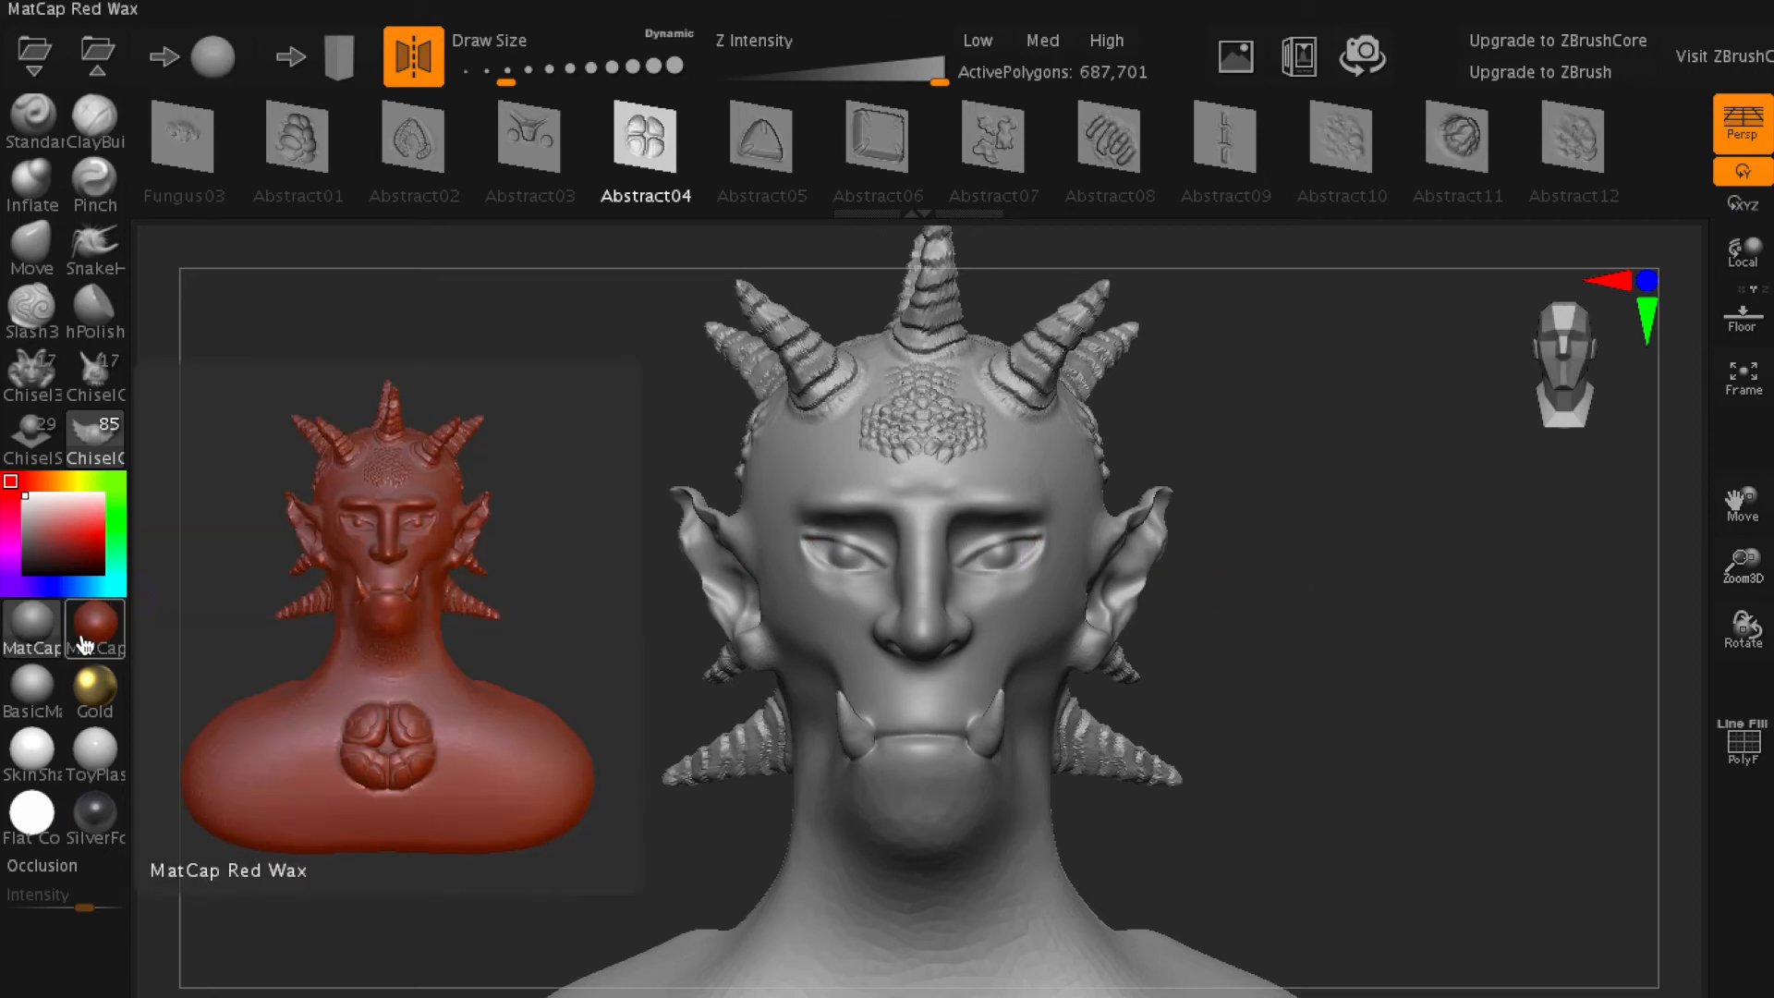
mouse_move(20, 636)
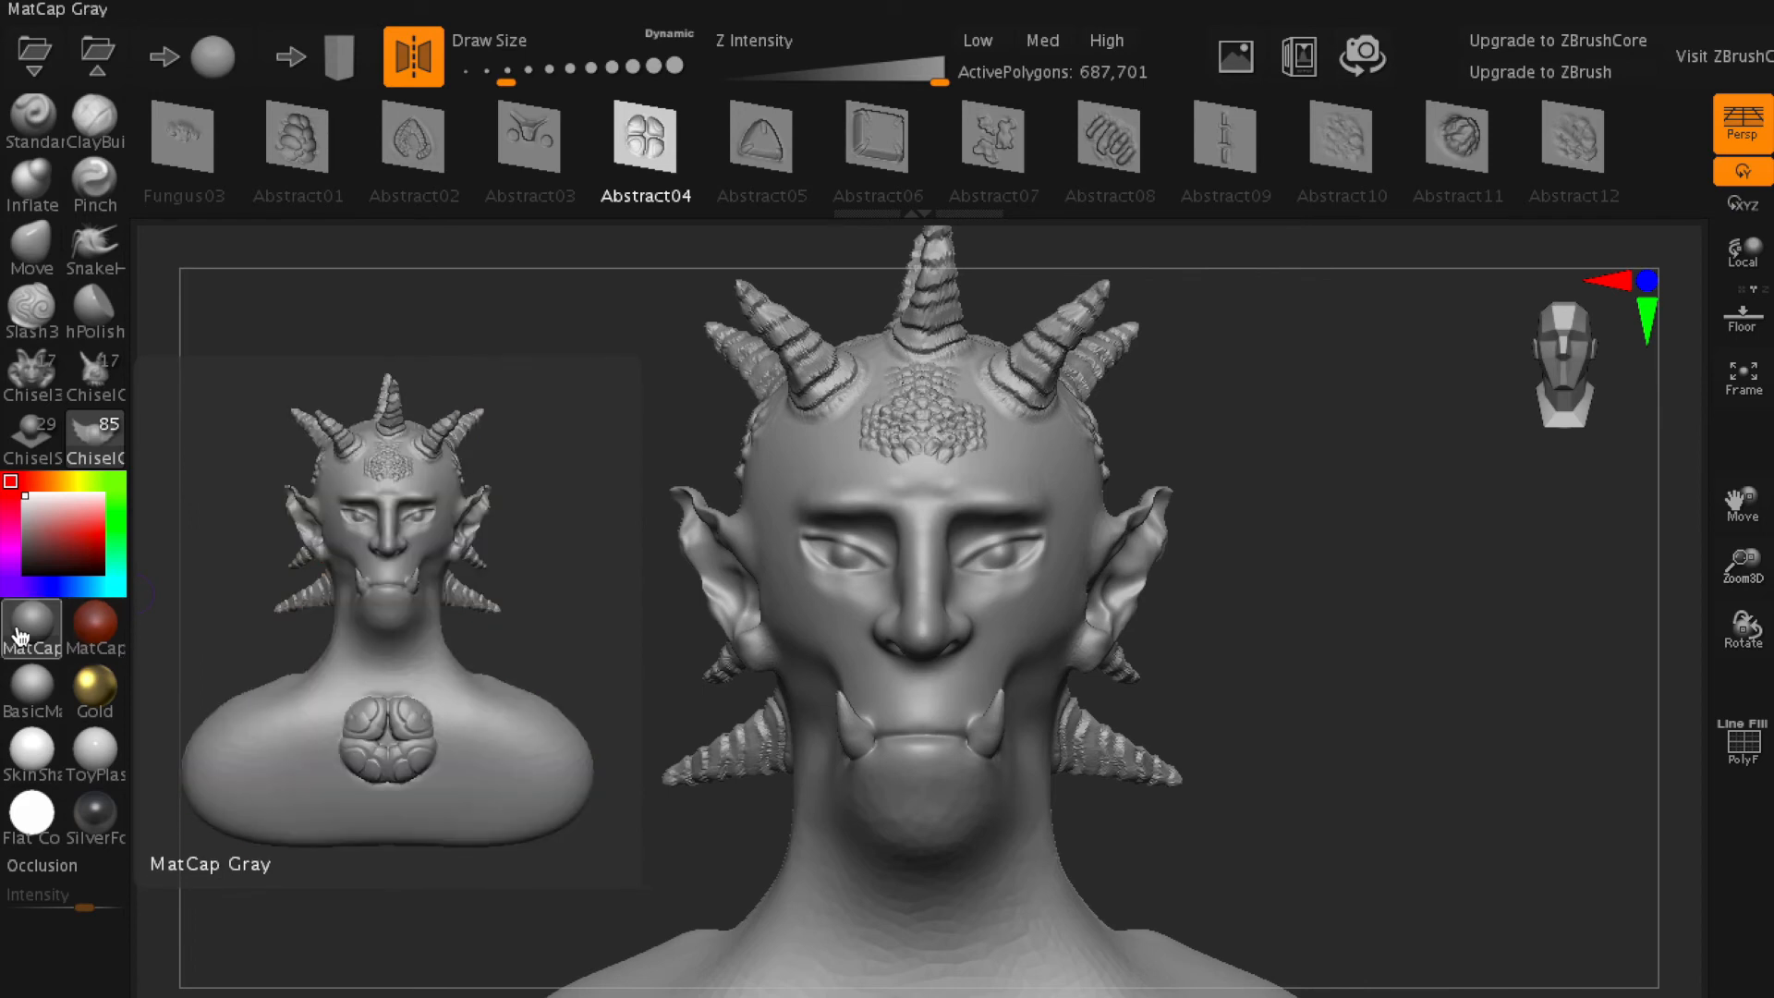
click(83, 638)
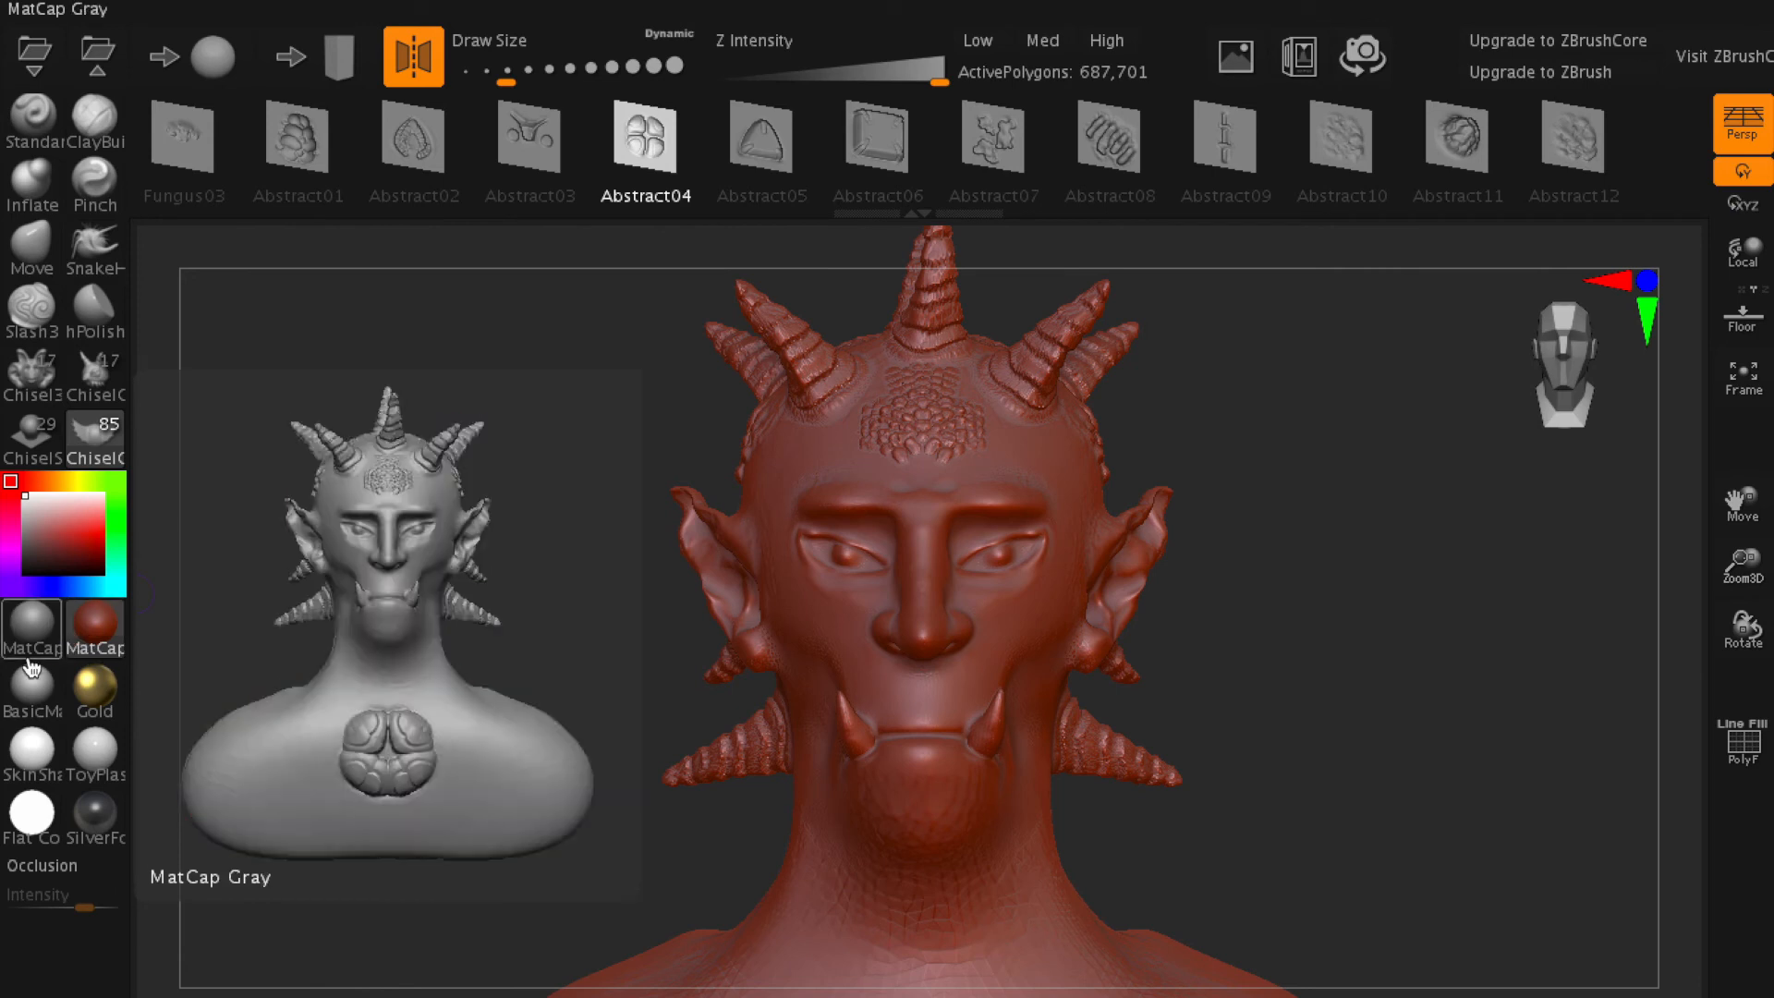
click(19, 692)
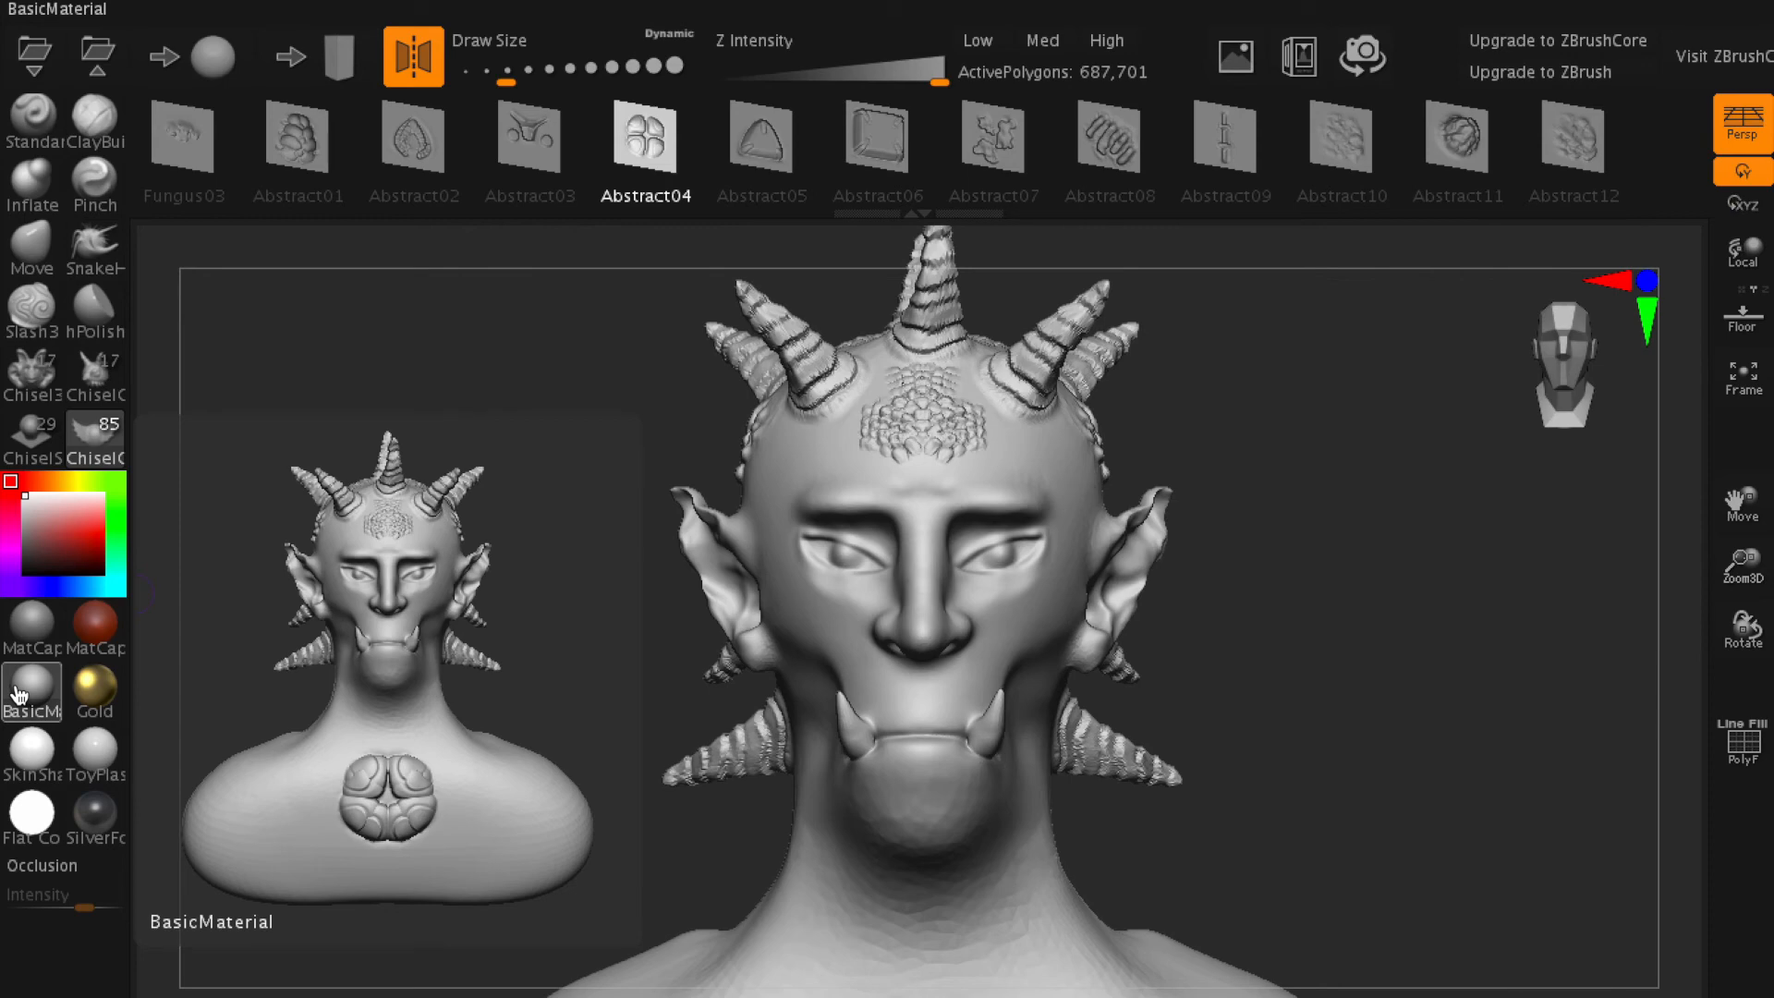
click(85, 698)
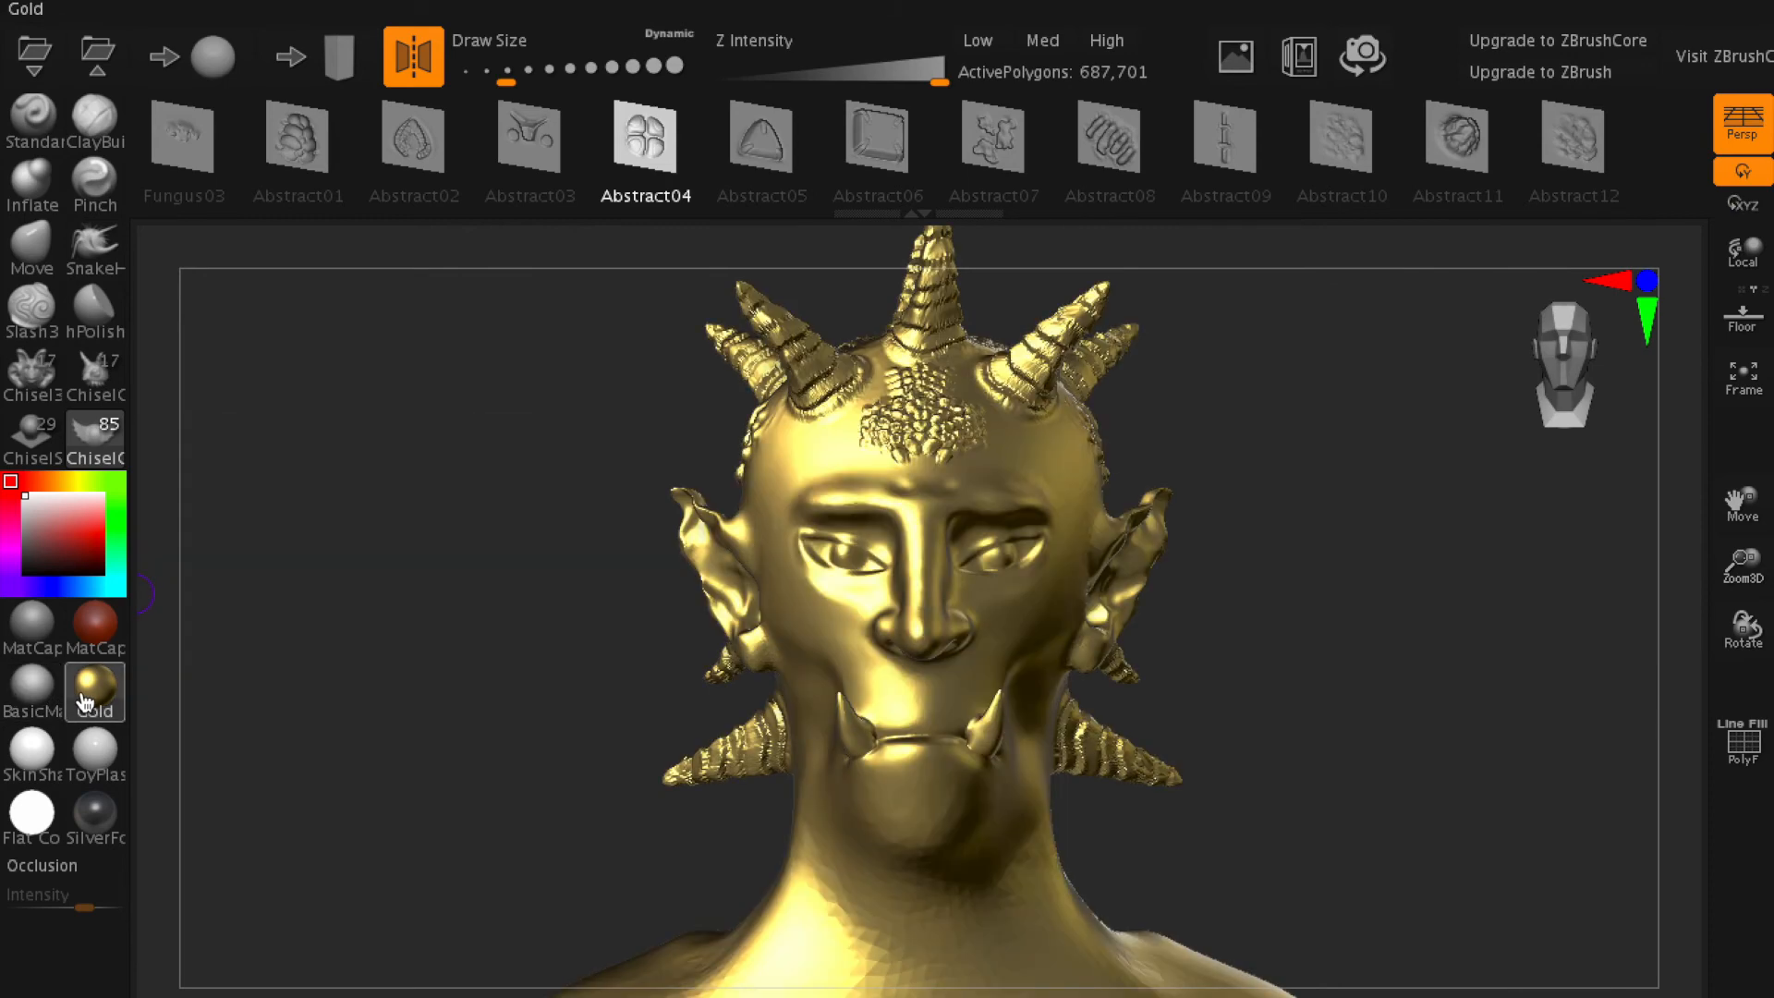
click(34, 746)
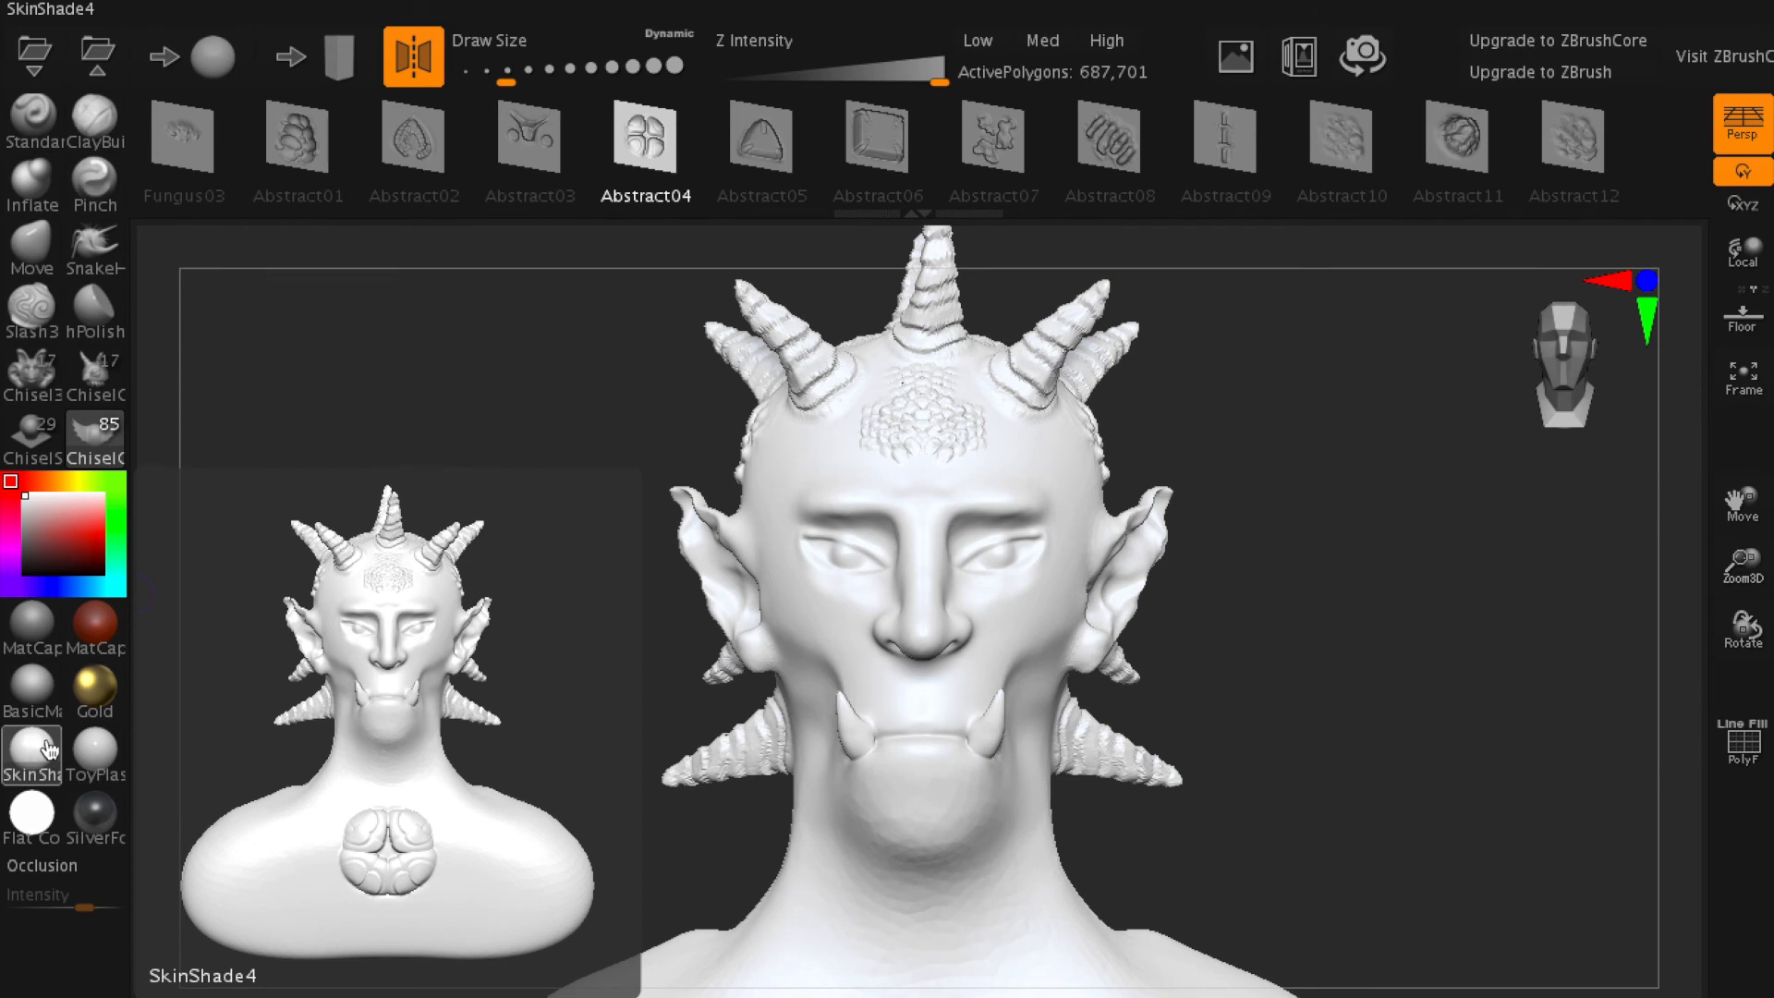
click(93, 753)
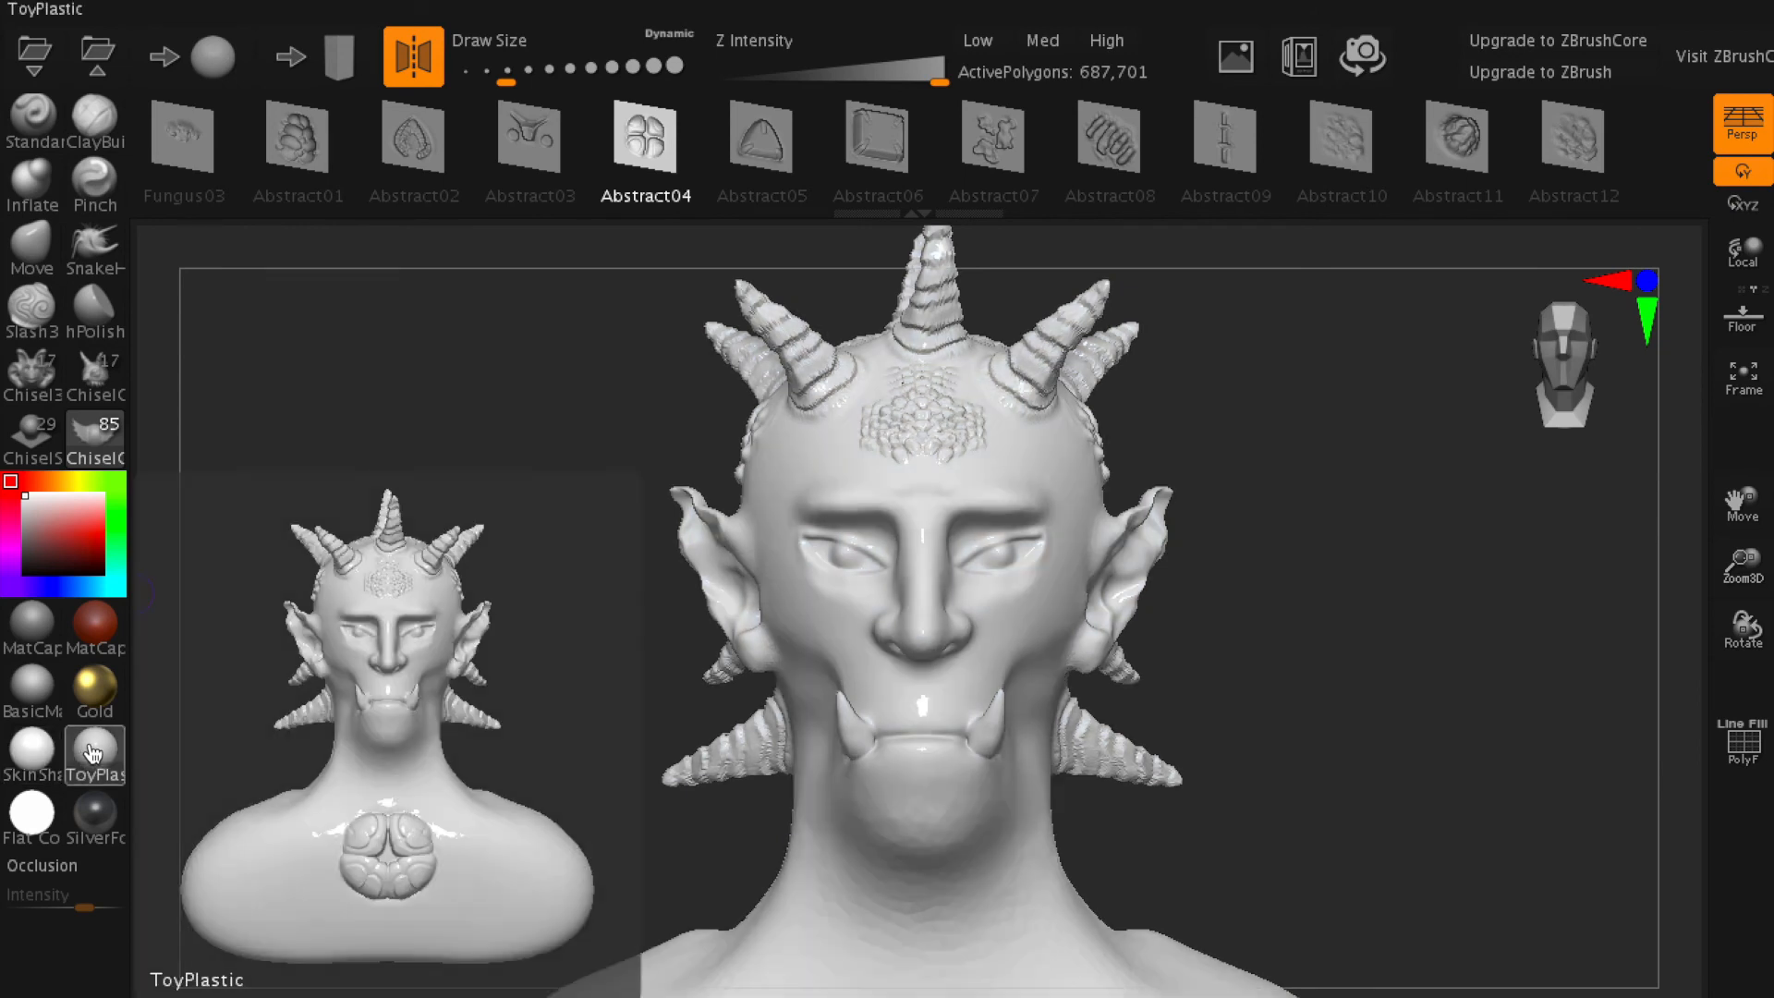
click(37, 811)
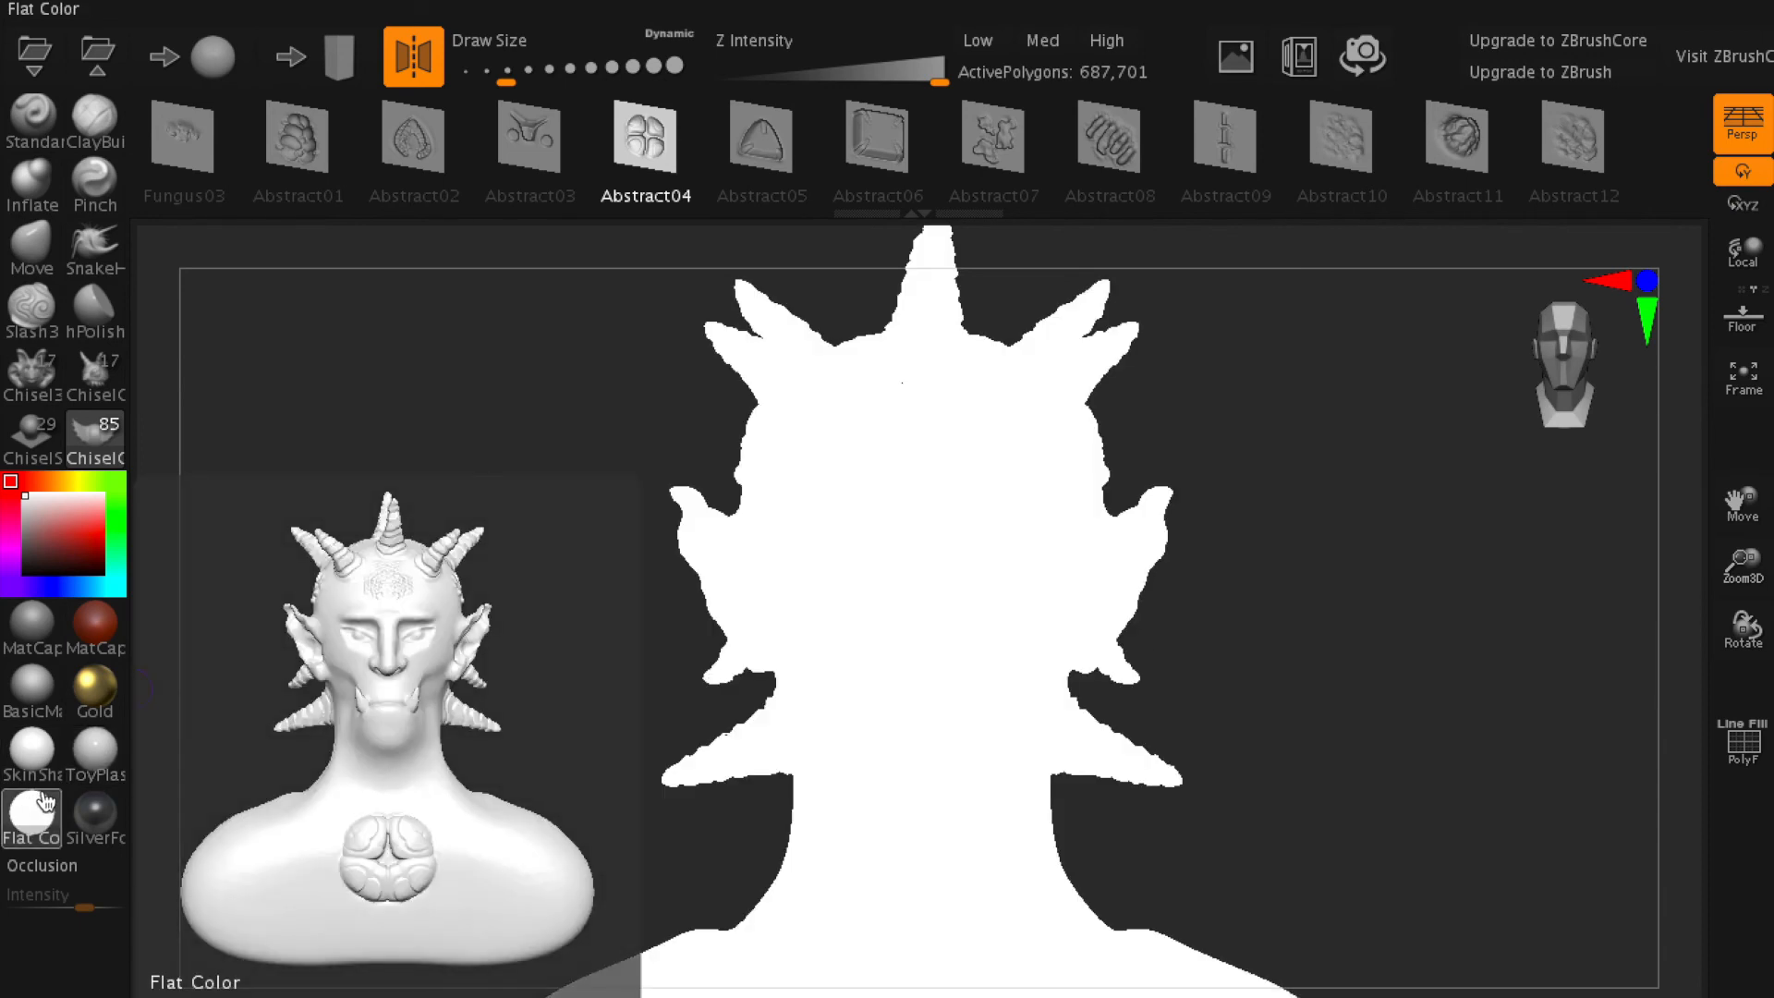
click(90, 813)
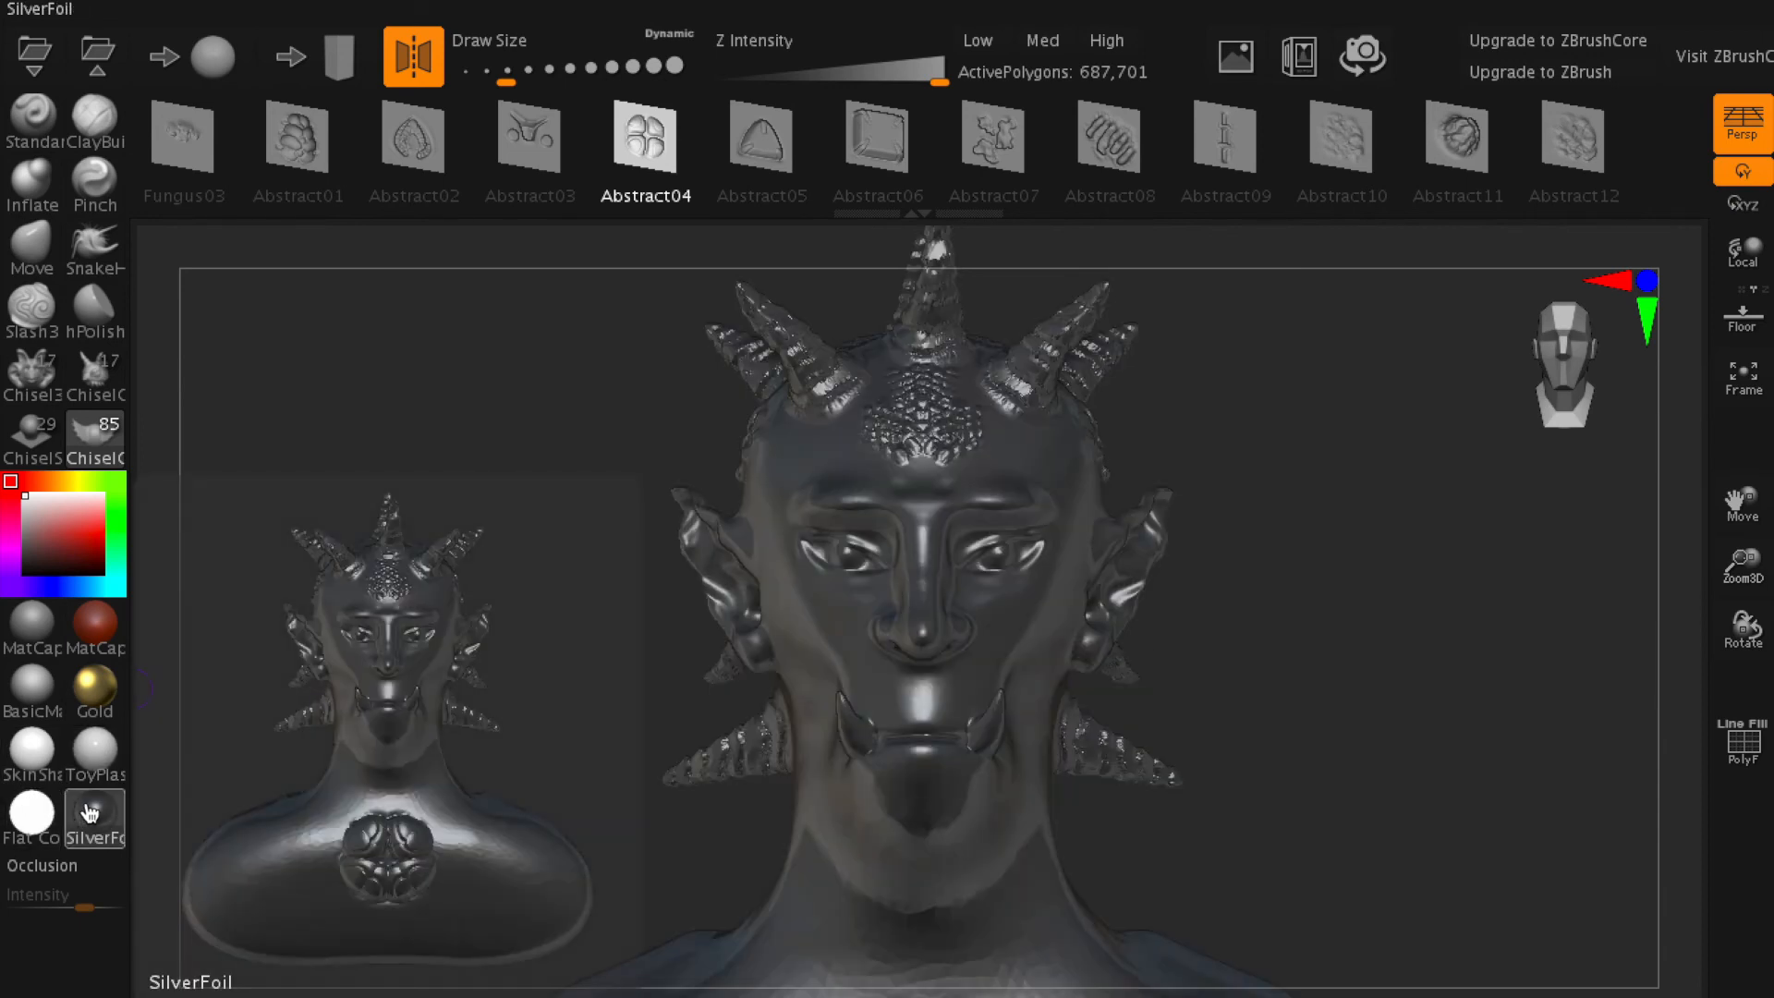
click(95, 745)
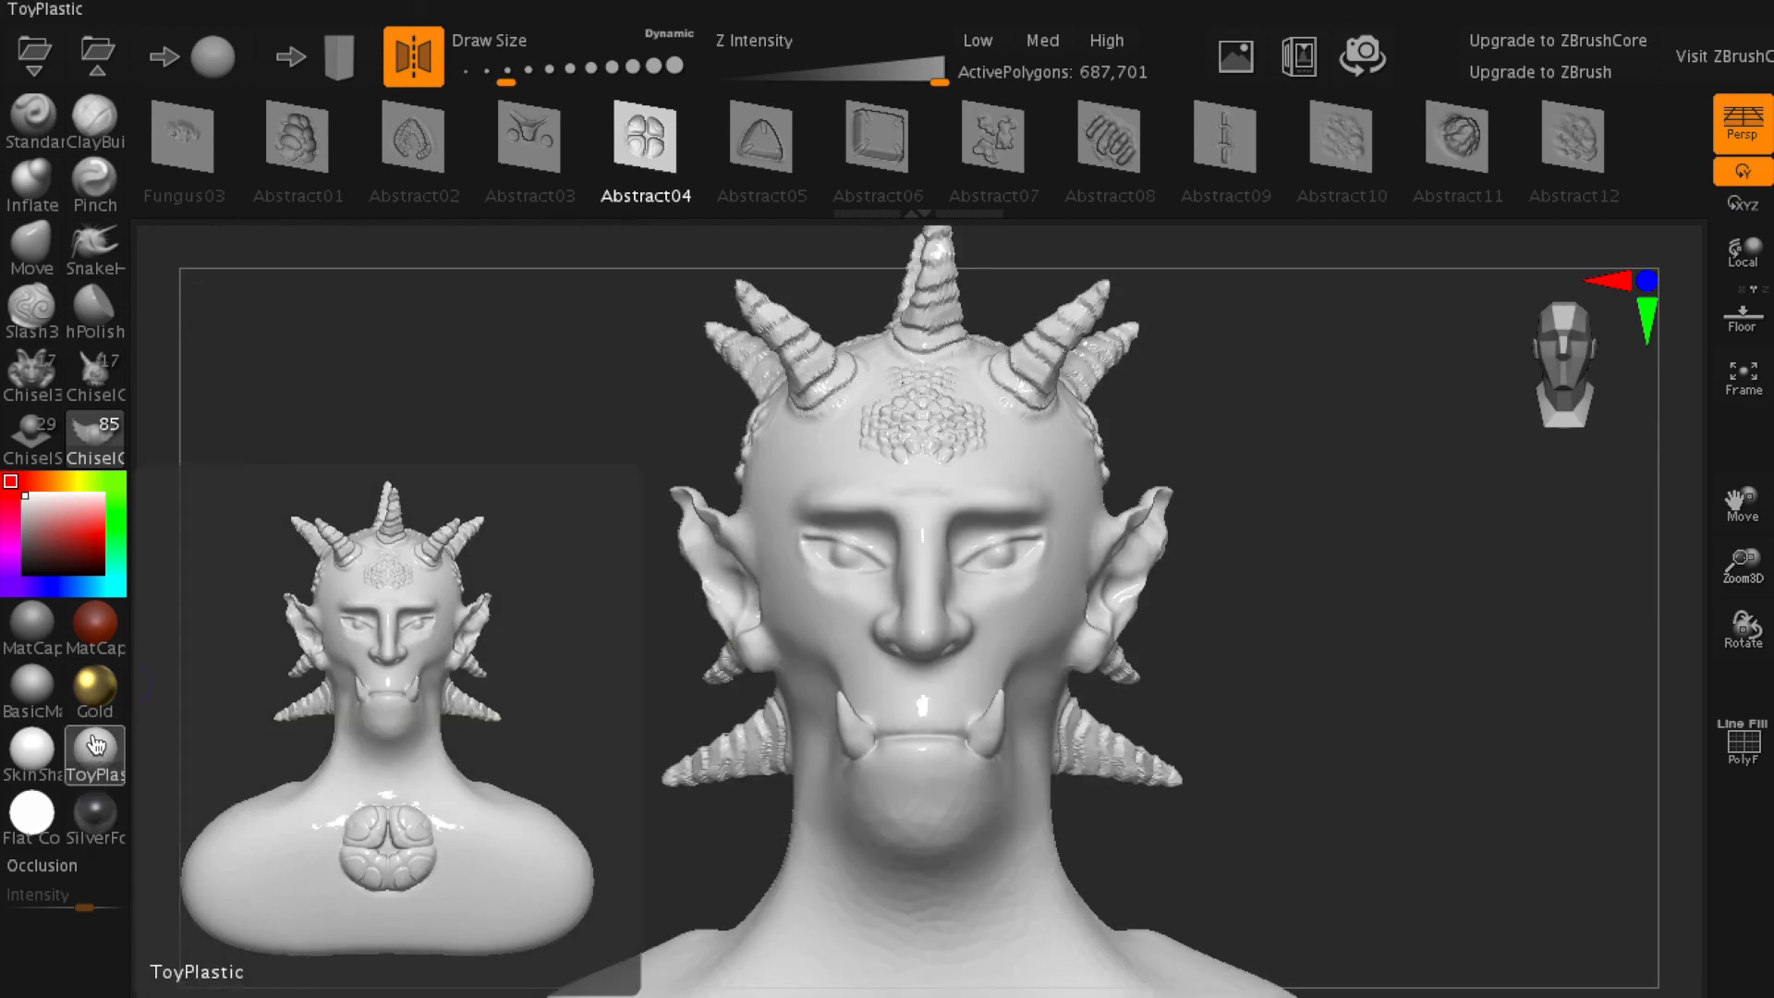
click(95, 622)
- Apply BasicMaterial to the bust and set its color to a muted blue with RGB 106, 155, 178
click(27, 647)
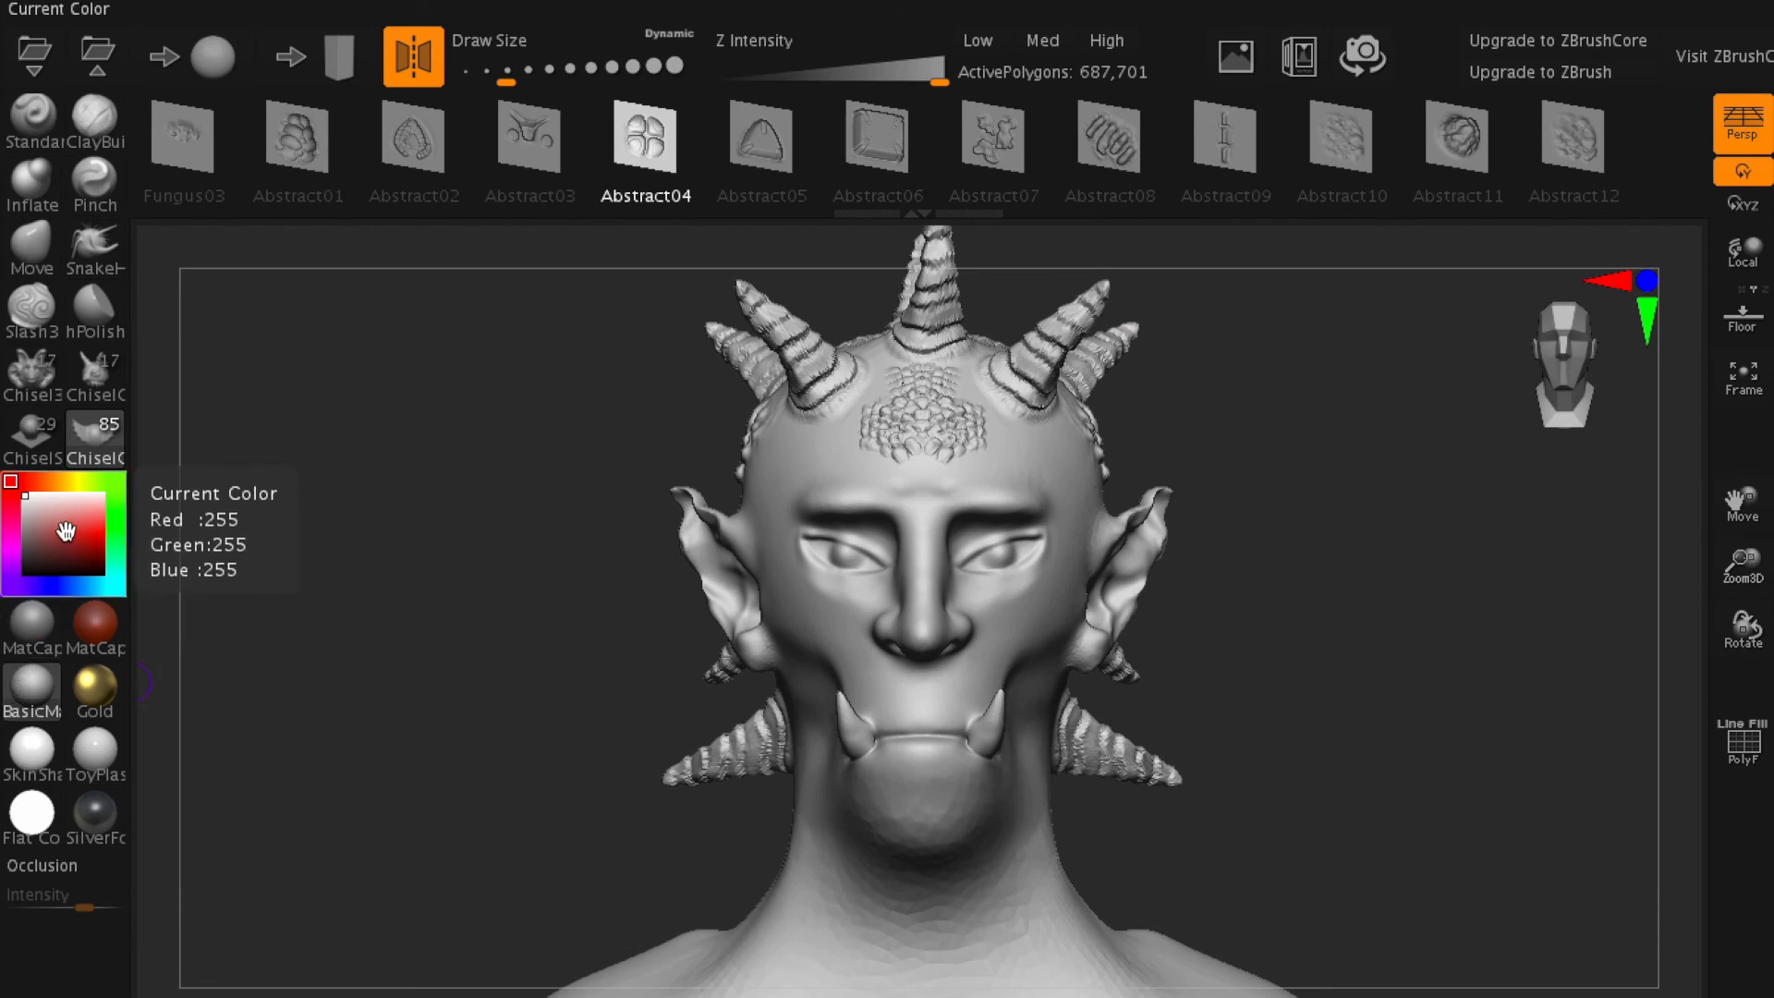
mouse_move(38, 481)
mouse_down()
mouse_move(97, 482)
mouse_move(112, 577)
mouse_move(53, 590)
mouse_move(86, 586)
mouse_move(75, 517)
mouse_move(50, 533)
mouse_up()
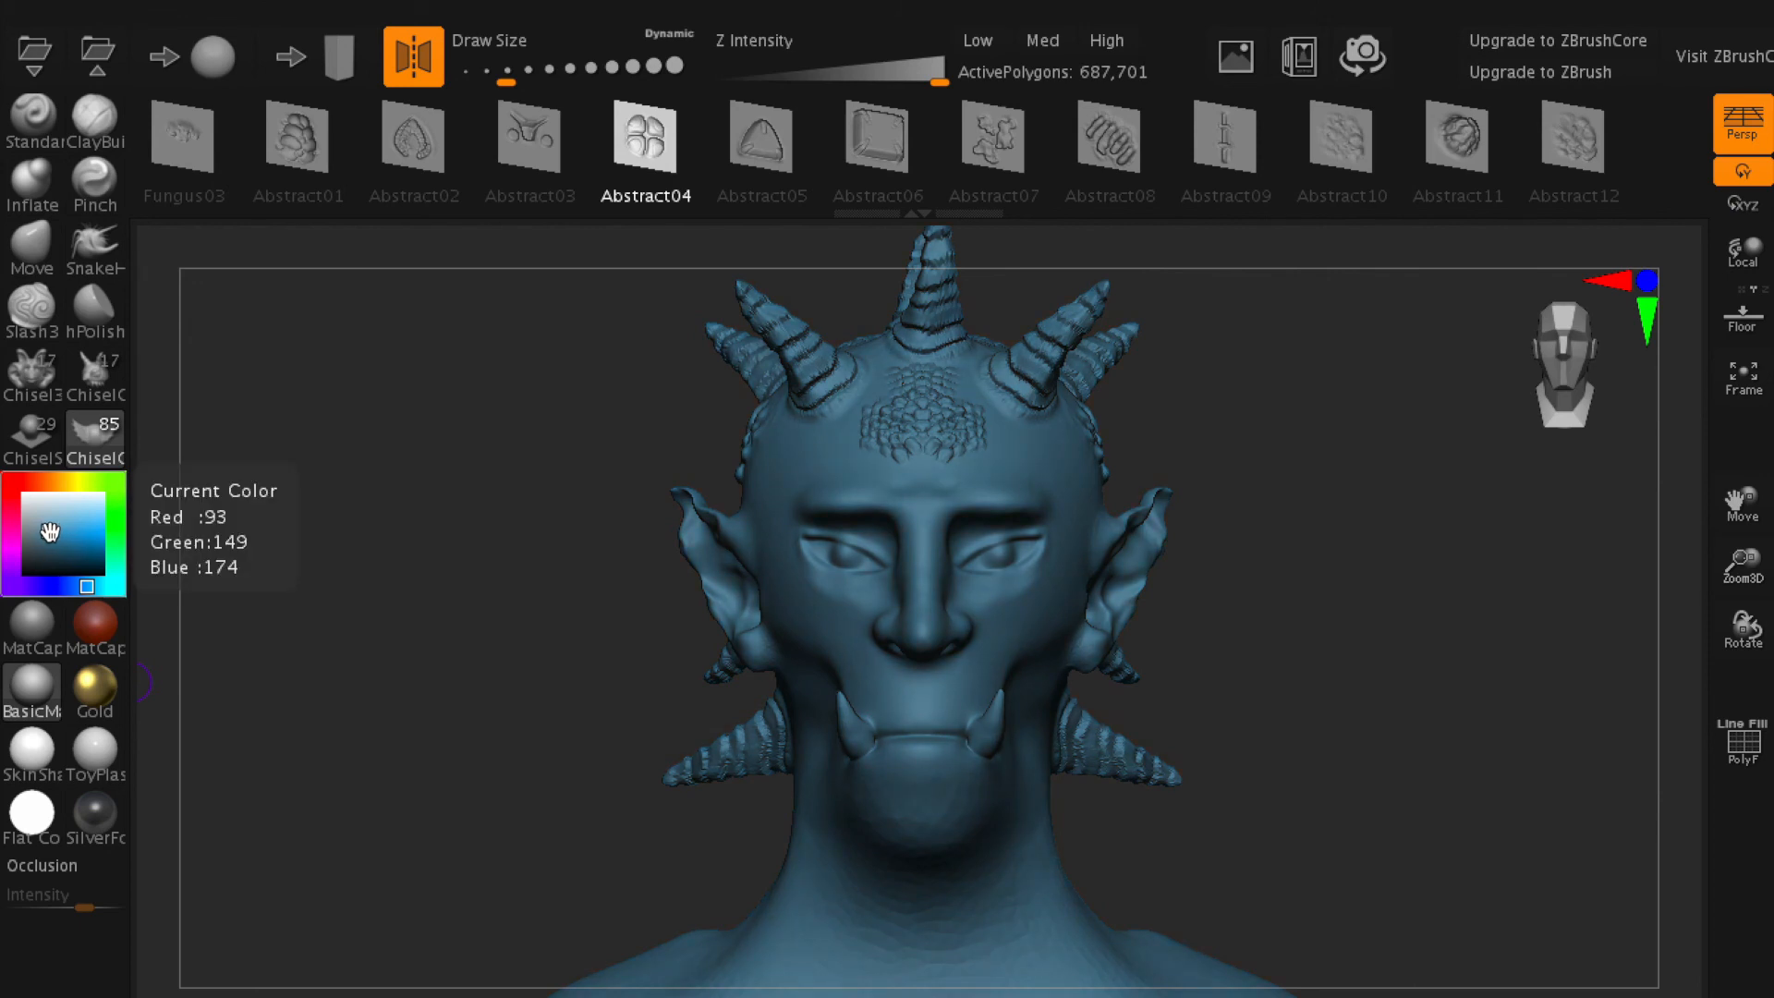
drag(50, 531, 48, 529)
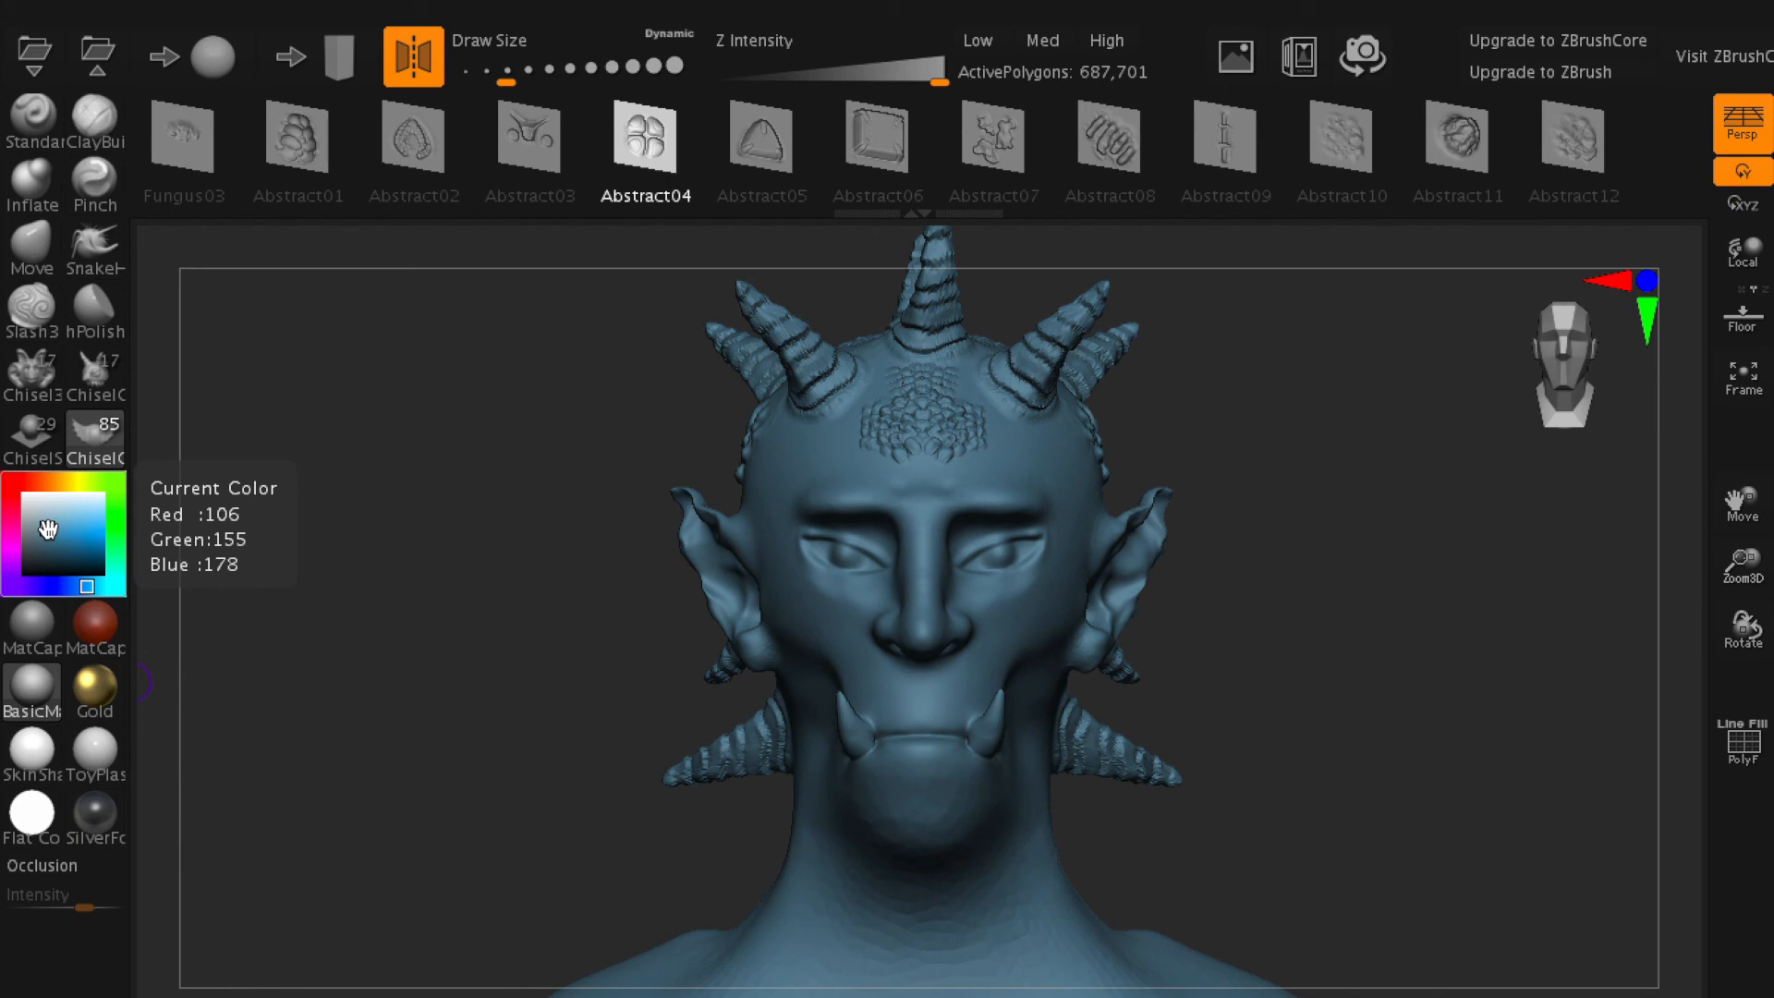